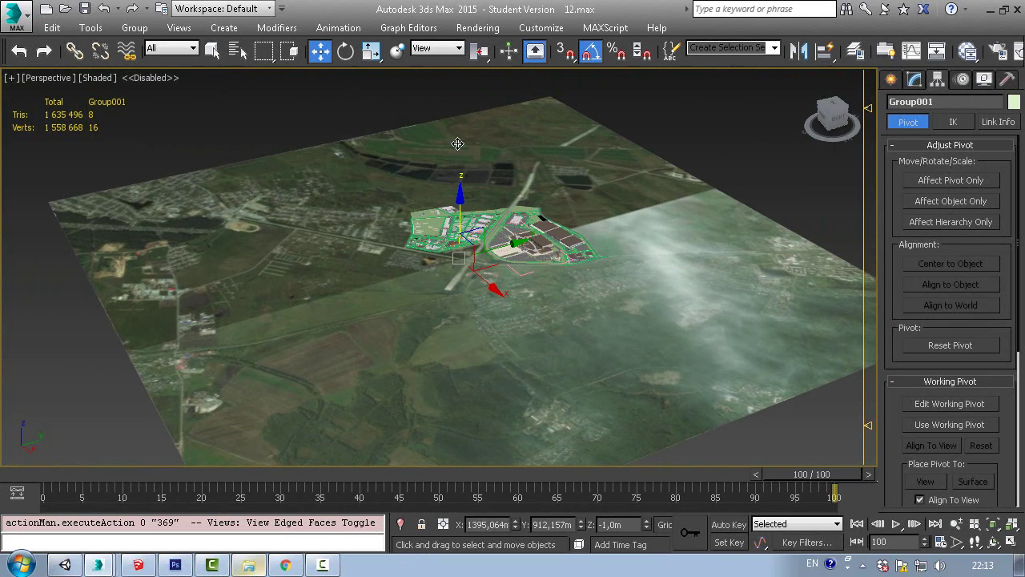
Examine the industrial site model on its satellite-textured ground plane from several angles and distances
{"action": "scroll", "coordinate": [544, 127], "scroll_direction": "up", "scroll_amount": 4}
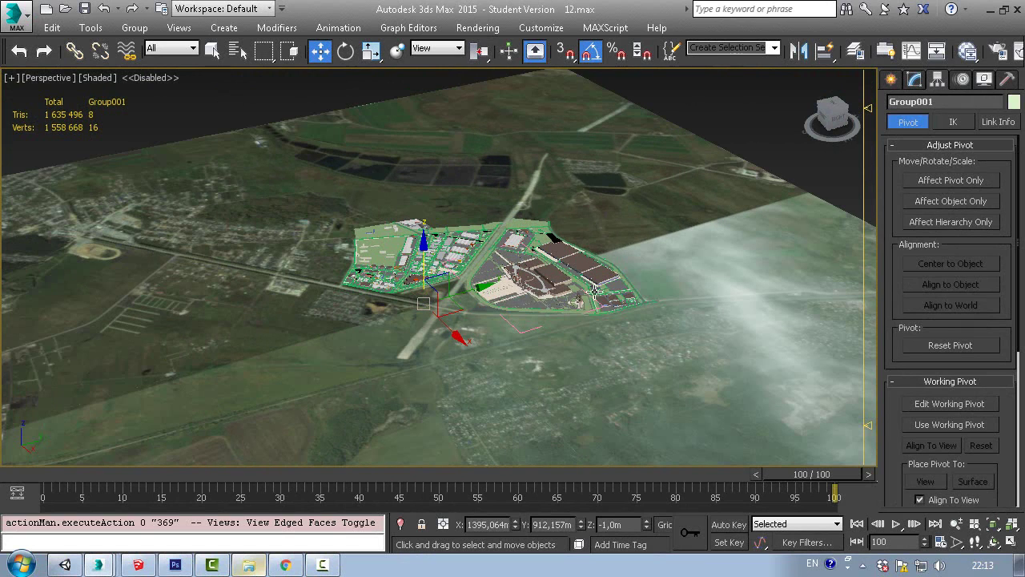
{"action": "left_click_drag", "start_coordinate": [557, 267], "coordinate": [578, 221]}
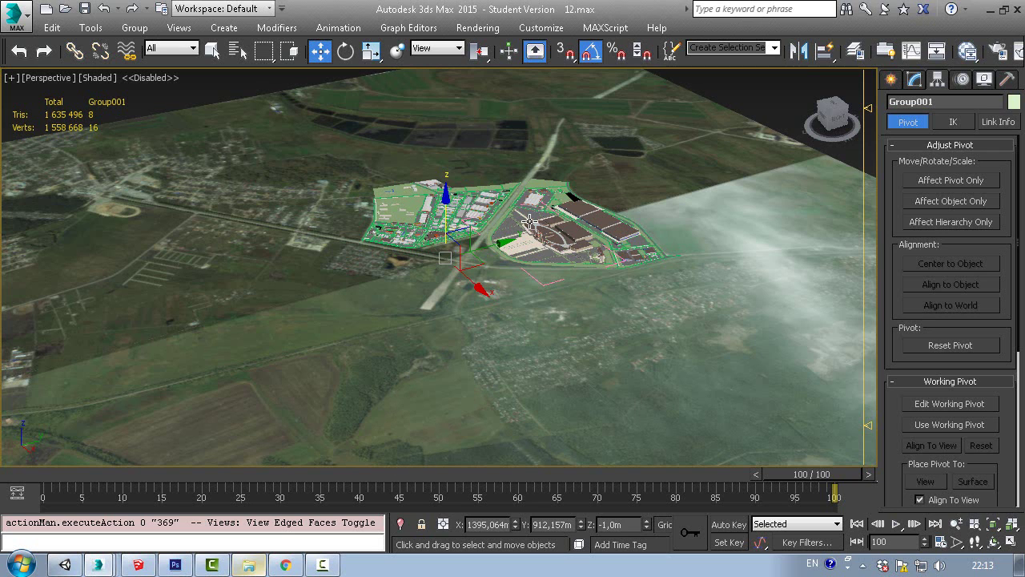
{"action": "left_click_drag", "start_coordinate": [529, 247], "coordinate": [482, 257]}
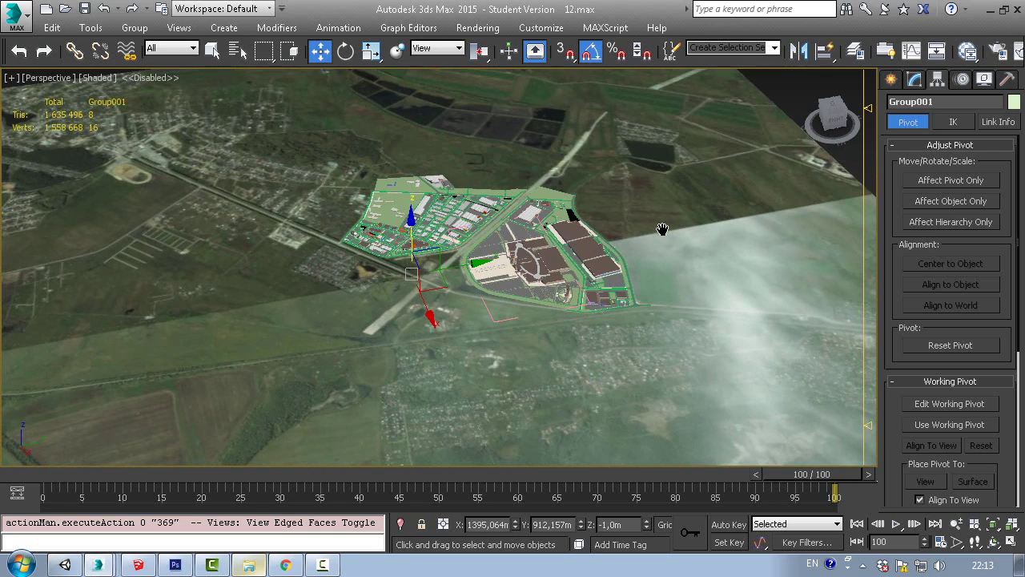
{"action": "left_click_drag", "start_coordinate": [663, 229], "coordinate": [613, 230]}
{"action": "left_click_drag", "start_coordinate": [419, 221], "coordinate": [437, 213]}
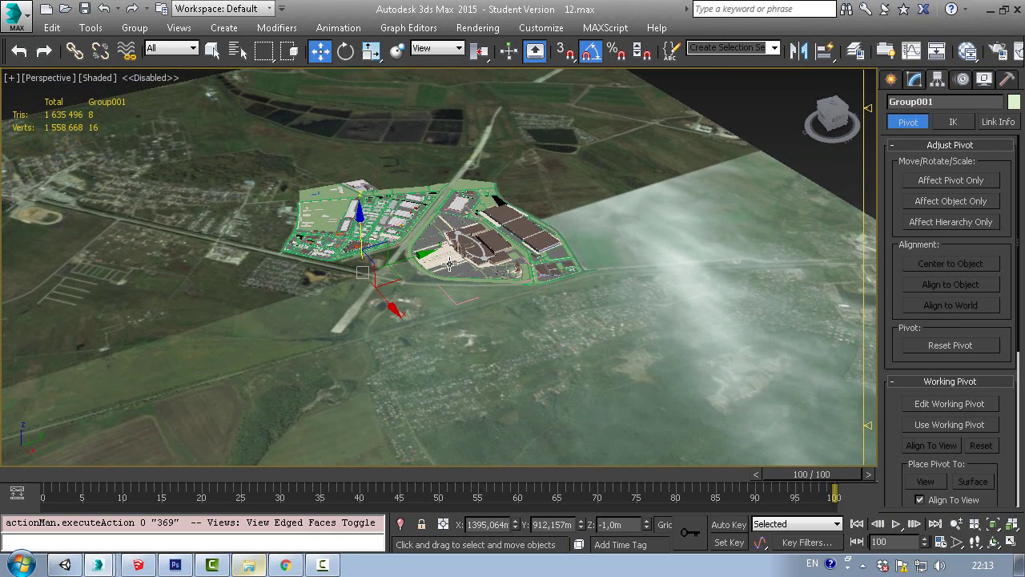
{"action": "left_click_drag", "start_coordinate": [429, 271], "coordinate": [503, 286]}
{"action": "scroll", "coordinate": [513, 242], "scroll_direction": "up", "scroll_amount": 3}
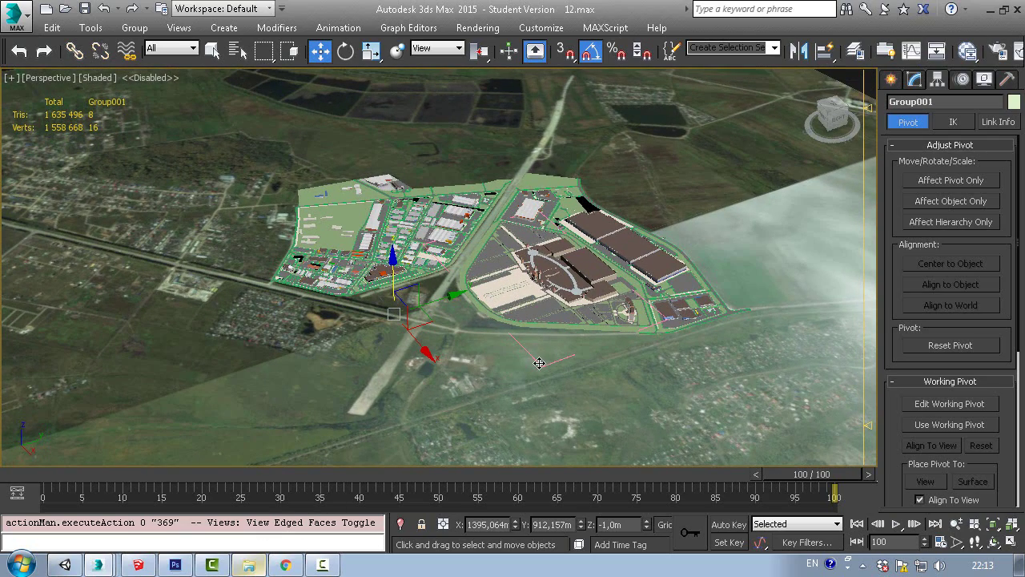
{"action": "left_click_drag", "start_coordinate": [529, 359], "coordinate": [528, 336]}
{"action": "left_click_drag", "start_coordinate": [549, 290], "coordinate": [588, 261]}
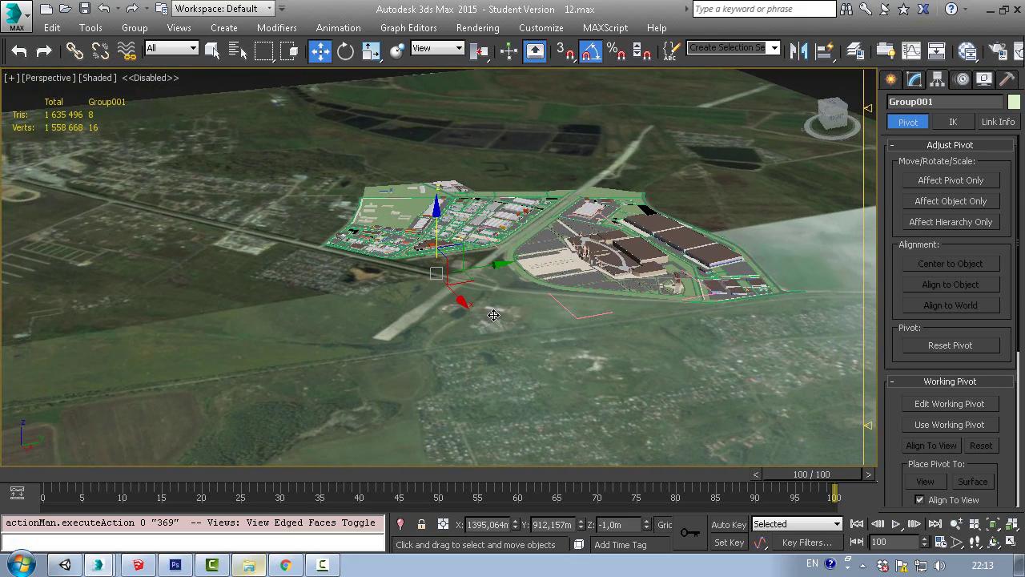
{"action": "left_click_drag", "start_coordinate": [493, 315], "coordinate": [376, 357]}
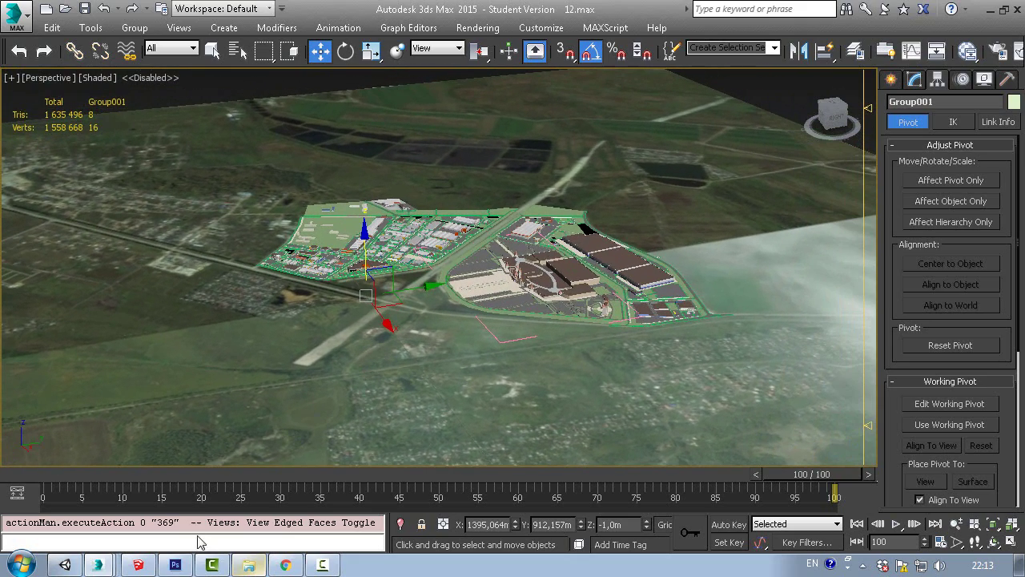
Switch to Chrome and download the latest stable SAS.Planet version, v.151111, from the SASGIS download page
{"action": "left_click", "coordinate": [249, 565]}
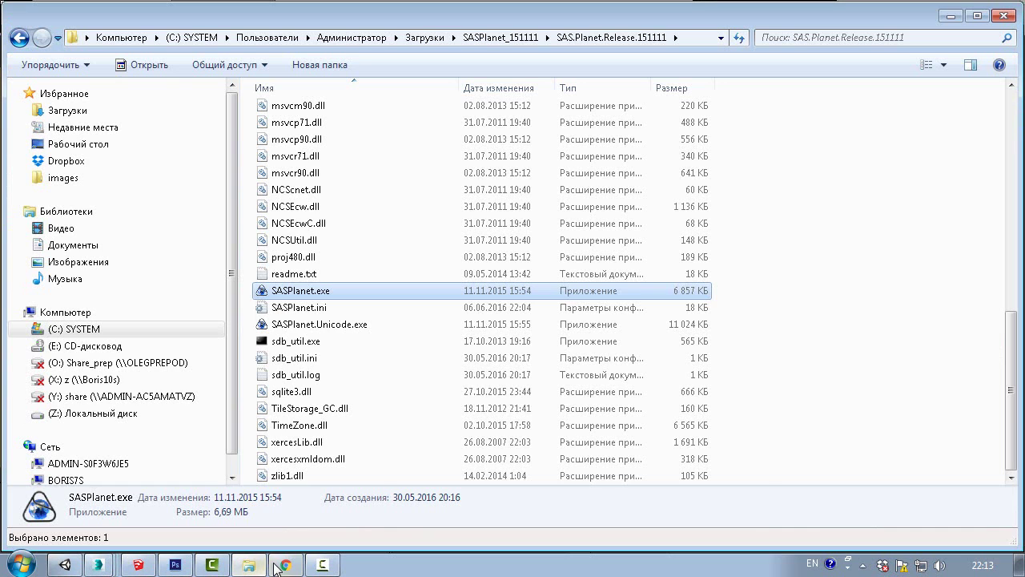
{"action": "left_click", "coordinate": [285, 565]}
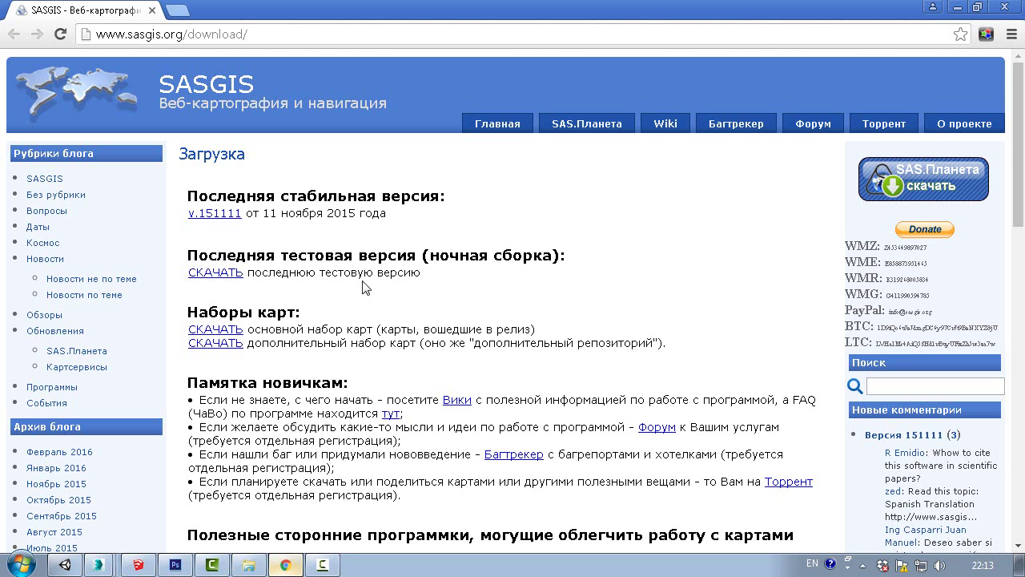
{"action": "left_click", "coordinate": [266, 32]}
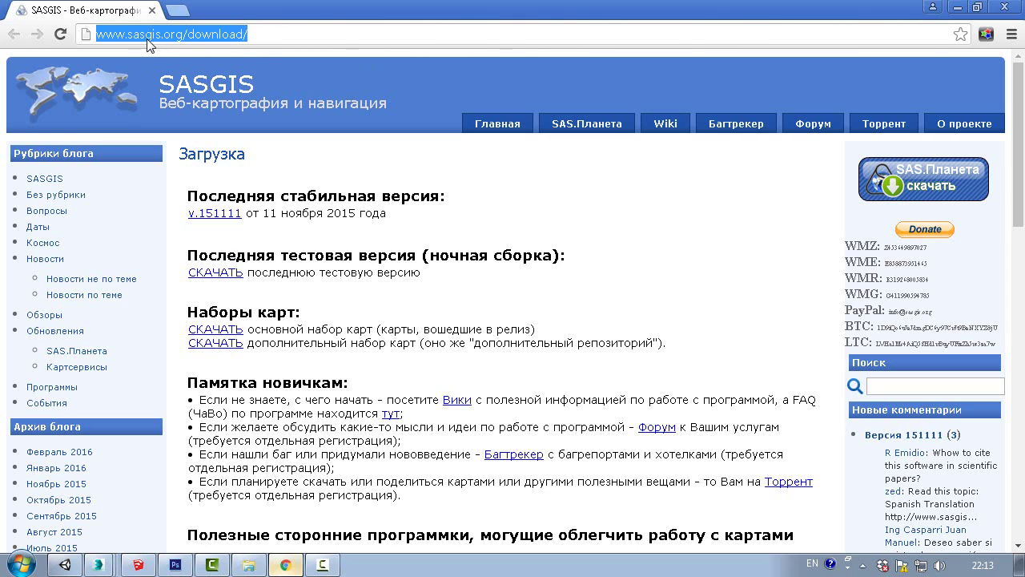
{"action": "left_click", "coordinate": [295, 40]}
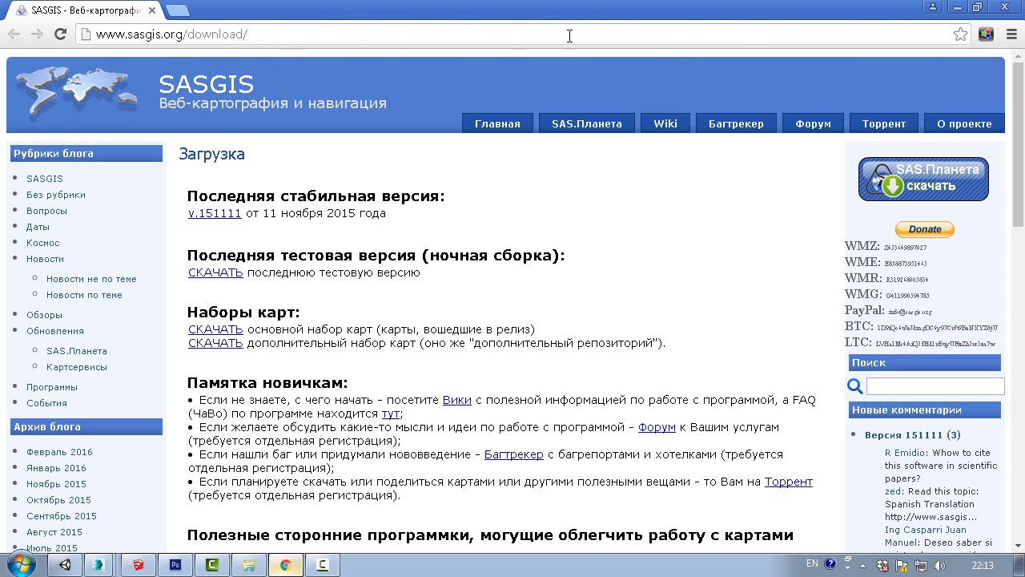
{"action": "left_click", "coordinate": [946, 193]}
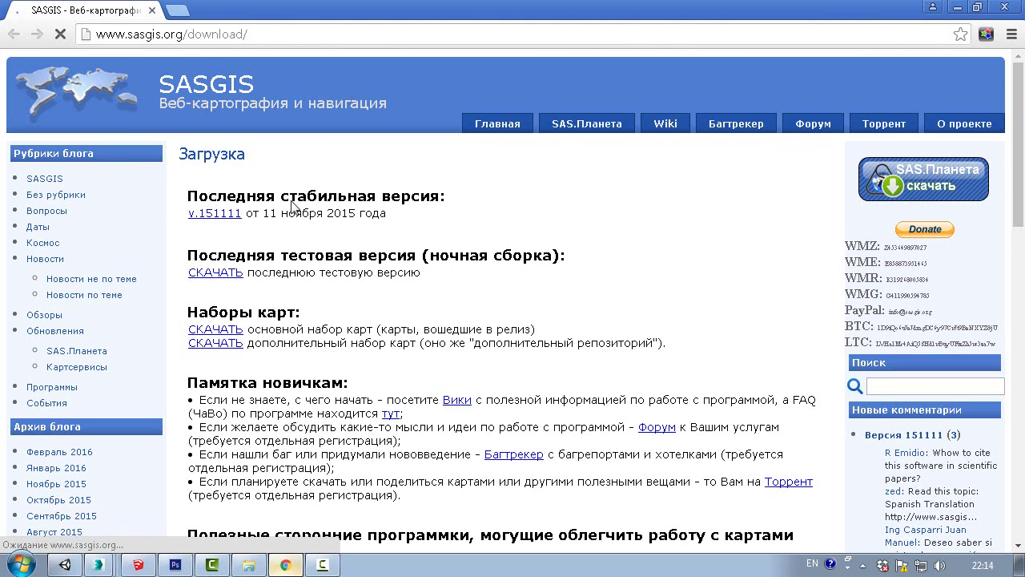
{"action": "left_click", "coordinate": [215, 214]}
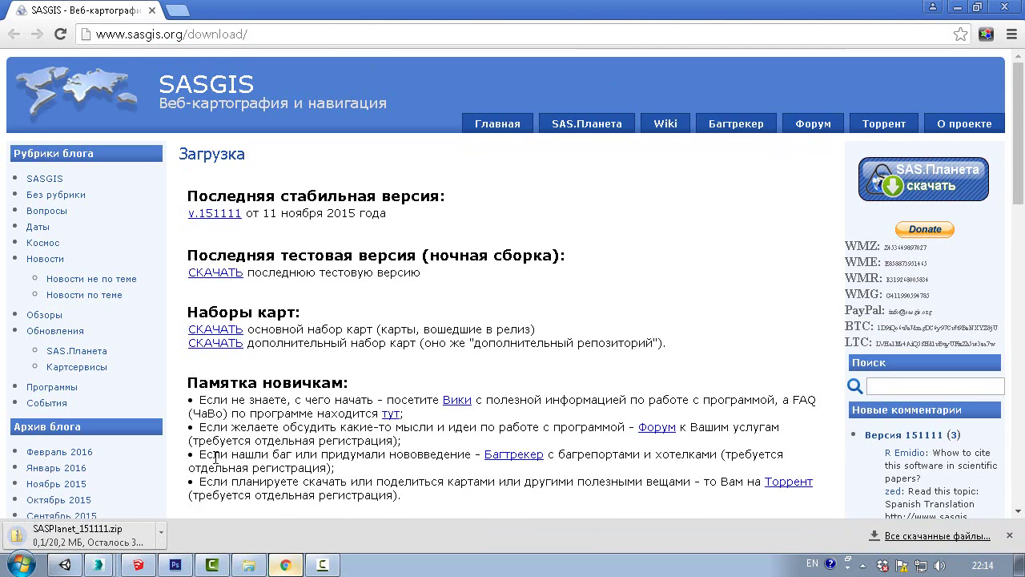
Show the download in its folder and launch SASPlanet.exe from SASPlanet_151111\SAS.Planet.Release.151111
{"action": "left_click", "coordinate": [162, 533]}
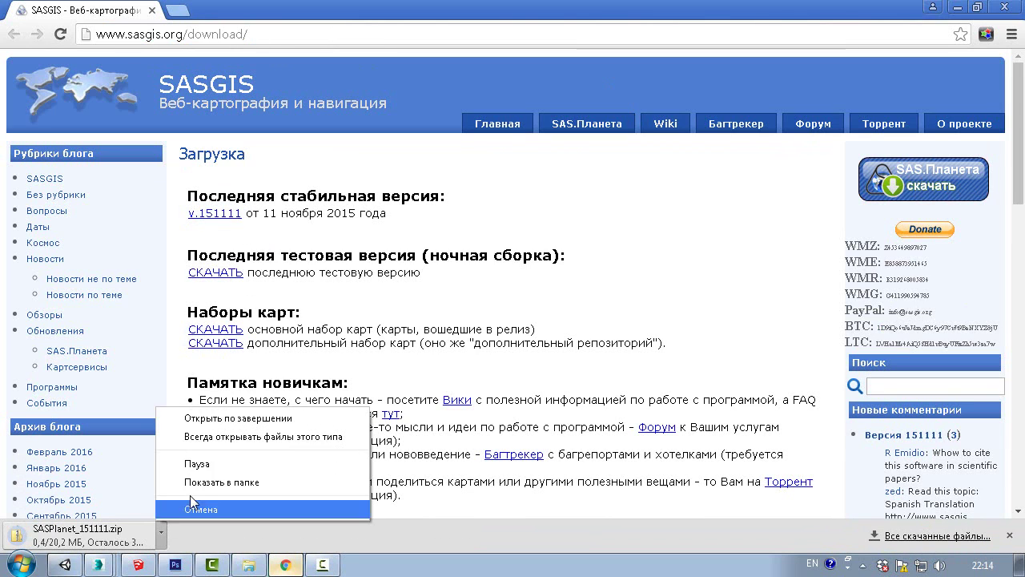
{"action": "left_click", "coordinate": [208, 484]}
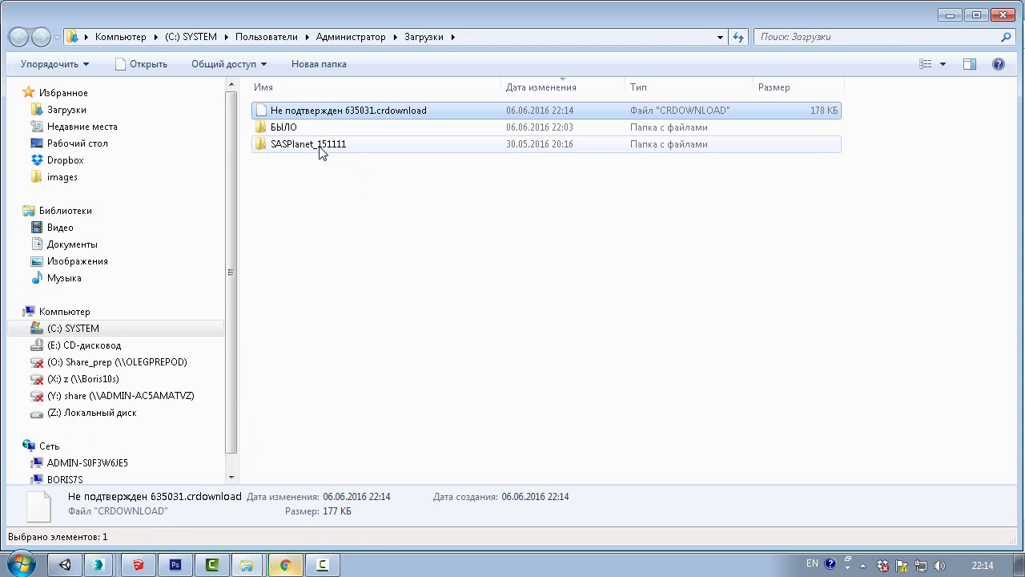
{"action": "double_click", "coordinate": [311, 146]}
{"action": "double_click", "coordinate": [310, 110]}
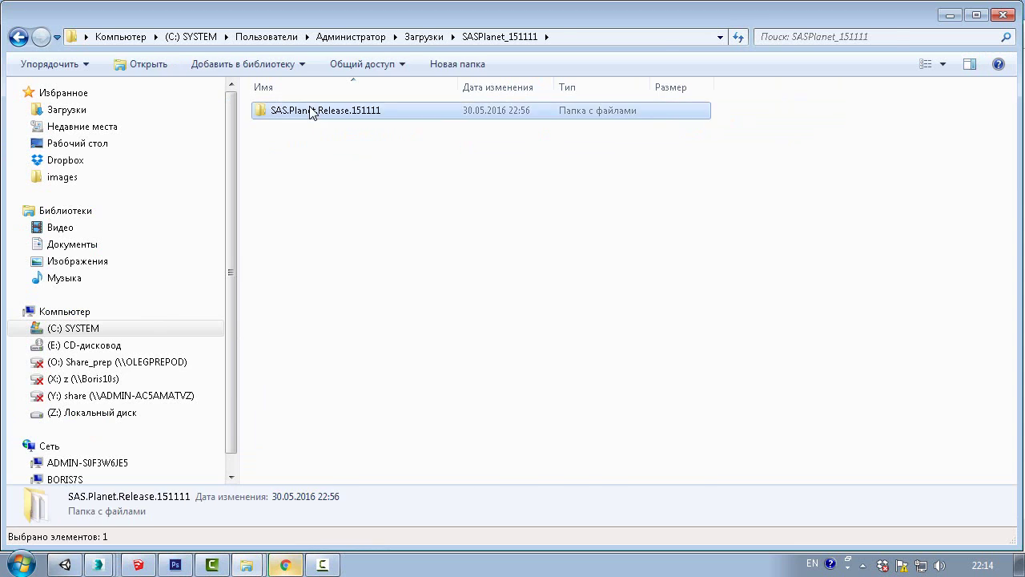
{"action": "left_click_drag", "start_coordinate": [1007, 152], "coordinate": [1005, 370]}
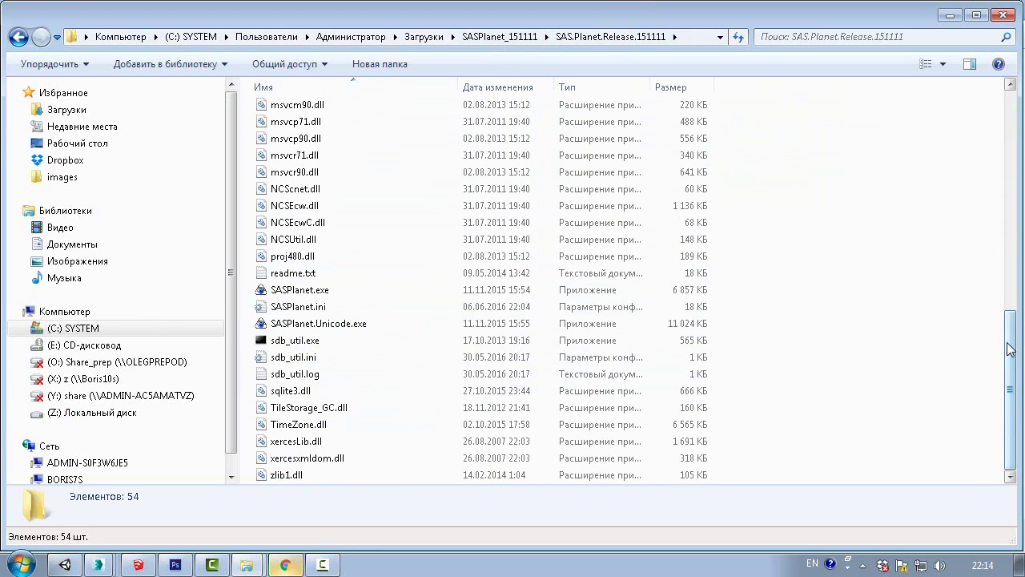
{"action": "left_click_drag", "start_coordinate": [1008, 346], "coordinate": [969, 416]}
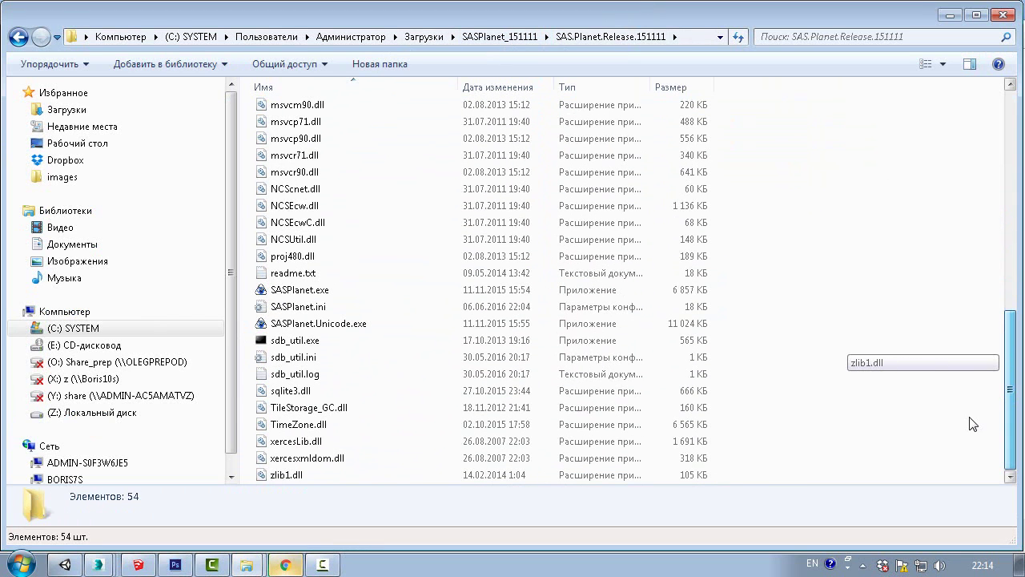
{"action": "left_click", "coordinate": [287, 294]}
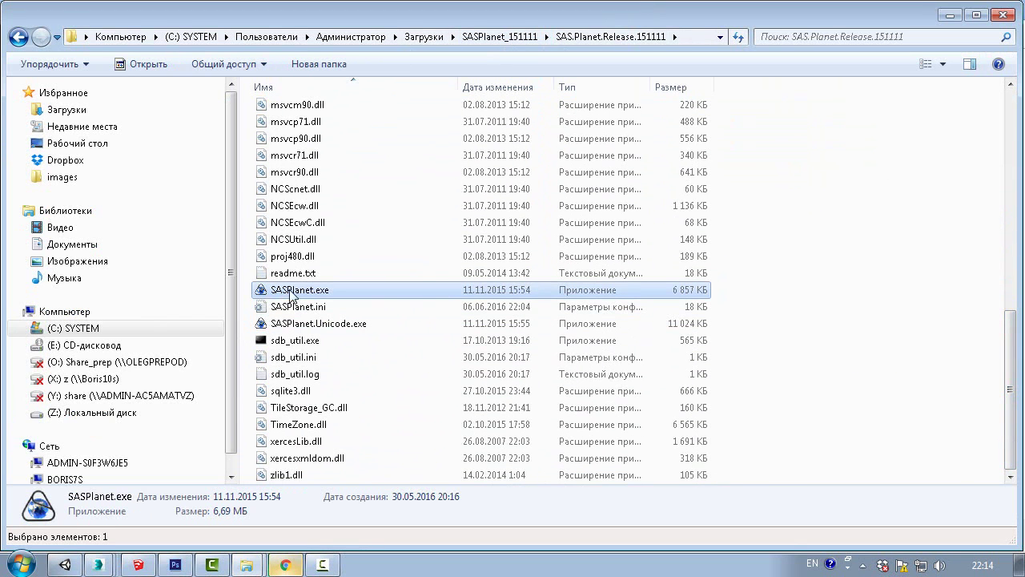
{"action": "double_click", "coordinate": [316, 290]}
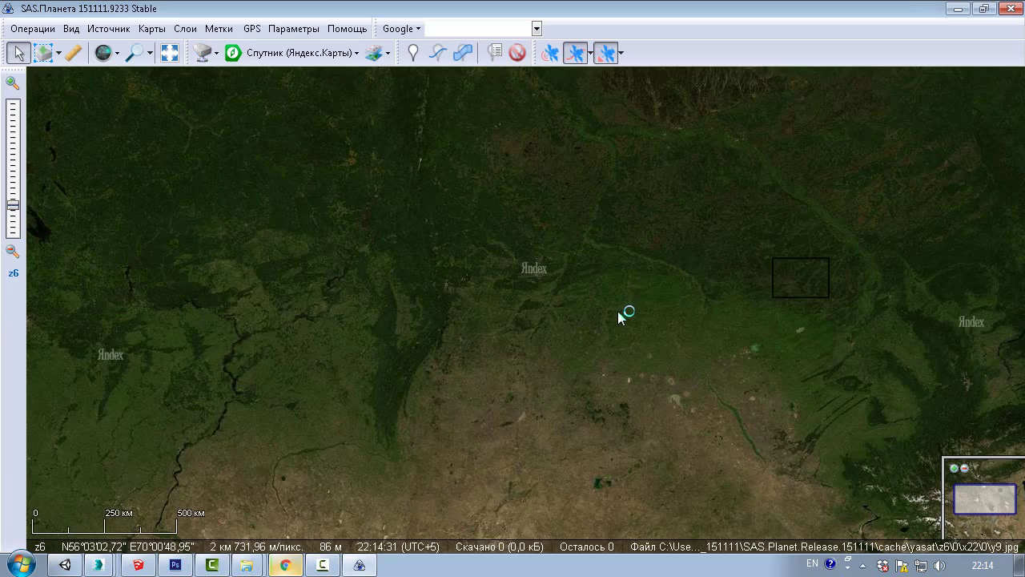
Browse the satellite map to the area around 57° N, 61° E at zoom level z10
{"action": "scroll", "coordinate": [566, 272], "scroll_direction": "down", "scroll_amount": 3}
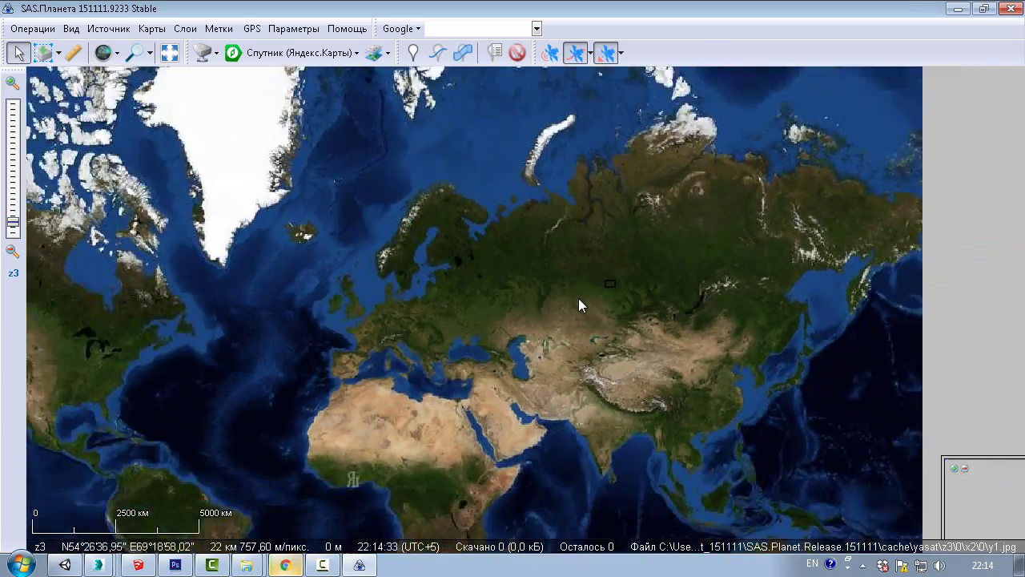
{"action": "scroll", "coordinate": [564, 289], "scroll_direction": "down", "scroll_amount": 1}
{"action": "scroll", "coordinate": [591, 307], "scroll_direction": "up", "scroll_amount": 4}
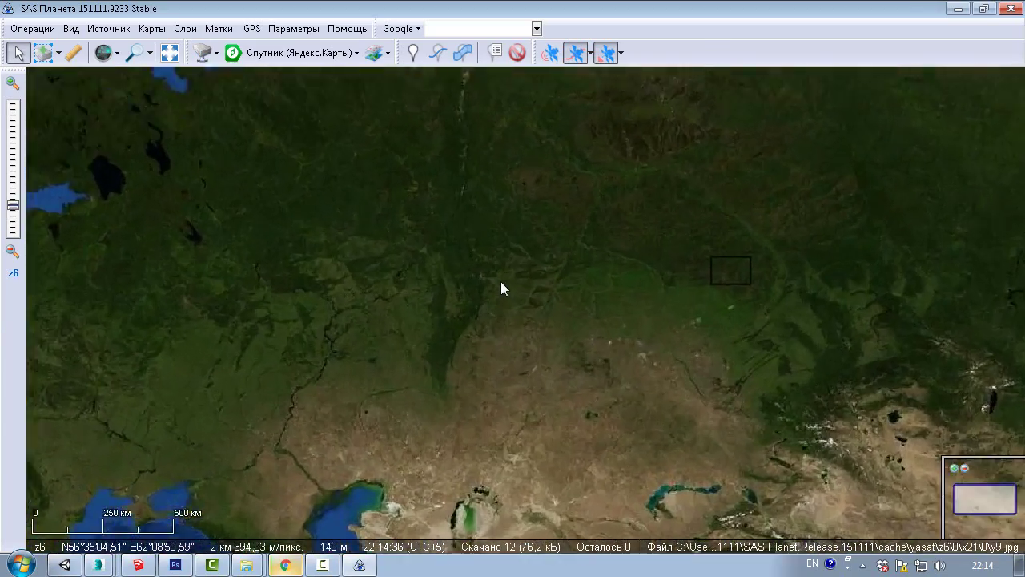
{"action": "scroll", "coordinate": [492, 276], "scroll_direction": "up", "scroll_amount": 2}
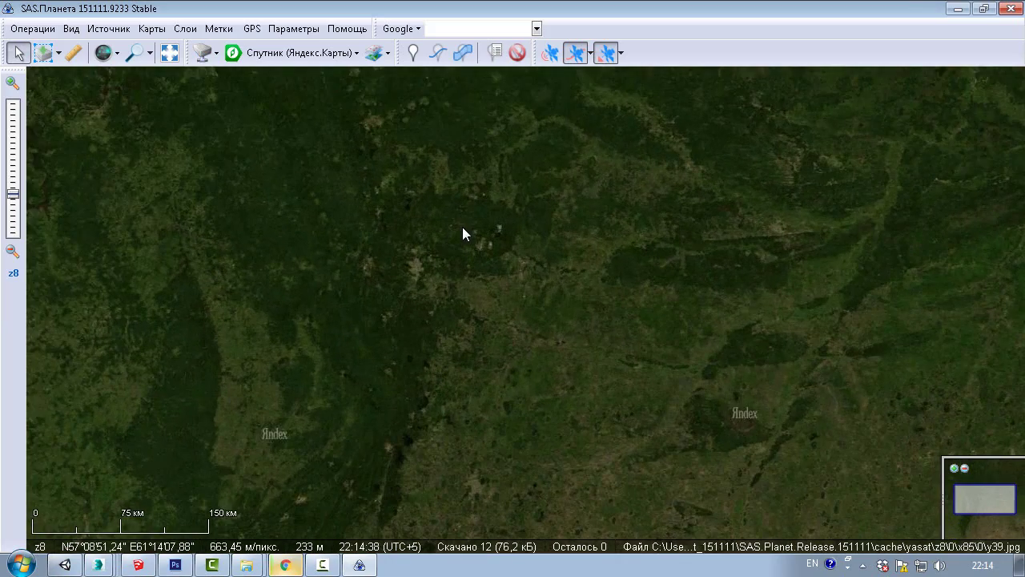
{"action": "scroll", "coordinate": [465, 232], "scroll_direction": "up", "scroll_amount": 2}
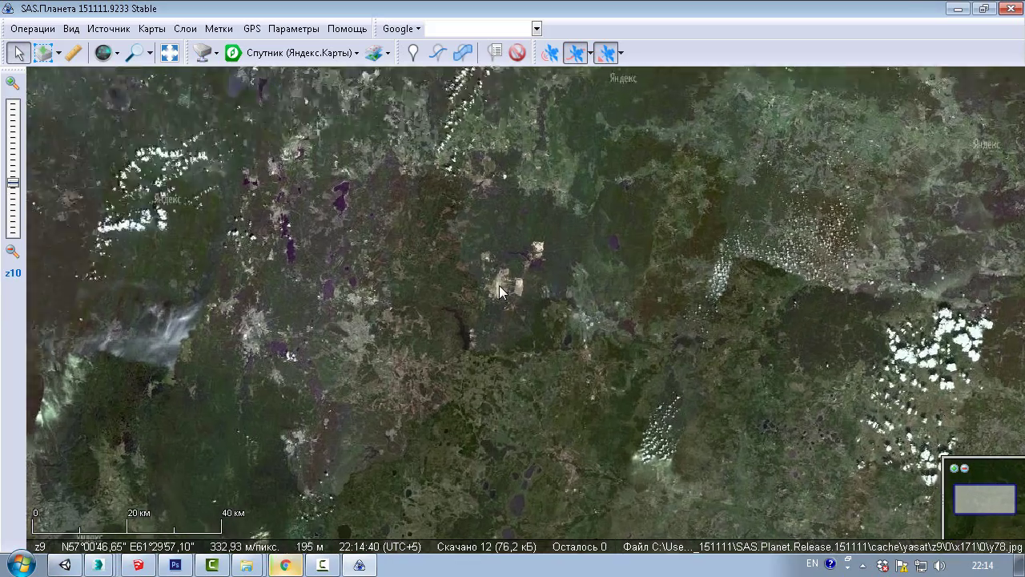
{"action": "left_click_drag", "start_coordinate": [478, 266], "coordinate": [493, 280]}
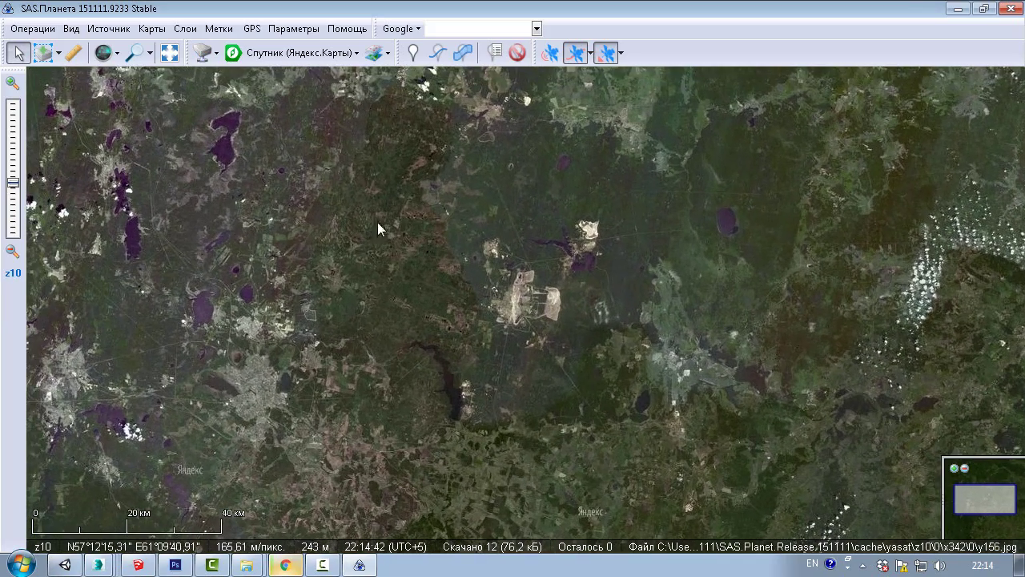
{"action": "left_click_drag", "start_coordinate": [377, 222], "coordinate": [440, 290]}
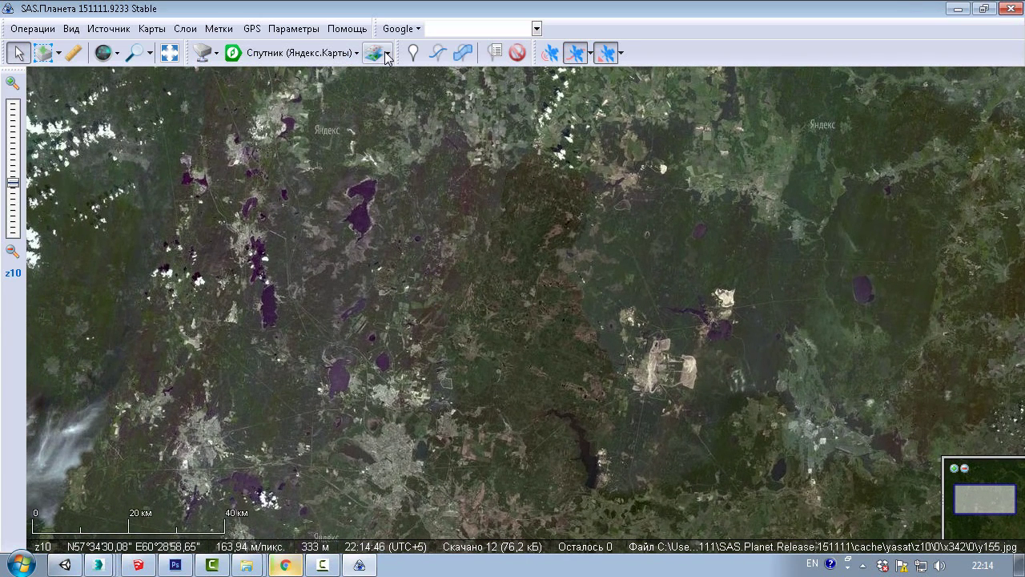
Switch the base map to Спутник (Google) and back to Спутник (Яндекс.Карты)
{"action": "left_click", "coordinate": [386, 56]}
{"action": "left_click", "coordinate": [386, 56]}
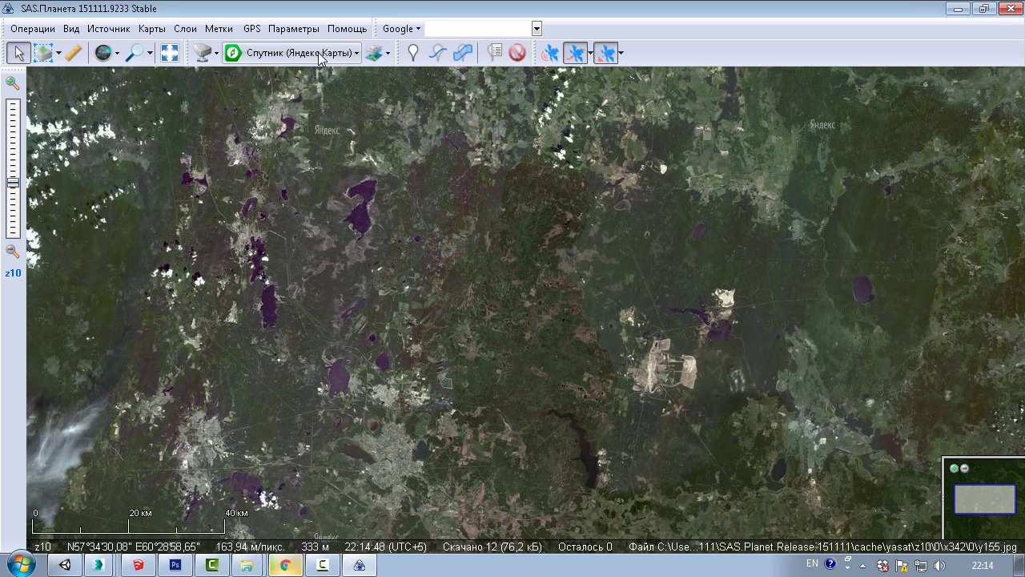
{"action": "left_click", "coordinate": [318, 57]}
{"action": "mouse_move", "coordinate": [303, 96]}
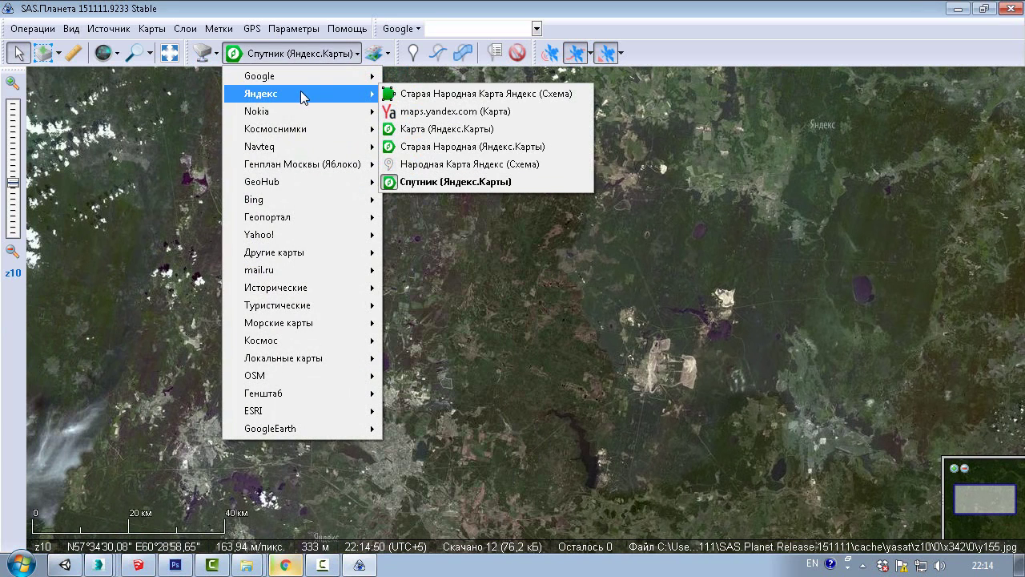
{"action": "mouse_move", "coordinate": [280, 82]}
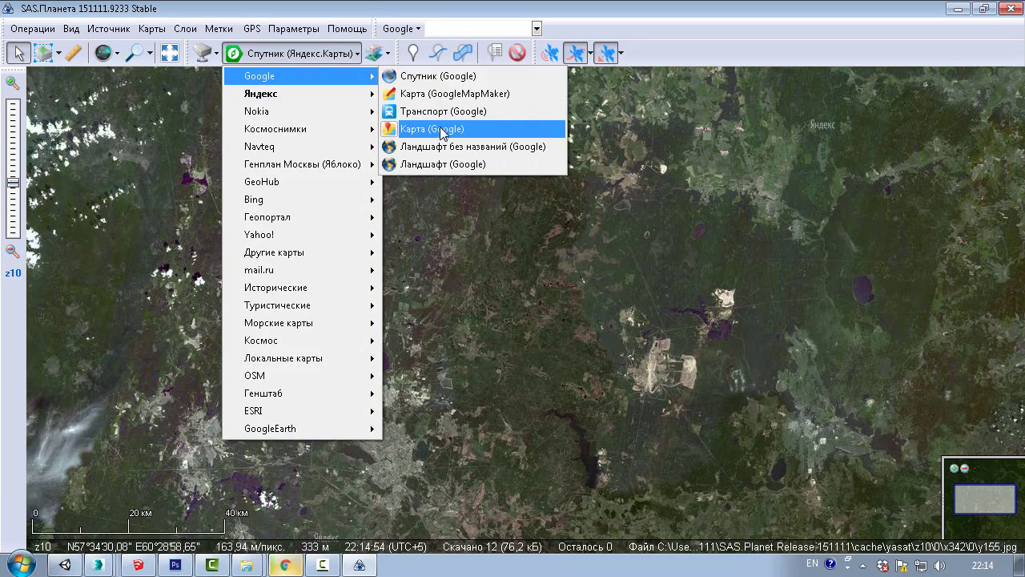
{"action": "left_click", "coordinate": [431, 77]}
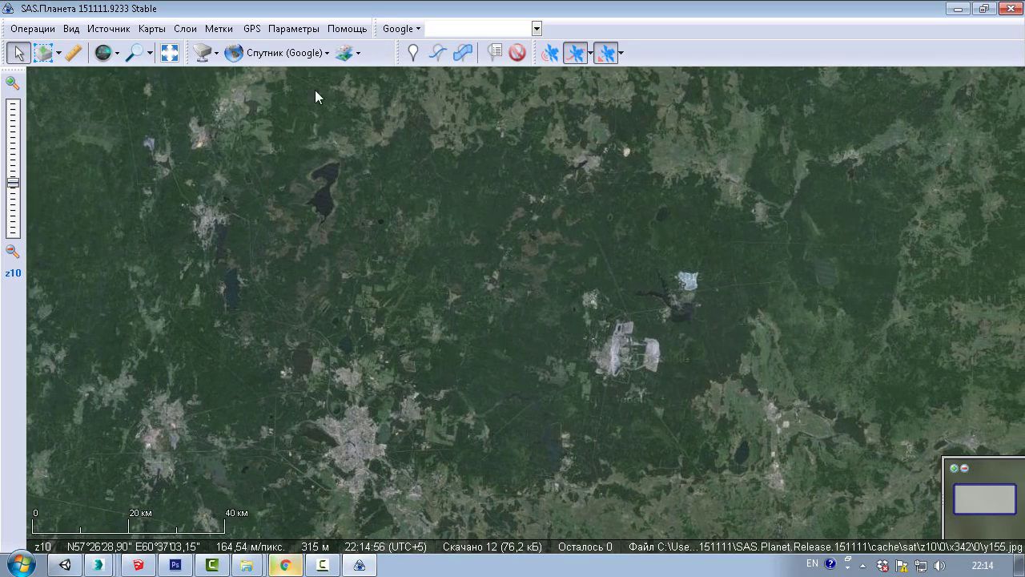
{"action": "left_click", "coordinate": [280, 53]}
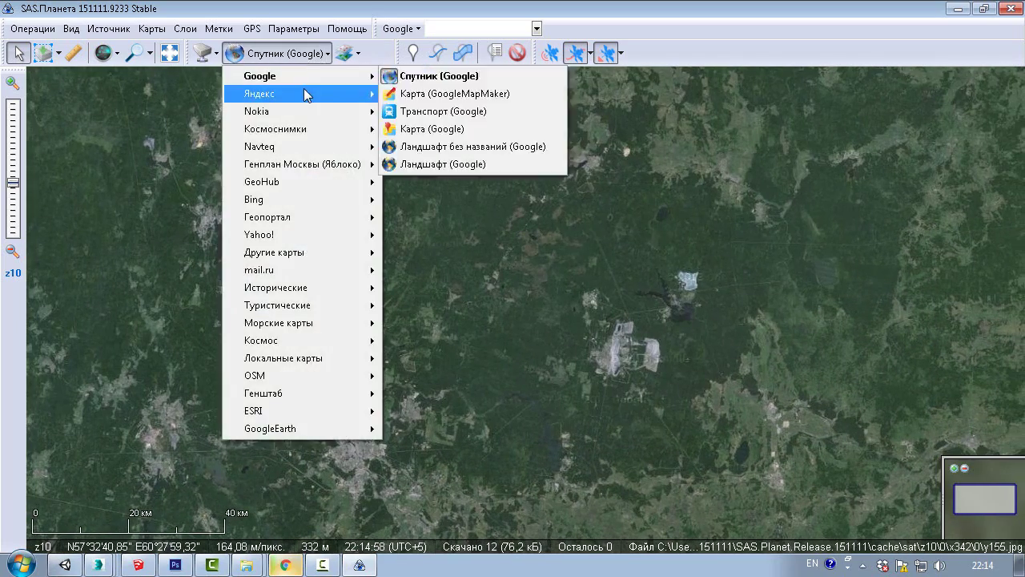
{"action": "mouse_move", "coordinate": [311, 93]}
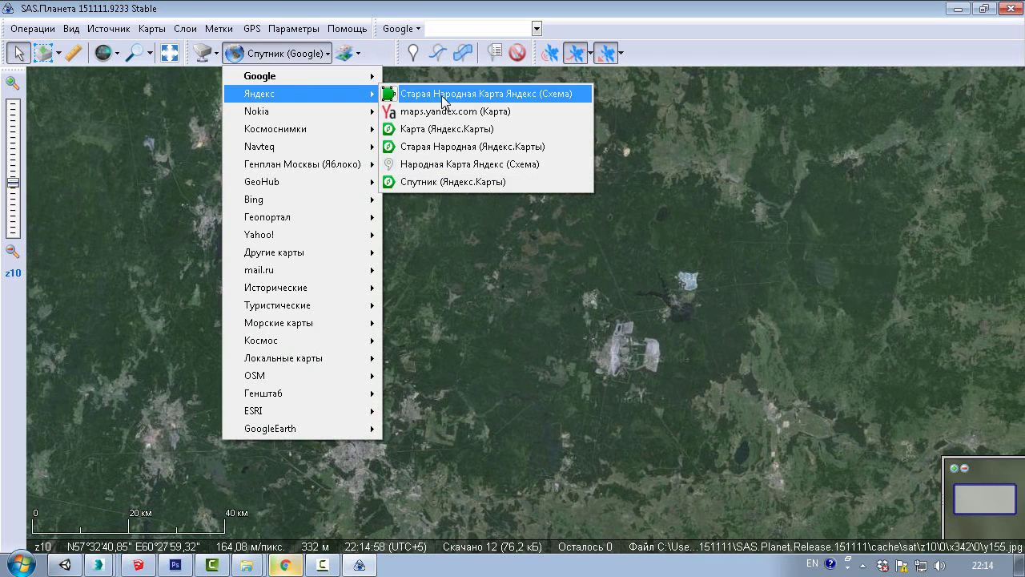
{"action": "left_click", "coordinate": [482, 183]}
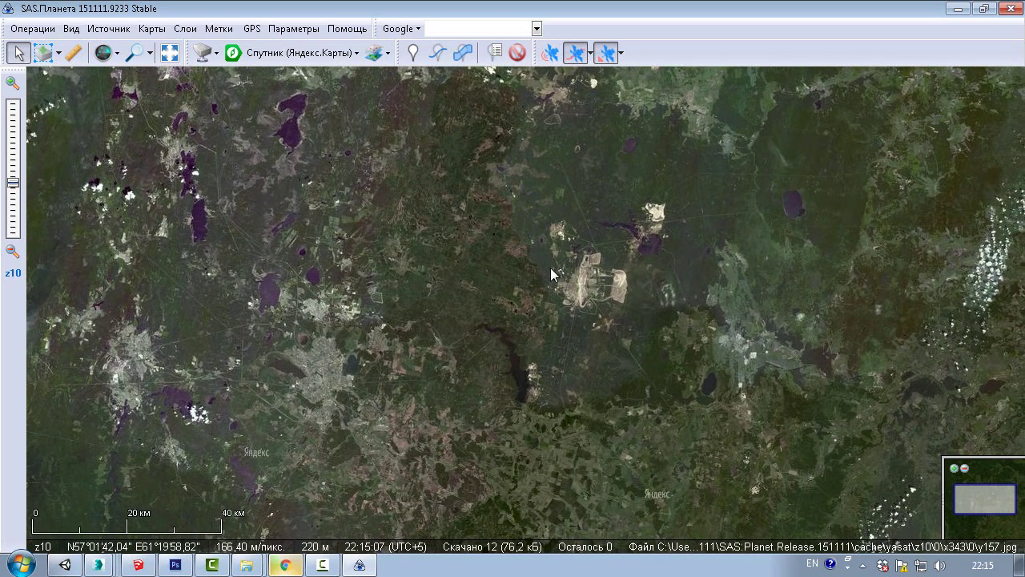
Overlay a Yandex hybrid layer on the satellite map and bring Yekaterinburg into view at zoom level z13
{"action": "left_click", "coordinate": [389, 53]}
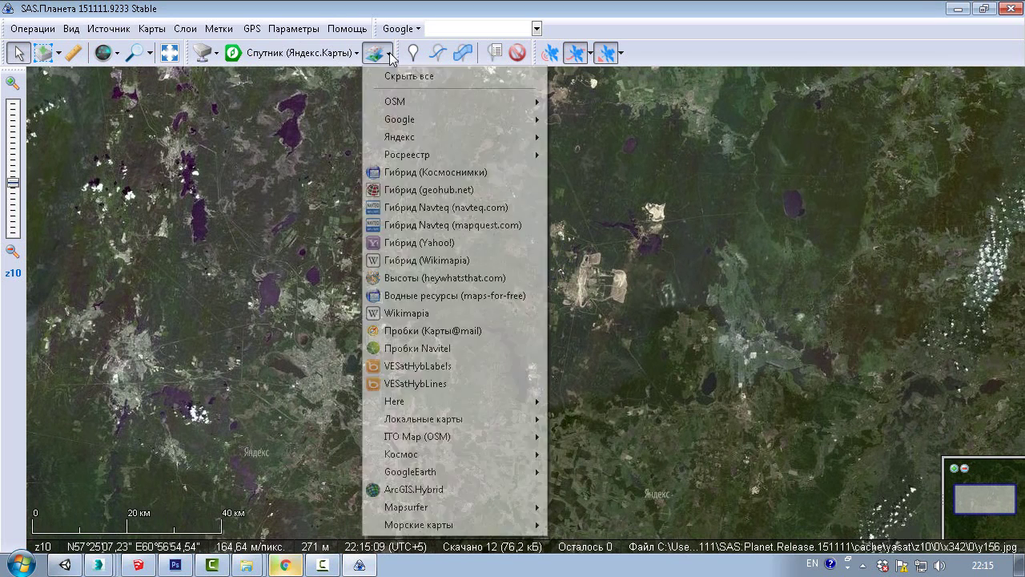
{"action": "mouse_move", "coordinate": [410, 138]}
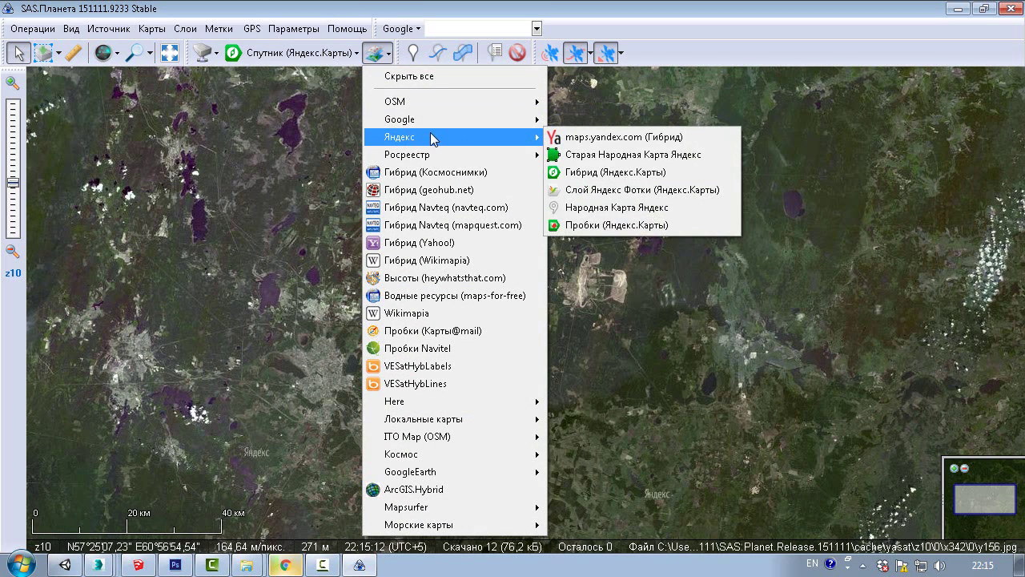
{"action": "left_click", "coordinate": [637, 145]}
{"action": "scroll", "coordinate": [641, 257], "scroll_direction": "down", "scroll_amount": 1}
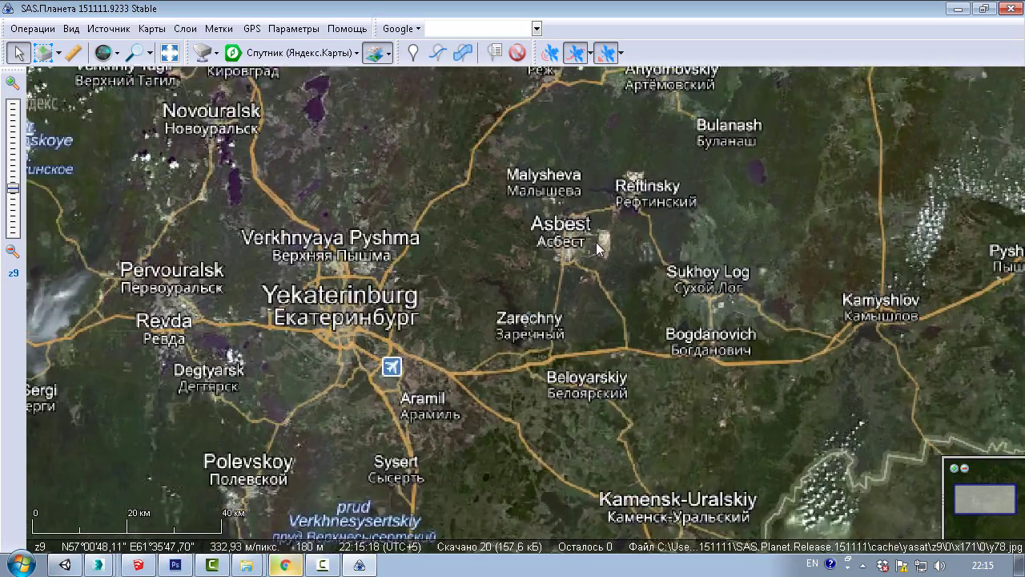
{"action": "left_click_drag", "start_coordinate": [596, 256], "coordinate": [589, 288]}
{"action": "scroll", "coordinate": [404, 323], "scroll_direction": "up", "scroll_amount": 1}
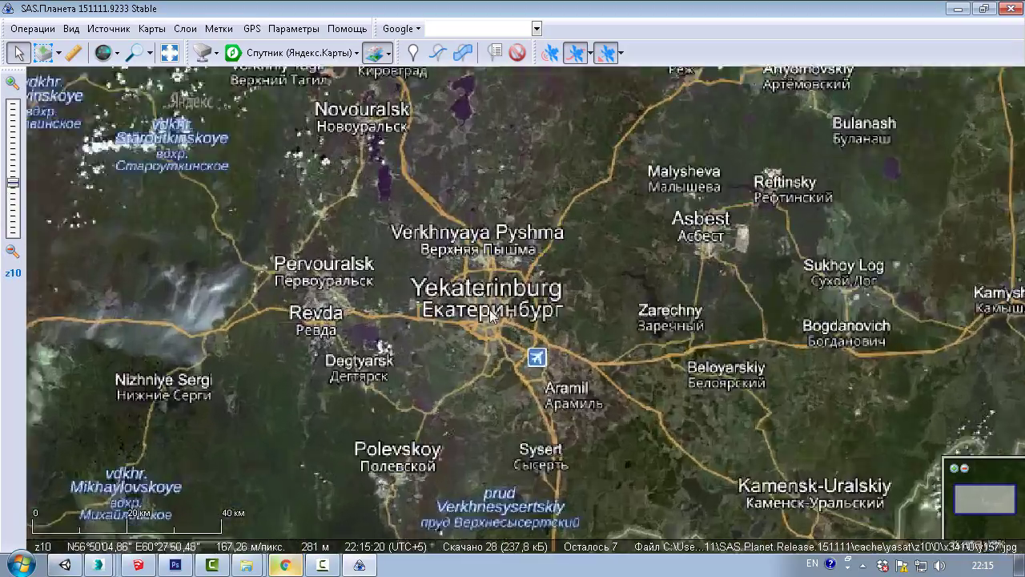
{"action": "scroll", "coordinate": [490, 314], "scroll_direction": "up", "scroll_amount": 2}
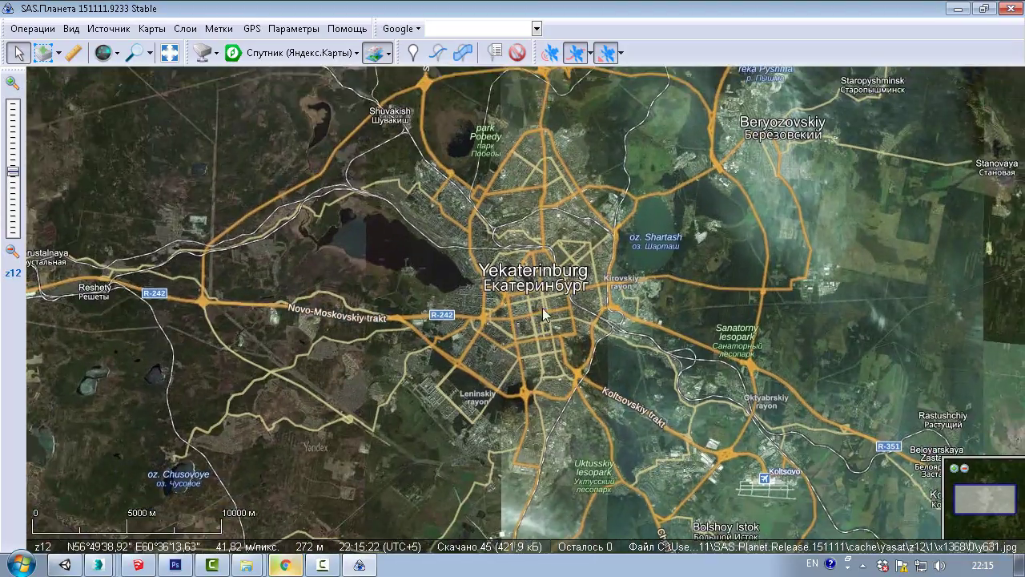
{"action": "scroll", "coordinate": [542, 308], "scroll_direction": "up", "scroll_amount": 1}
Hide all overlay layers so only the Yandex satellite imagery of Yekaterinburg is shown
{"action": "left_click", "coordinate": [377, 53]}
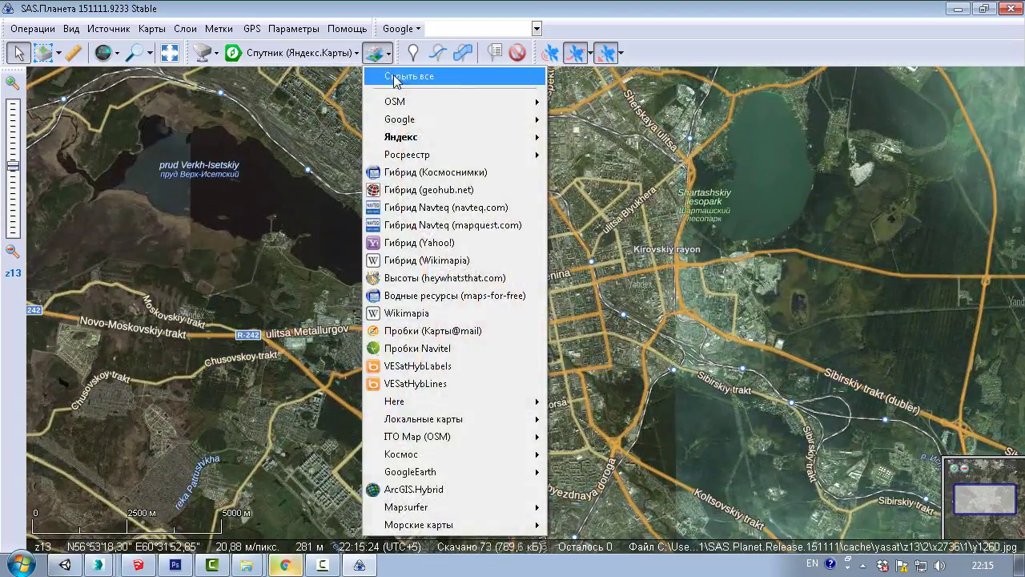
{"action": "left_click", "coordinate": [430, 83]}
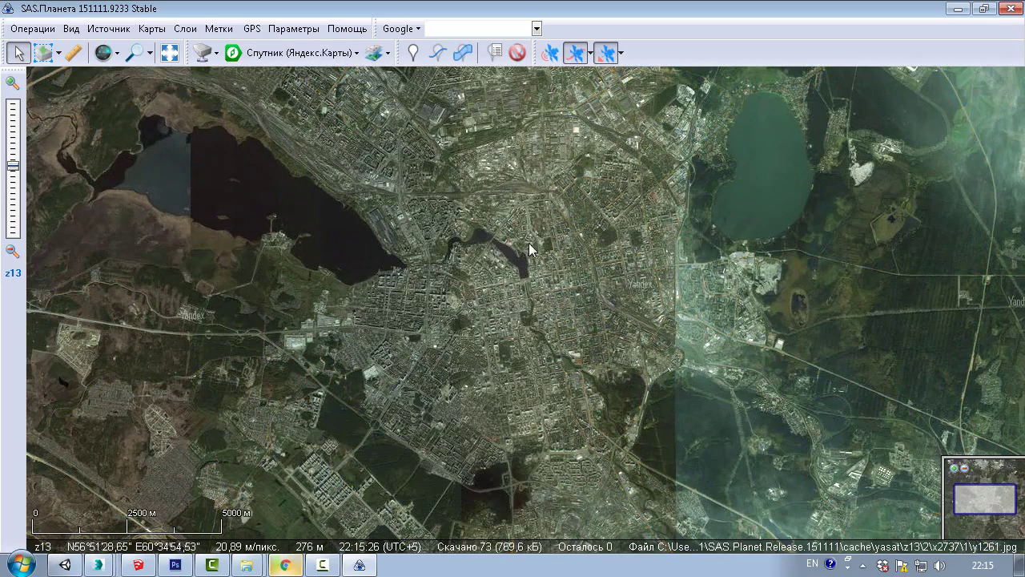
{"action": "left_click_drag", "start_coordinate": [557, 283], "coordinate": [581, 249]}
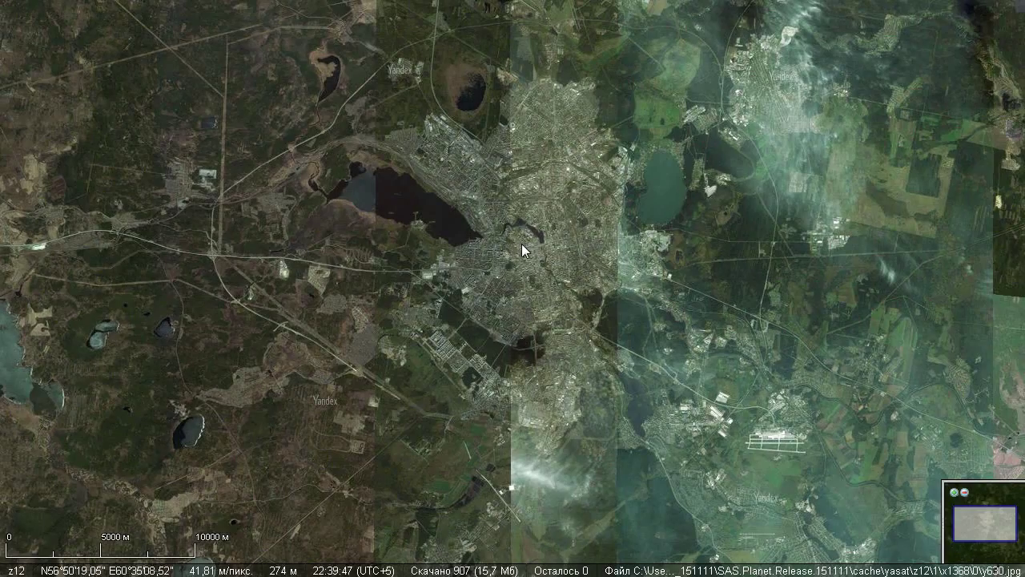
Select a roughly square rectangular area over central Yekaterinburg at zoom level z14, extending from the pond southwards
{"action": "scroll", "coordinate": [521, 243], "scroll_direction": "up", "scroll_amount": 1}
{"action": "mouse_move", "coordinate": [198, 4]}
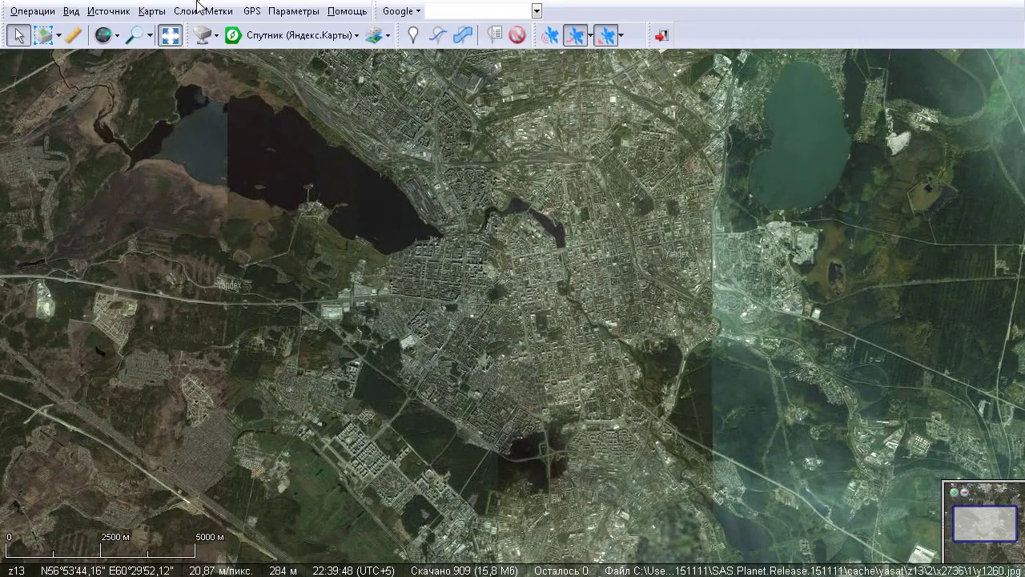
{"action": "left_click", "coordinate": [59, 35]}
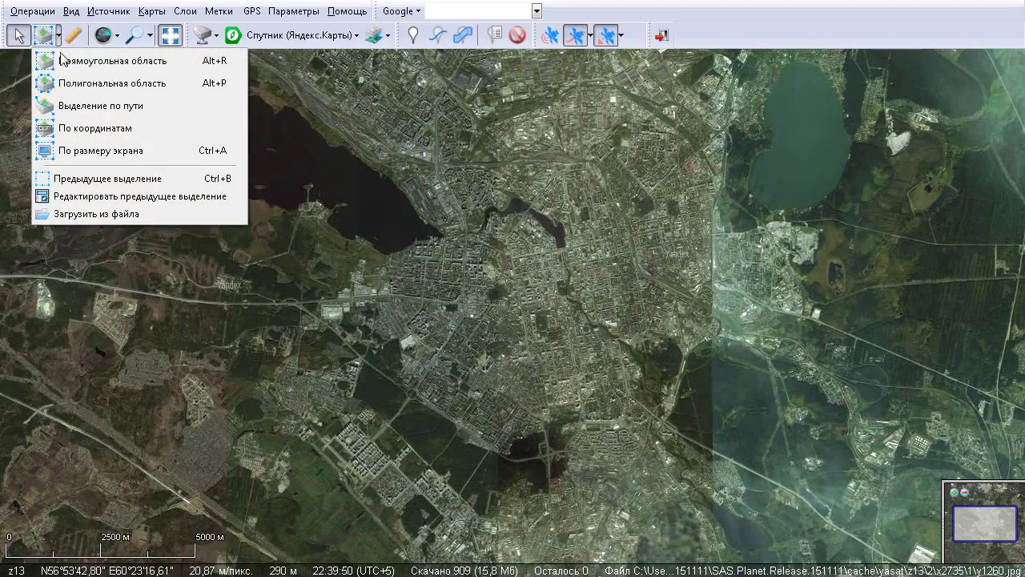
{"action": "left_click", "coordinate": [116, 70]}
{"action": "scroll", "coordinate": [477, 252], "scroll_direction": "up", "scroll_amount": 1}
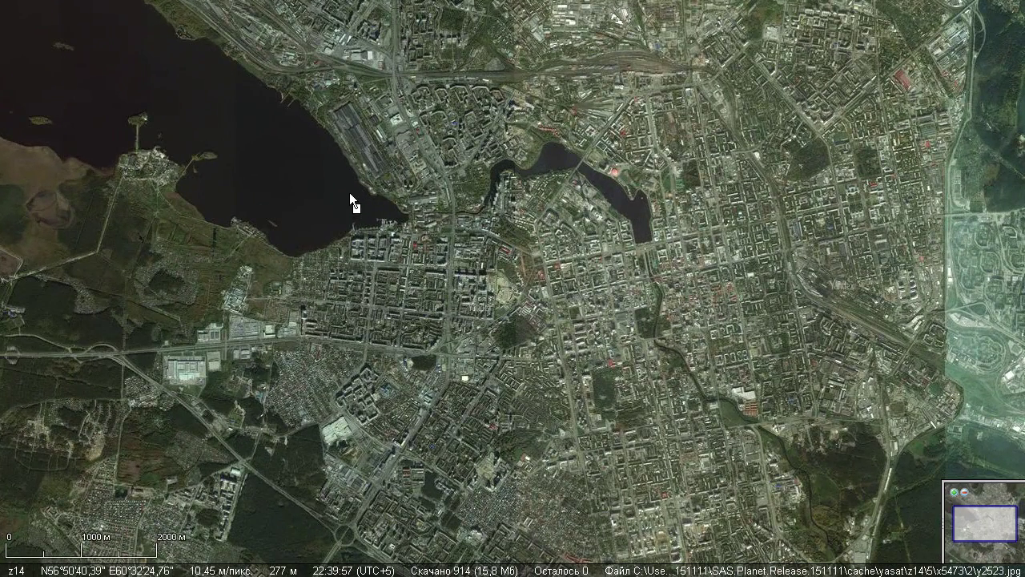
{"action": "left_click_drag", "start_coordinate": [349, 192], "coordinate": [724, 540]}
{"action": "scroll", "coordinate": [672, 480], "scroll_direction": "down", "scroll_amount": 1}
{"action": "scroll", "coordinate": [721, 560], "scroll_direction": "up", "scroll_amount": 1}
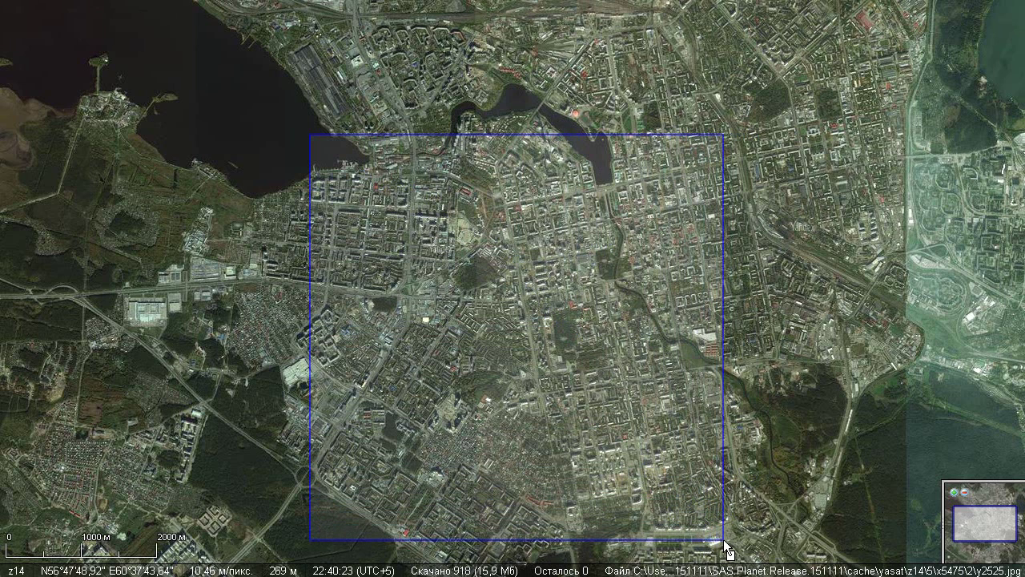
{"action": "mouse_move", "coordinate": [727, 549]}
{"action": "left_mouse_down"}
{"action": "mouse_move", "coordinate": [816, 530]}
{"action": "mouse_move", "coordinate": [821, 520]}
{"action": "mouse_move", "coordinate": [868, 518]}
{"action": "mouse_move", "coordinate": [788, 521]}
{"action": "mouse_move", "coordinate": [921, 513]}
{"action": "mouse_move", "coordinate": [910, 514]}
{"action": "mouse_move", "coordinate": [889, 479]}
{"action": "mouse_move", "coordinate": [897, 471]}
{"action": "mouse_move", "coordinate": [902, 488]}
{"action": "mouse_move", "coordinate": [671, 500]}
{"action": "mouse_move", "coordinate": [708, 530]}
{"action": "mouse_move", "coordinate": [736, 535]}
{"action": "mouse_move", "coordinate": [740, 549]}
{"action": "left_mouse_up"}
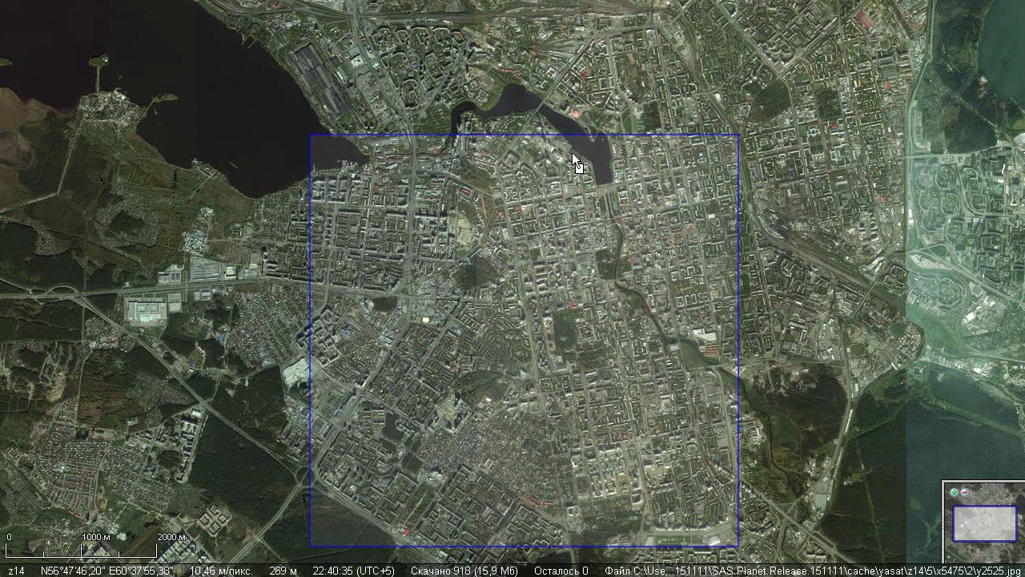
{"action": "left_click", "coordinate": [579, 181]}
Look over the download (Загрузить) and stitch (Склеить) settings for the selected area and close the dialog
{"action": "left_click_drag", "start_coordinate": [364, 77], "coordinate": [367, 91]}
{"action": "left_click", "coordinate": [354, 114]}
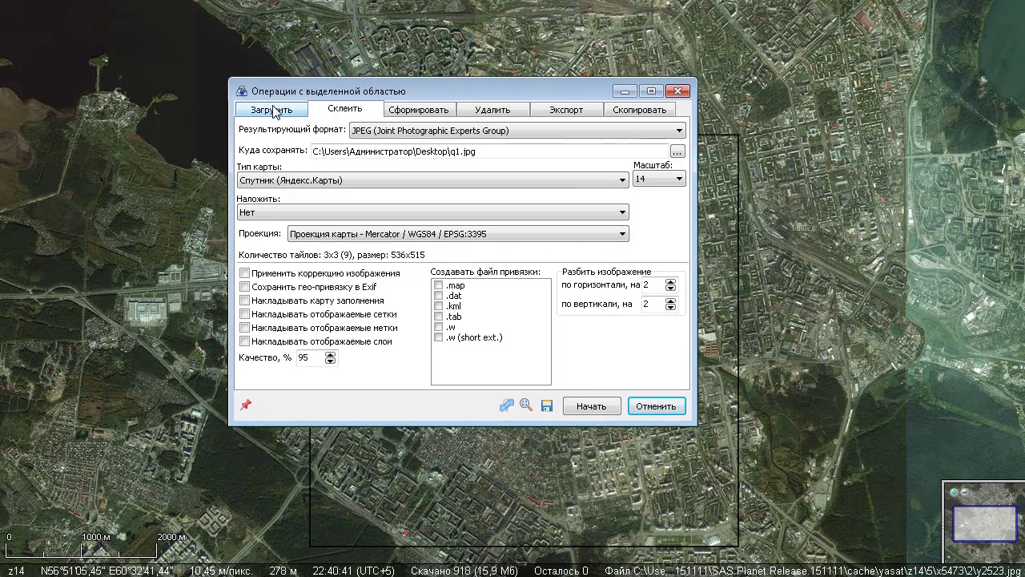
{"action": "left_click", "coordinate": [274, 110]}
{"action": "left_click", "coordinate": [362, 112]}
{"action": "left_click", "coordinate": [295, 112]}
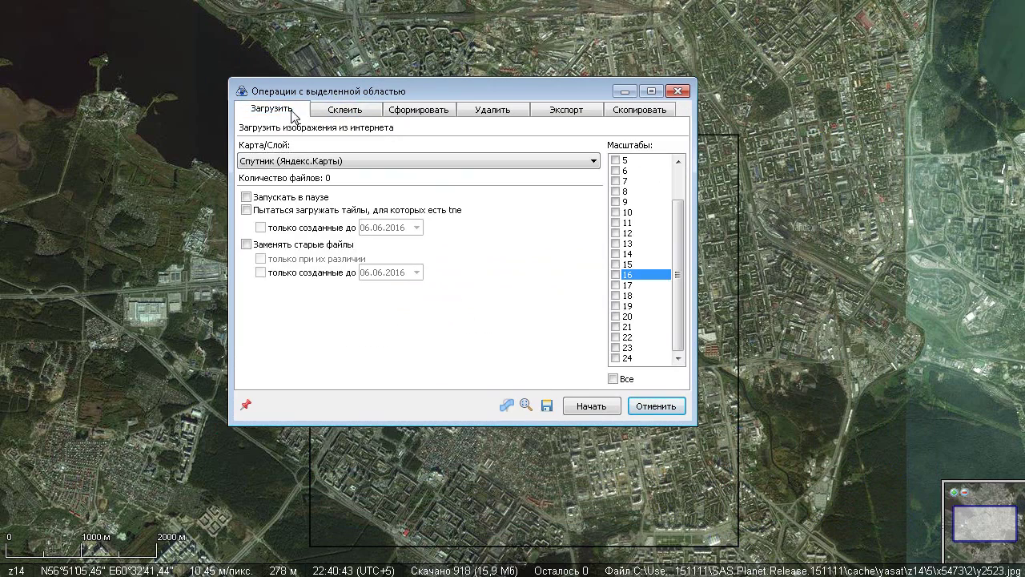
{"action": "left_click", "coordinate": [346, 109]}
{"action": "left_click", "coordinate": [677, 90]}
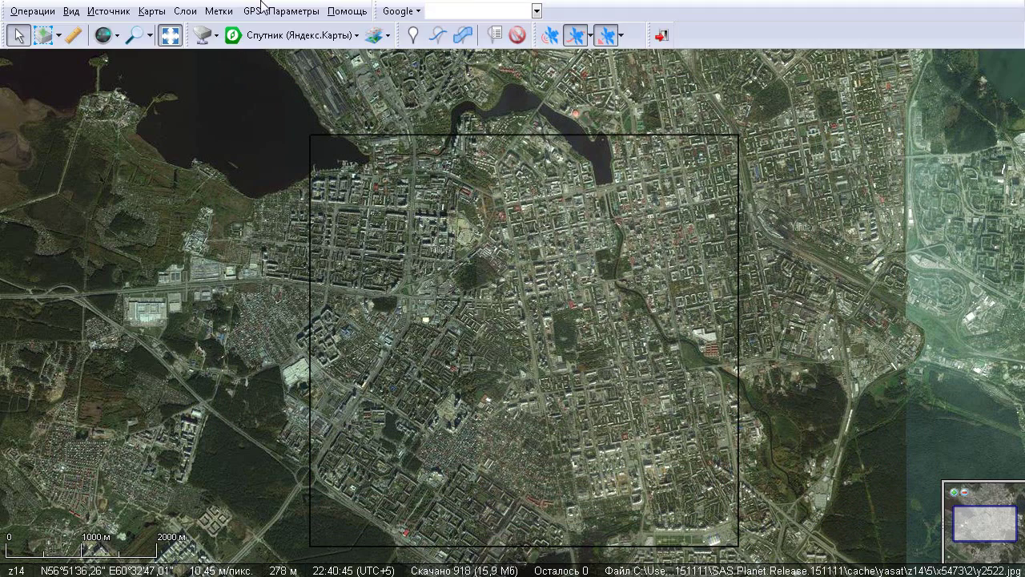
Reuse the previous selection and bring up its stitch (Склеить) settings
{"action": "mouse_move", "coordinate": [76, 36]}
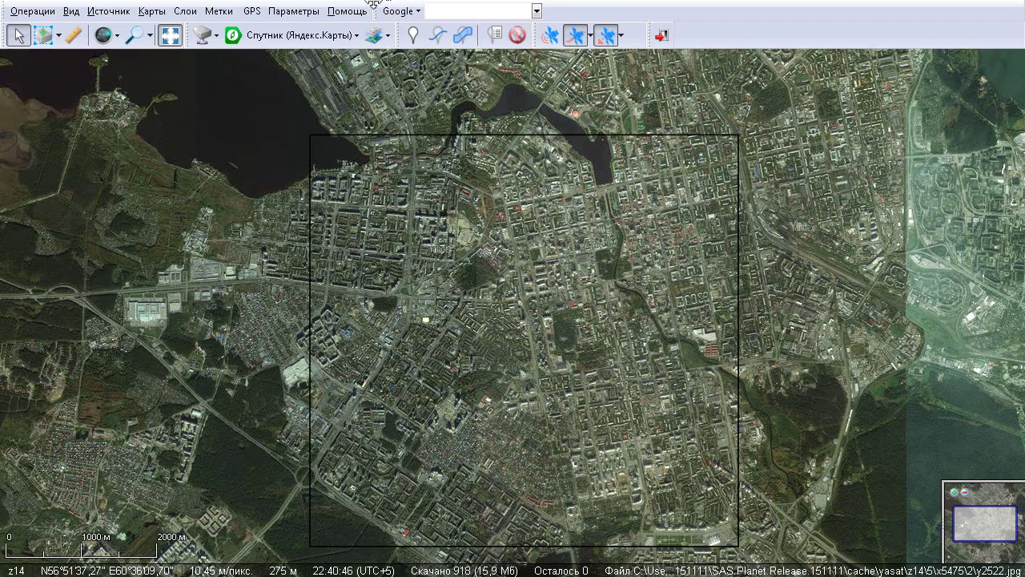
{"action": "left_click", "coordinate": [59, 38]}
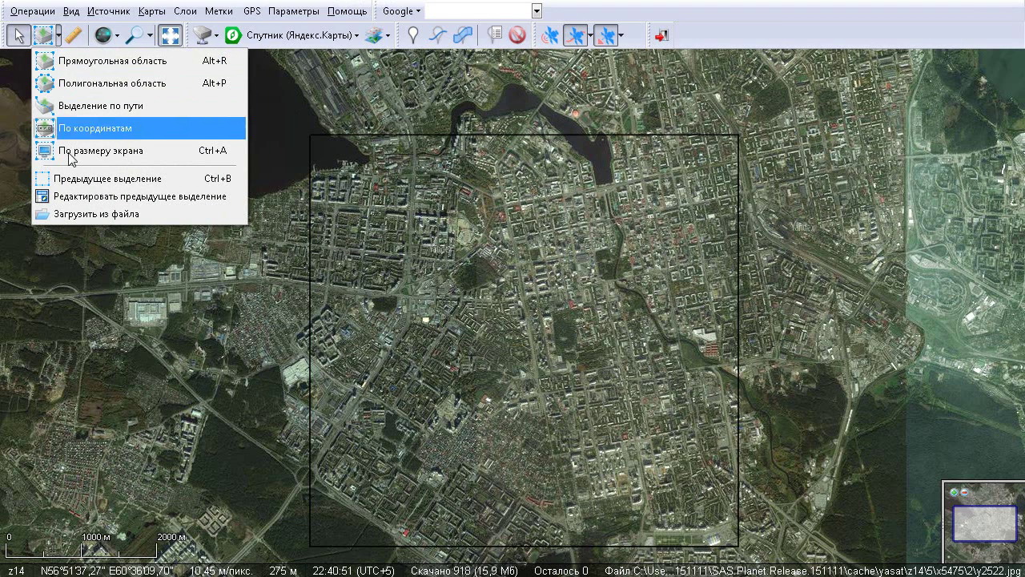
{"action": "left_click", "coordinate": [152, 187]}
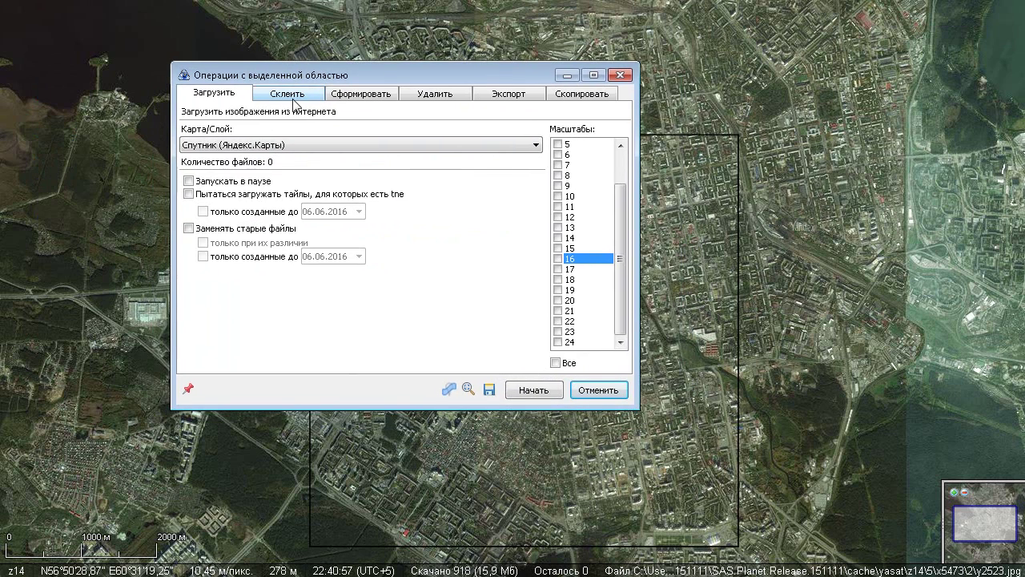
{"action": "left_click", "coordinate": [294, 97]}
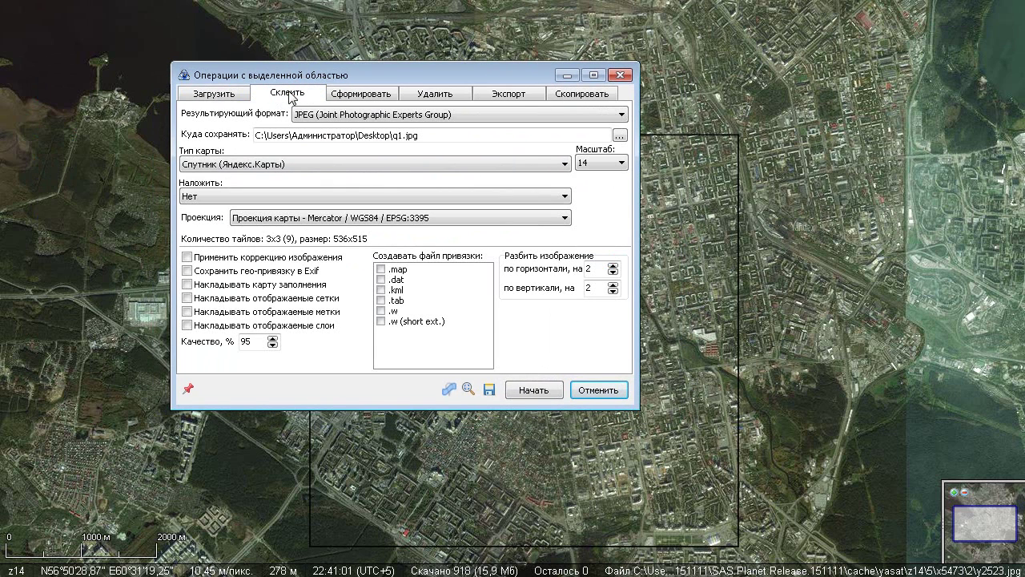
Try stitch scales 15, 17, 18 and 19 to compare the output image sizes
{"action": "left_click", "coordinate": [614, 166]}
{"action": "left_click", "coordinate": [597, 174]}
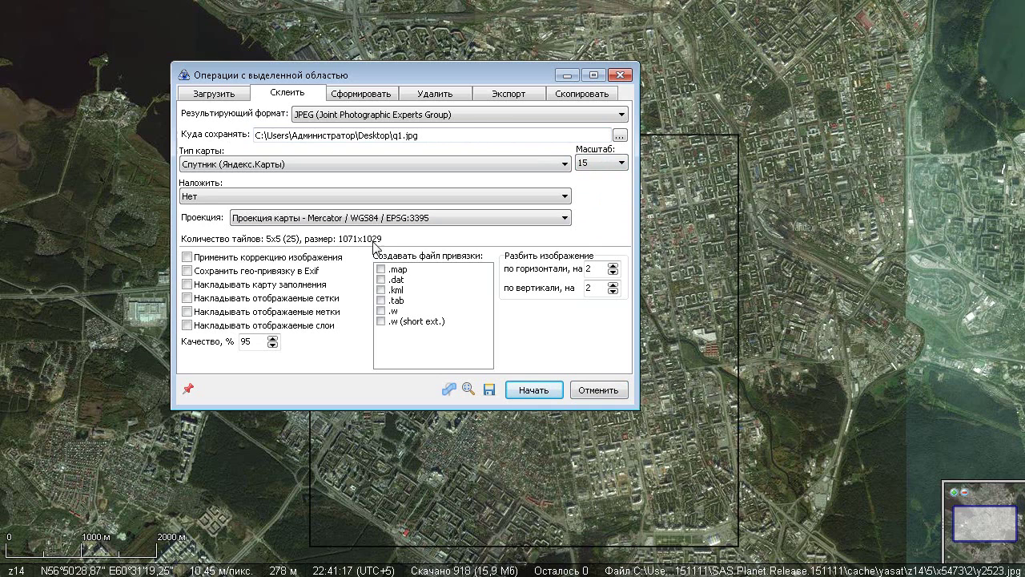
{"action": "left_click", "coordinate": [602, 163]}
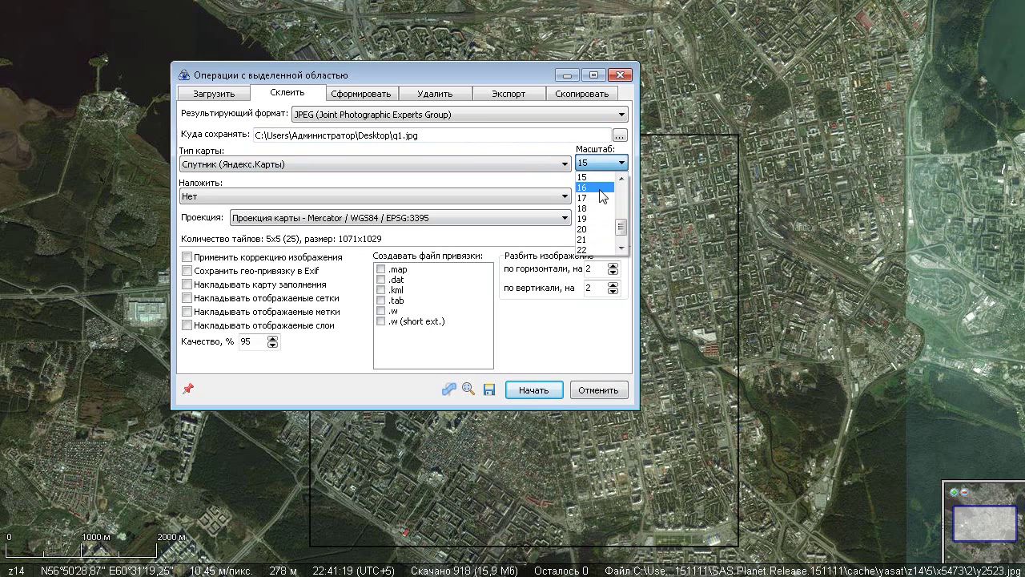
{"action": "left_click", "coordinate": [603, 197]}
{"action": "left_click", "coordinate": [606, 166]}
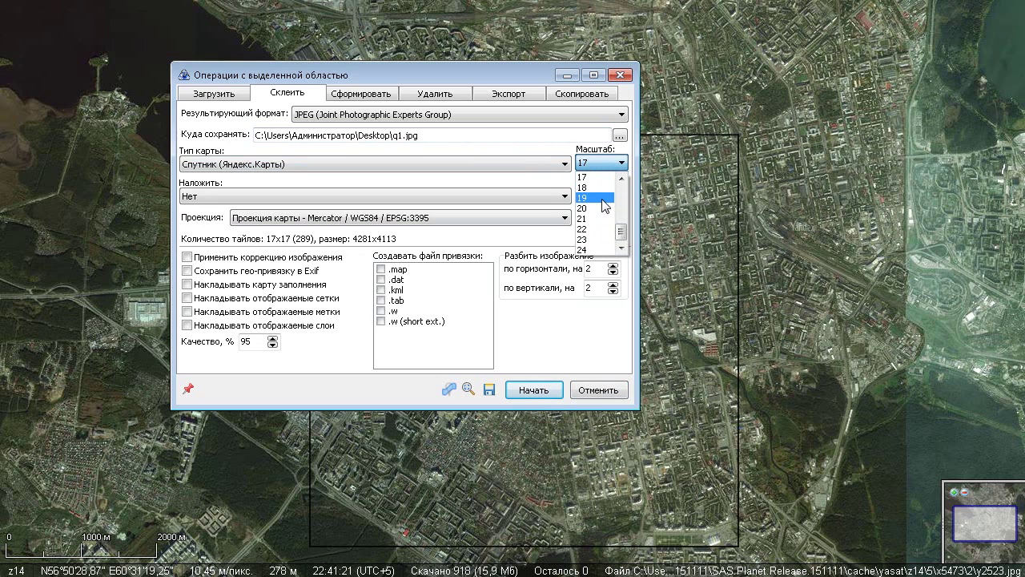
{"action": "left_click", "coordinate": [604, 198]}
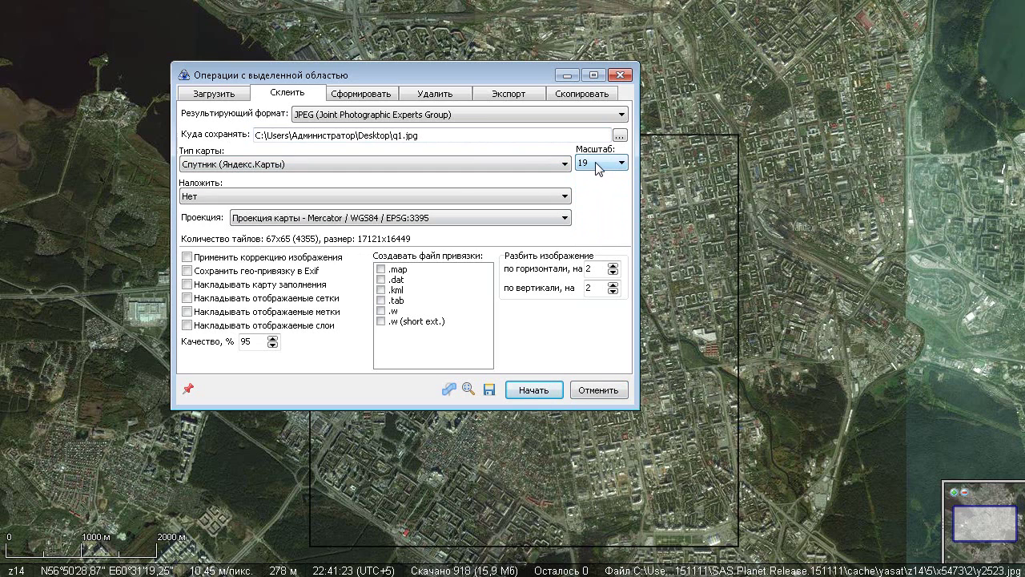
{"action": "key", "text": "Tab"}
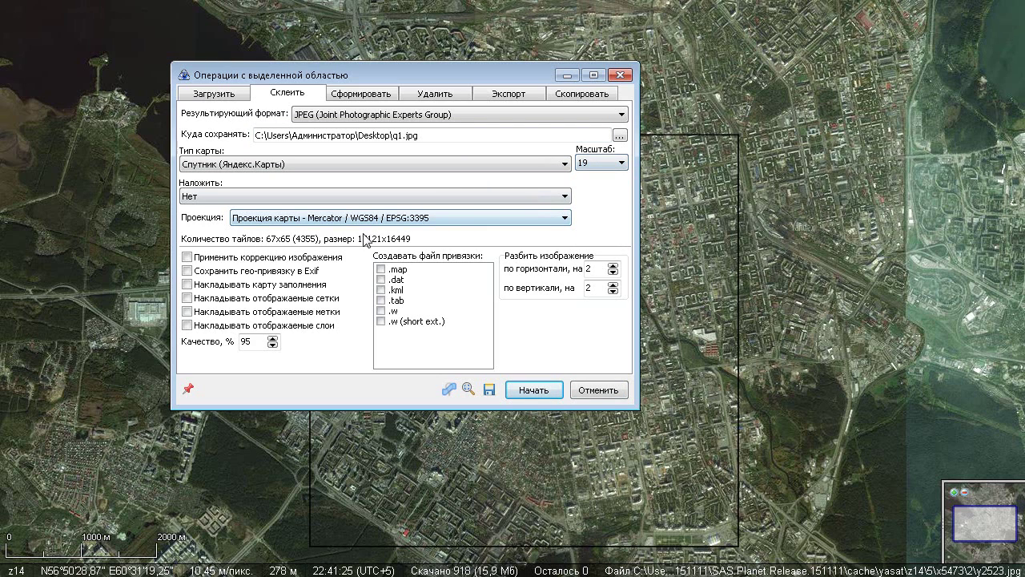
{"action": "left_click", "coordinate": [605, 162]}
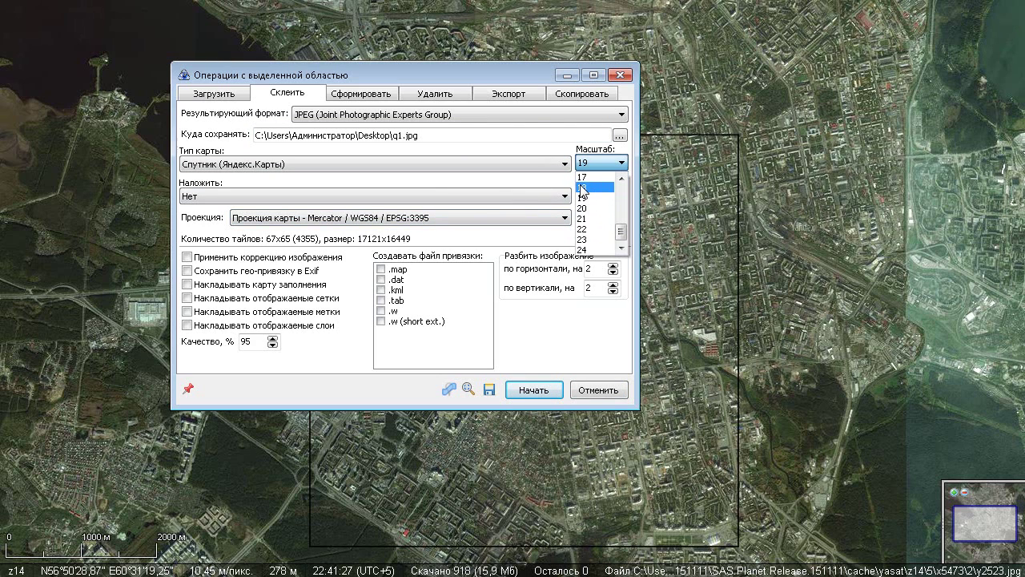
{"action": "left_click", "coordinate": [582, 189]}
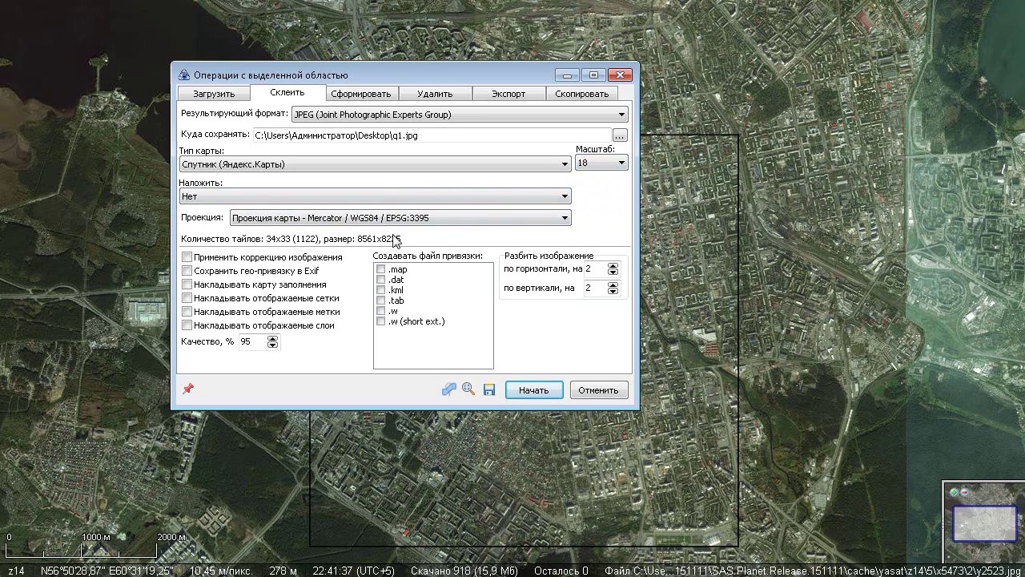
{"action": "left_click", "coordinate": [595, 166]}
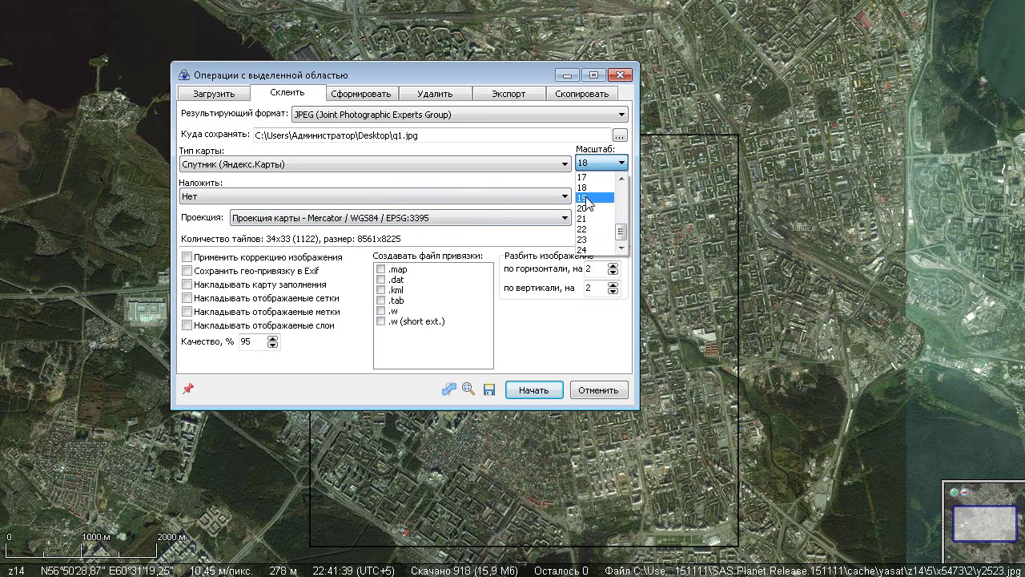
{"action": "left_click", "coordinate": [588, 198]}
Set the stitch scale to 18 with the image split 2 by 2, and start stitching to q1.jpg
{"action": "left_click", "coordinate": [602, 162]}
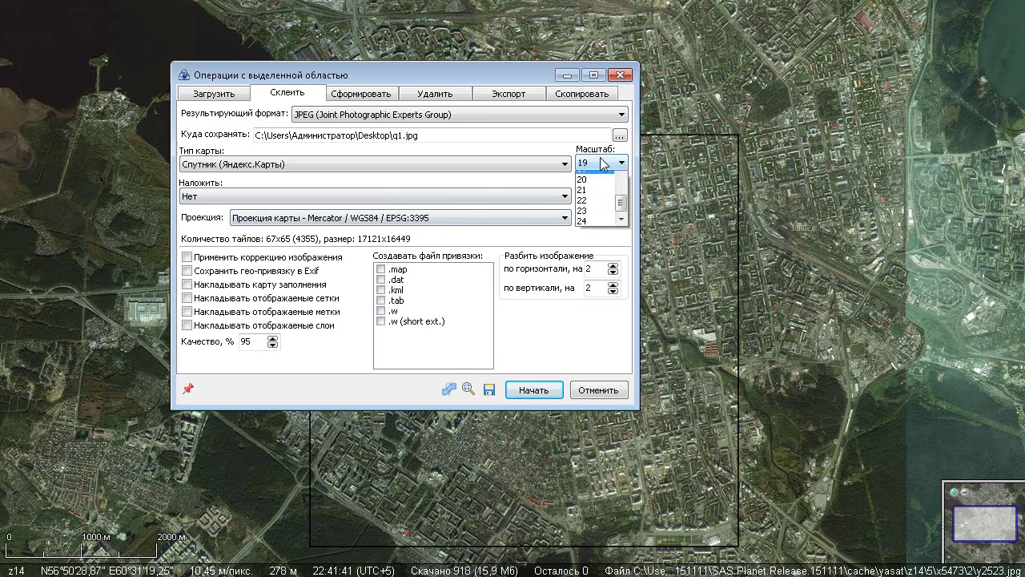
{"action": "left_click", "coordinate": [602, 189]}
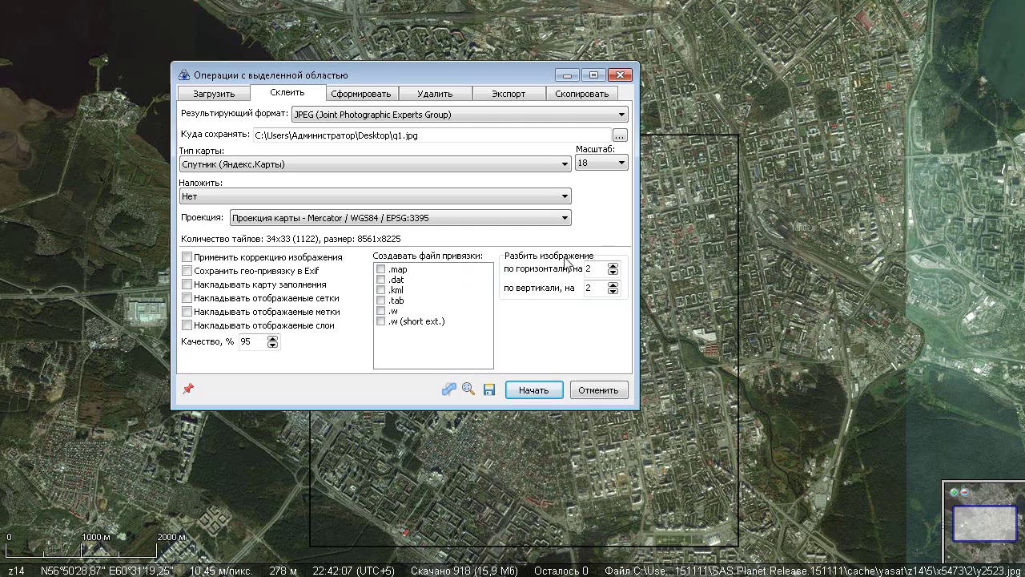
{"action": "left_click", "coordinate": [612, 272]}
{"action": "left_click", "coordinate": [613, 292]}
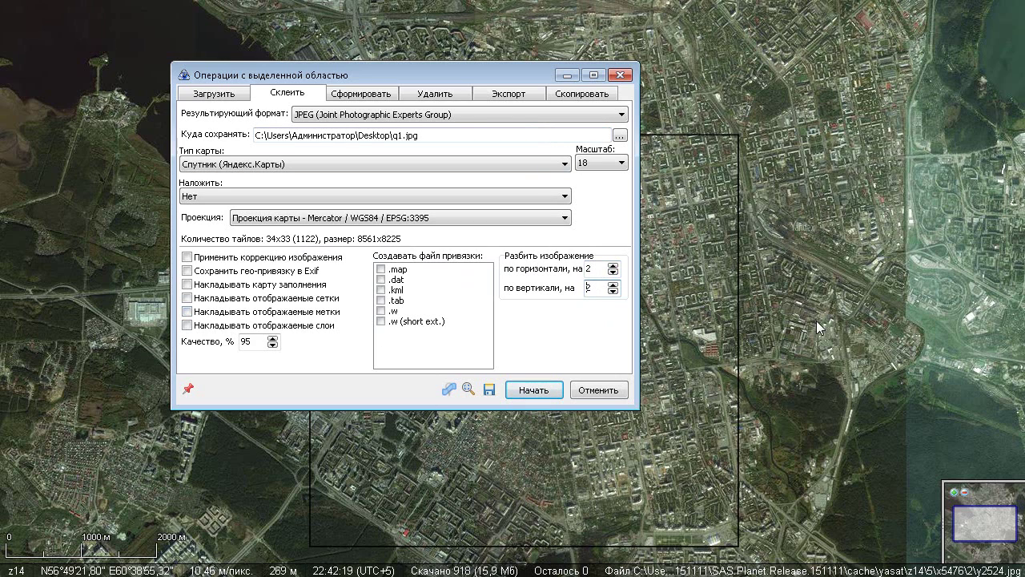
{"action": "left_click", "coordinate": [541, 389]}
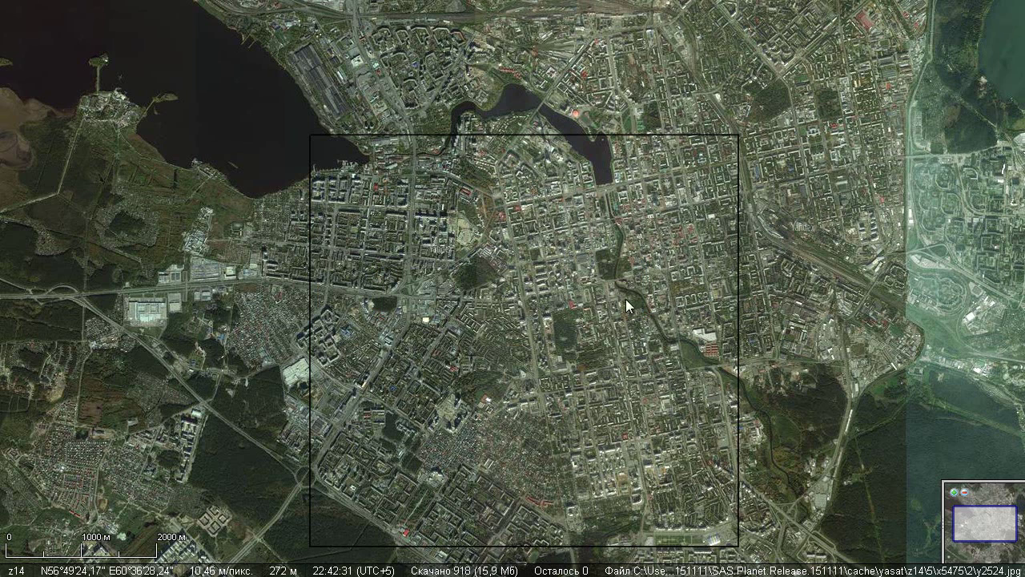
Show the desktop, check the details of the stitched tile q1_1-1.jpg and open it in the photo viewer
{"action": "key", "text": "super"}
{"action": "left_click", "coordinate": [1019, 565]}
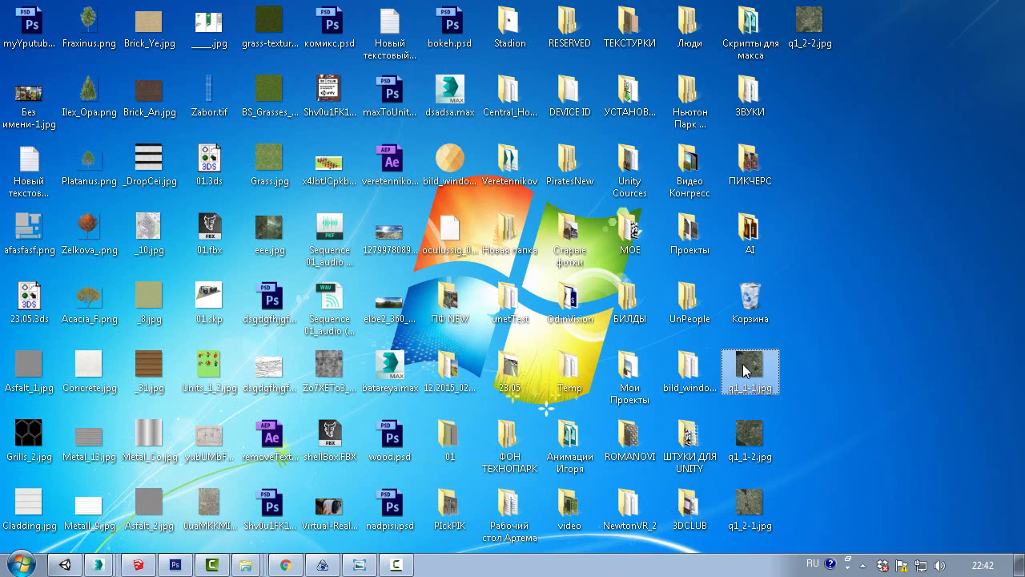
{"action": "mouse_move", "coordinate": [744, 364]}
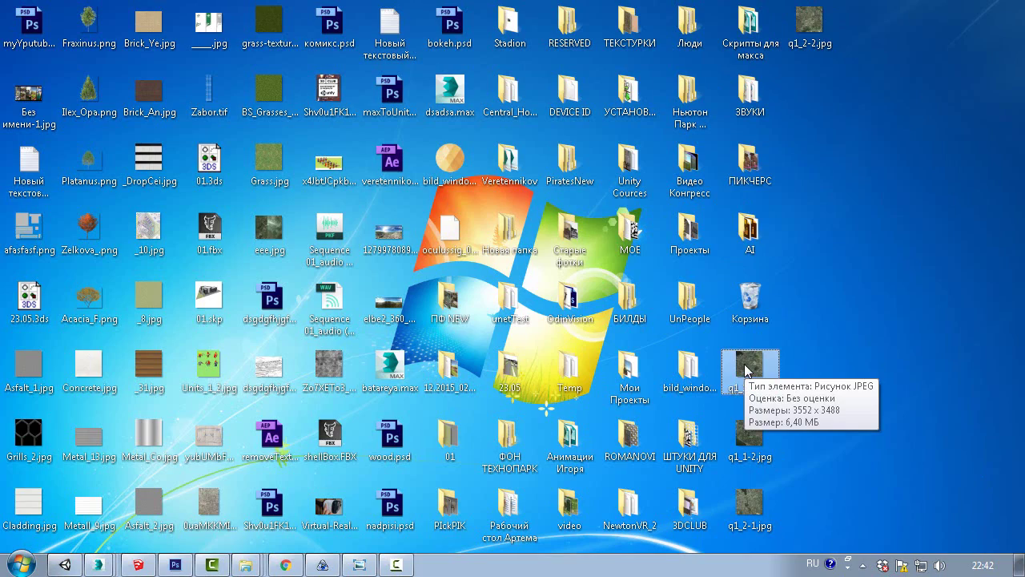
{"action": "double_click", "coordinate": [747, 367]}
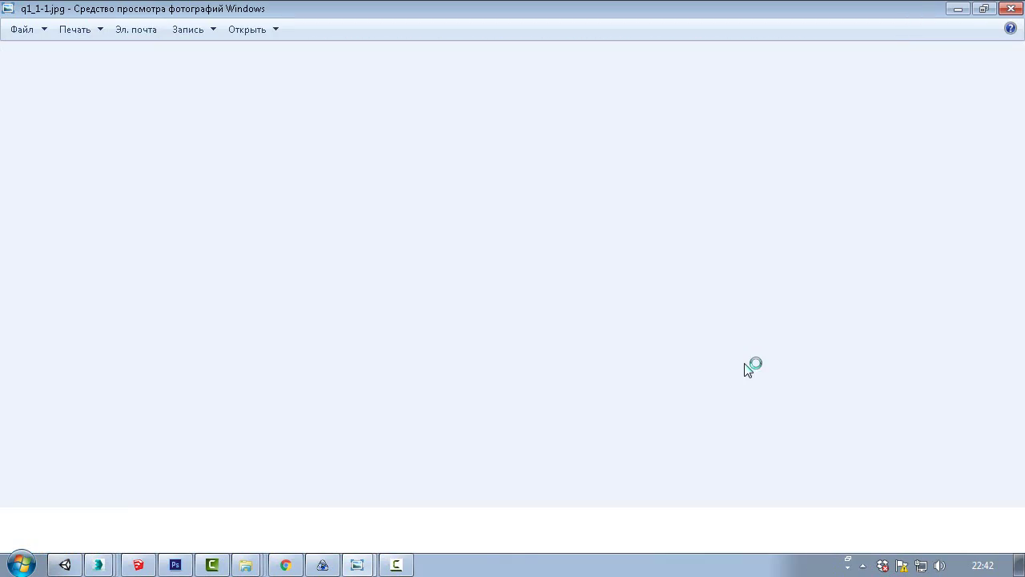
Examine the stitched tile q1_1-1.jpg at different zoom levels, checking the building detail around the stadium
{"action": "scroll", "coordinate": [592, 276], "scroll_direction": "up", "scroll_amount": 6}
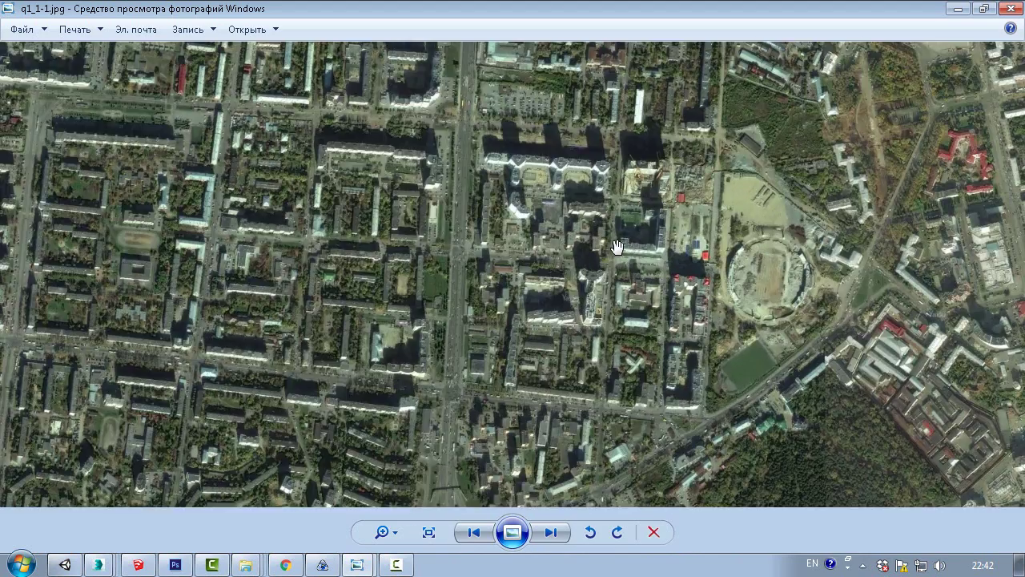
{"action": "scroll", "coordinate": [631, 279], "scroll_direction": "down", "scroll_amount": 3}
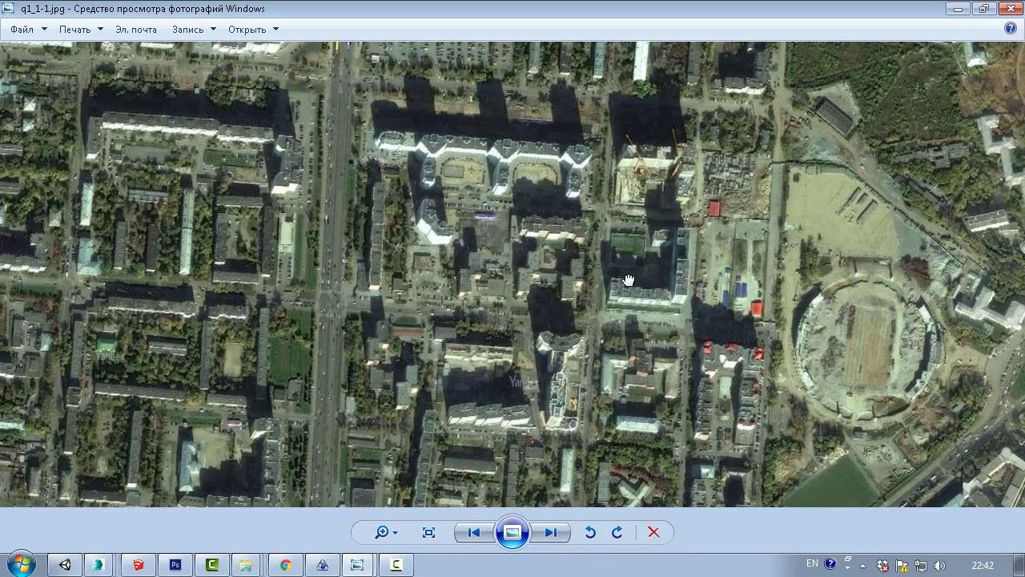
{"action": "scroll", "coordinate": [549, 362], "scroll_direction": "up", "scroll_amount": 1}
{"action": "scroll", "coordinate": [549, 362], "scroll_direction": "up", "scroll_amount": 4}
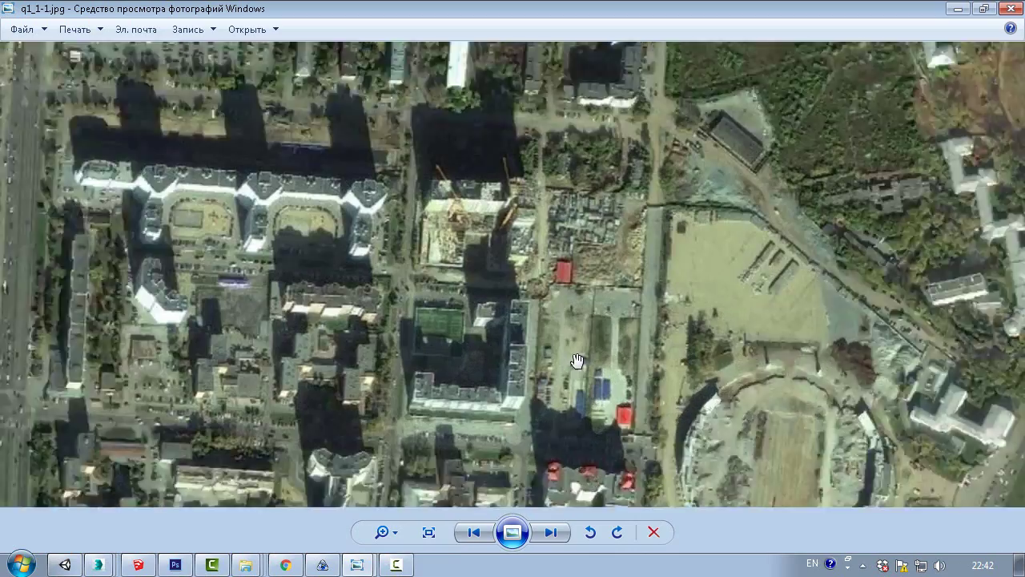
{"action": "scroll", "coordinate": [483, 282], "scroll_direction": "down", "scroll_amount": 1}
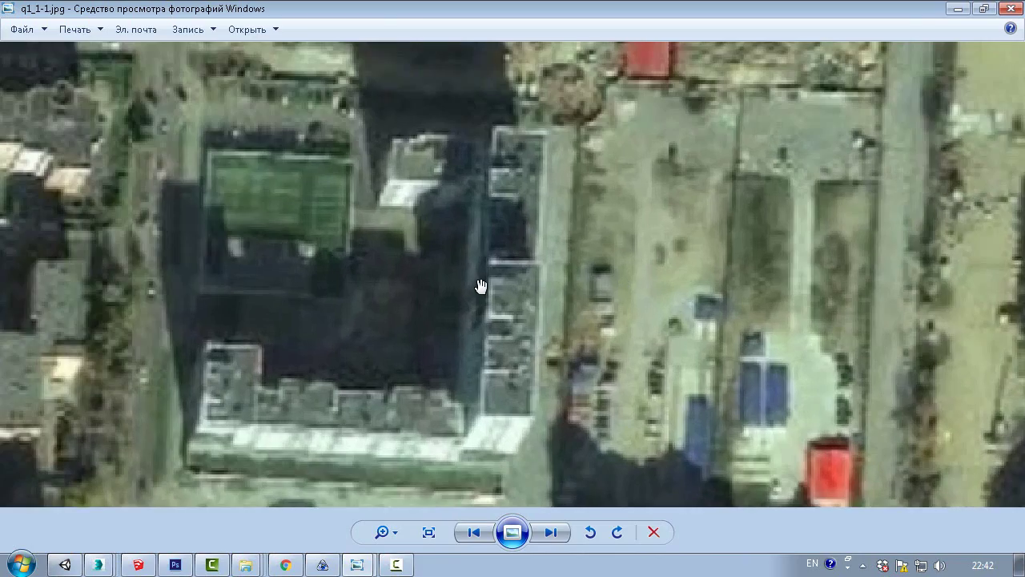
{"action": "scroll", "coordinate": [520, 300], "scroll_direction": "down", "scroll_amount": 1}
{"action": "scroll", "coordinate": [565, 312], "scroll_direction": "down", "scroll_amount": 2}
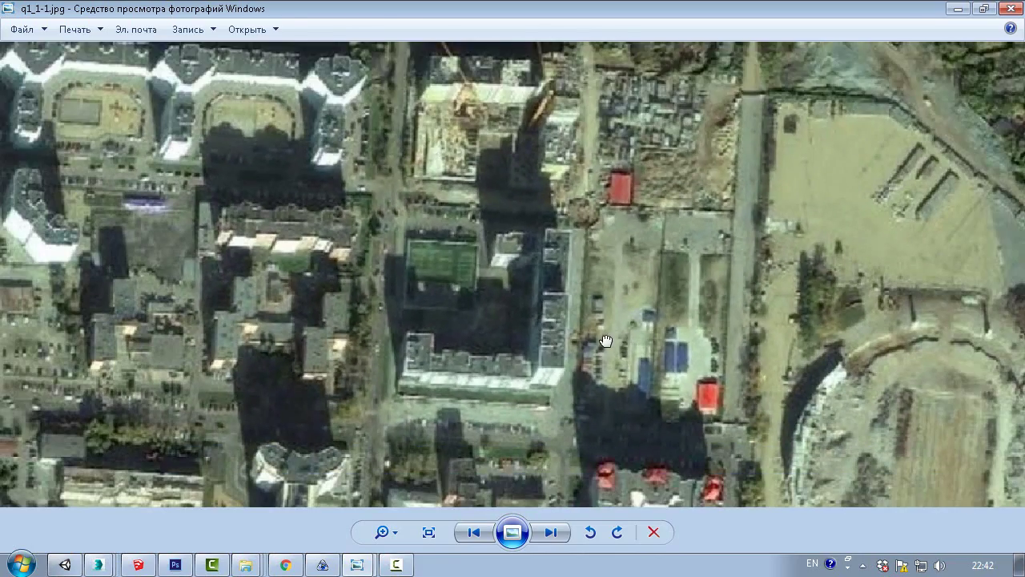
{"action": "left_click_drag", "start_coordinate": [606, 341], "coordinate": [654, 206]}
{"action": "scroll", "coordinate": [565, 277], "scroll_direction": "down", "scroll_amount": 1}
{"action": "scroll", "coordinate": [559, 324], "scroll_direction": "down", "scroll_amount": 1}
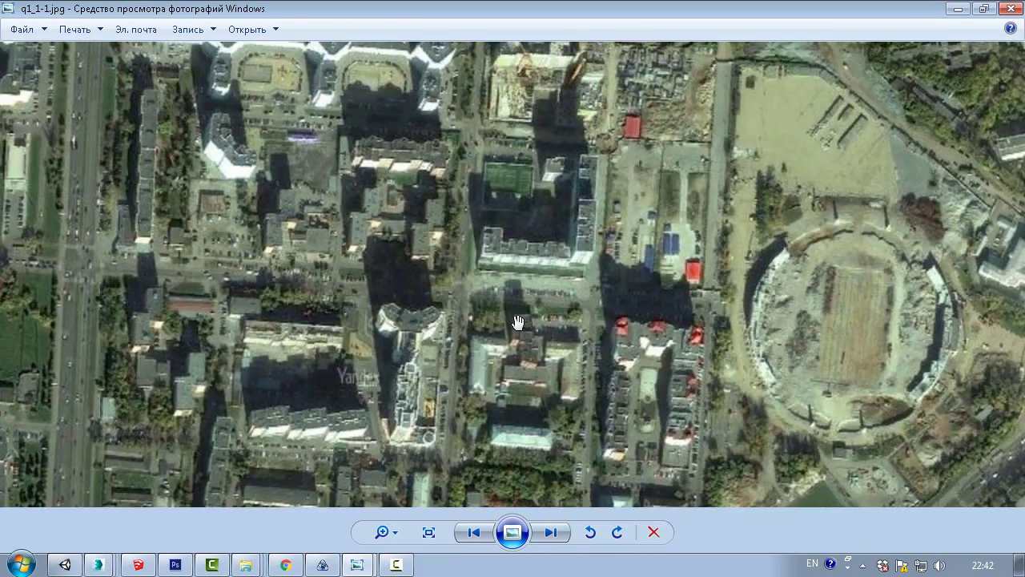
{"action": "scroll", "coordinate": [491, 277], "scroll_direction": "down", "scroll_amount": 1}
{"action": "scroll", "coordinate": [430, 221], "scroll_direction": "down", "scroll_amount": 1}
{"action": "scroll", "coordinate": [545, 250], "scroll_direction": "down", "scroll_amount": 1}
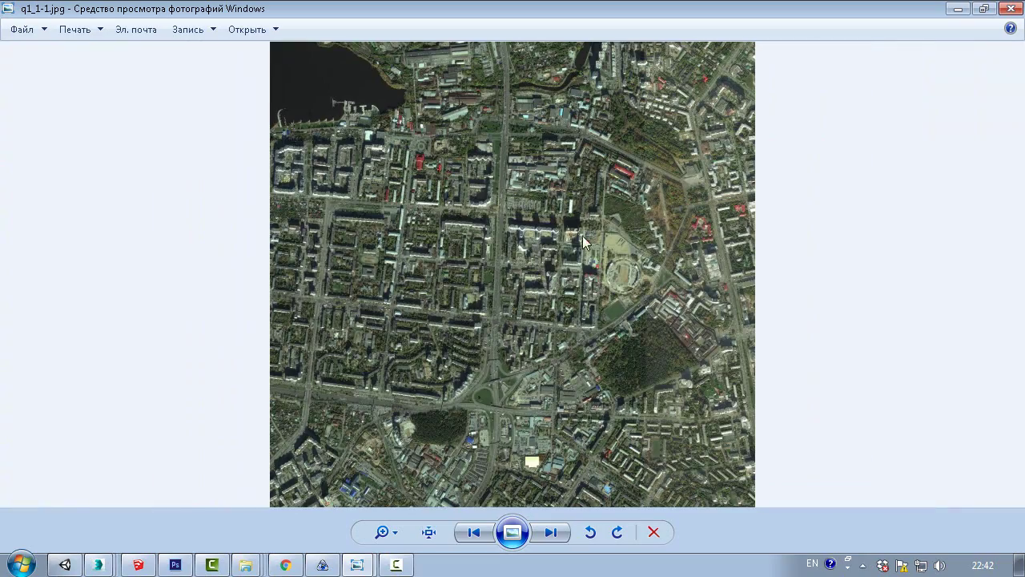
Leave the photo viewer for the desktop and switch to the untitled 3ds Max scene
{"action": "left_click", "coordinate": [1019, 565]}
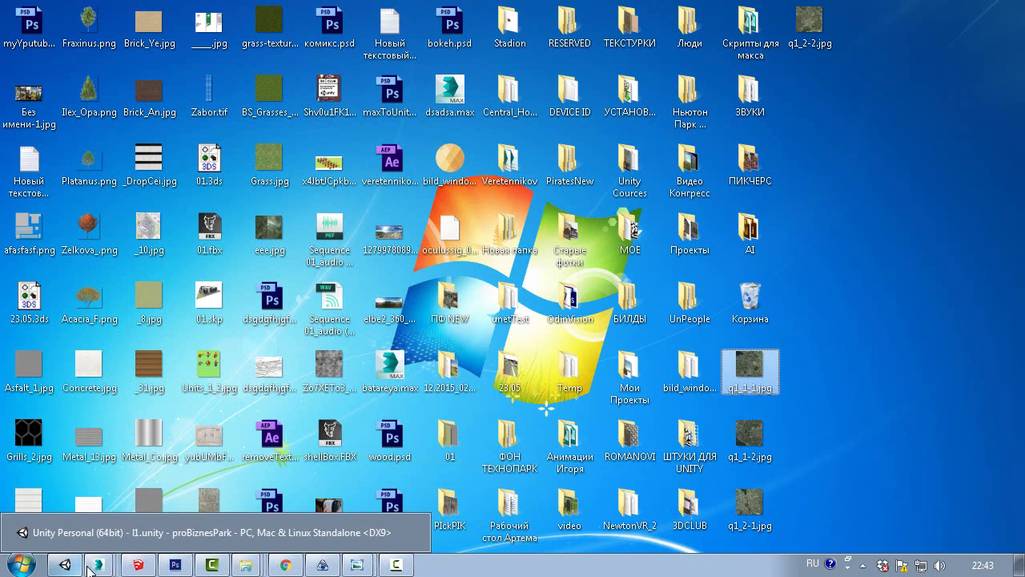
{"action": "mouse_move", "coordinate": [101, 567]}
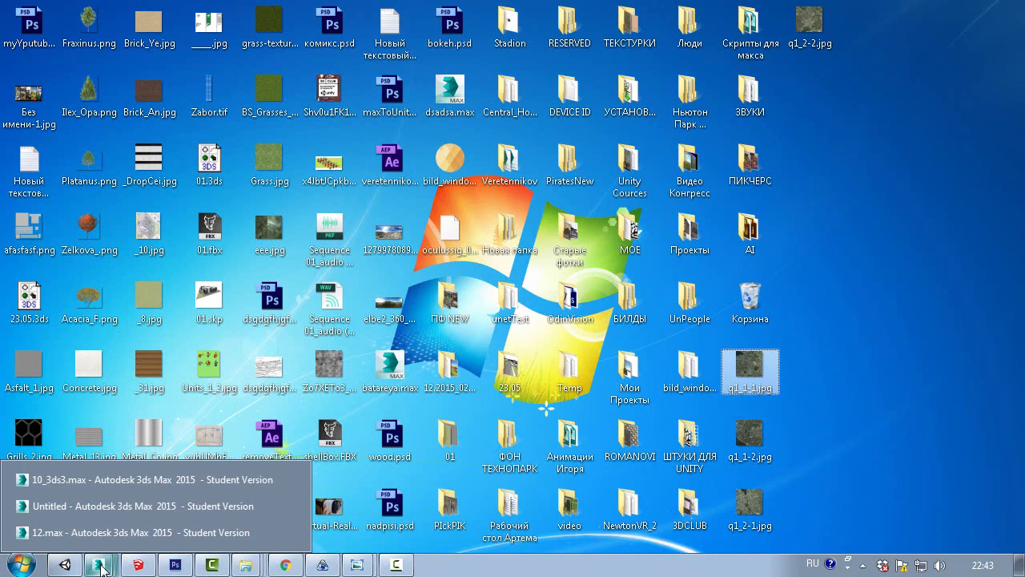
{"action": "left_click", "coordinate": [81, 509]}
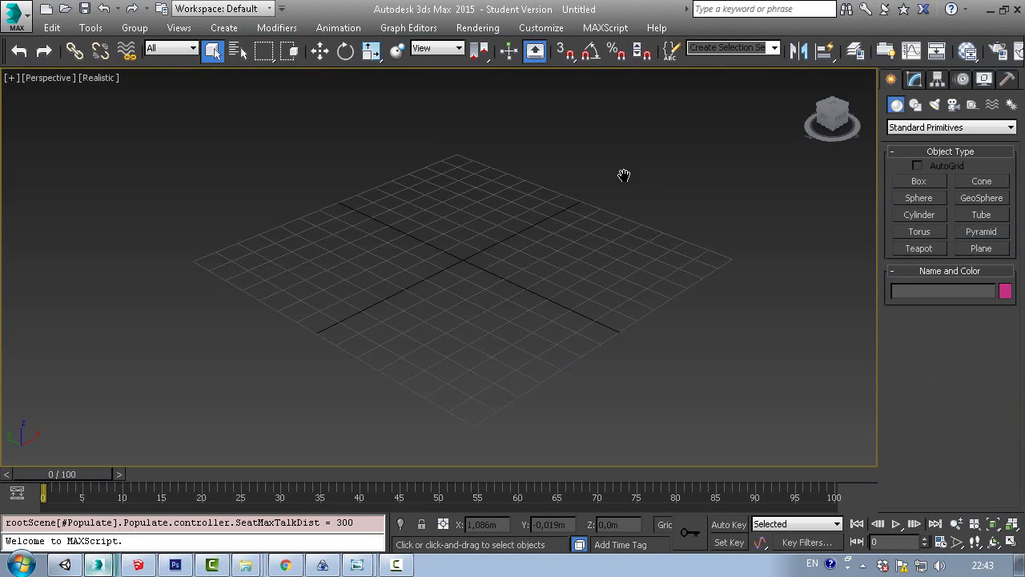
Create a plane about 0.995 m long and 1.059 m wide over the grid, and shift it away from the origin
{"action": "left_click", "coordinate": [981, 248]}
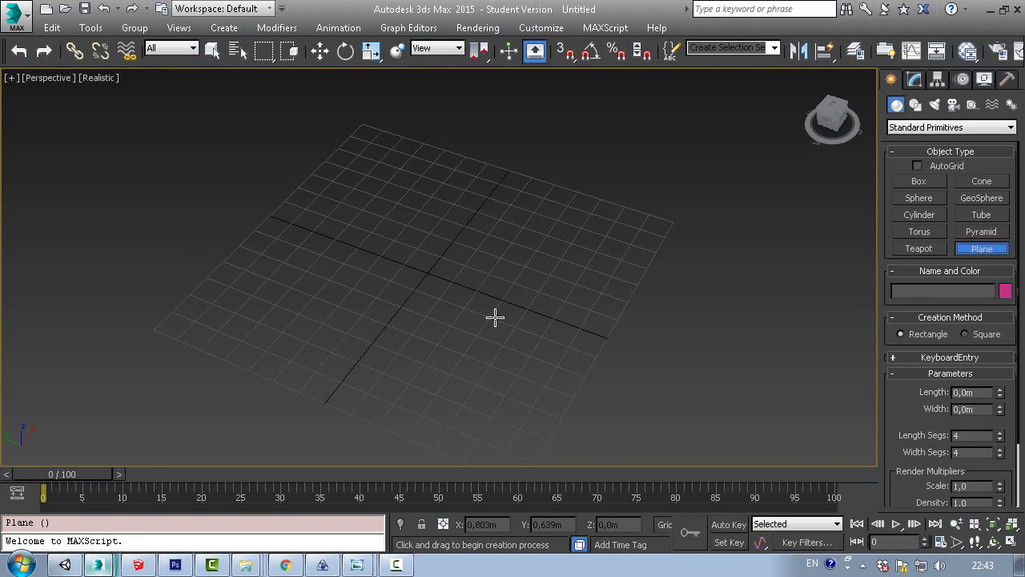
{"action": "left_click_drag", "start_coordinate": [376, 110], "coordinate": [485, 356]}
{"action": "scroll", "coordinate": [479, 277], "scroll_direction": "down", "scroll_amount": 5}
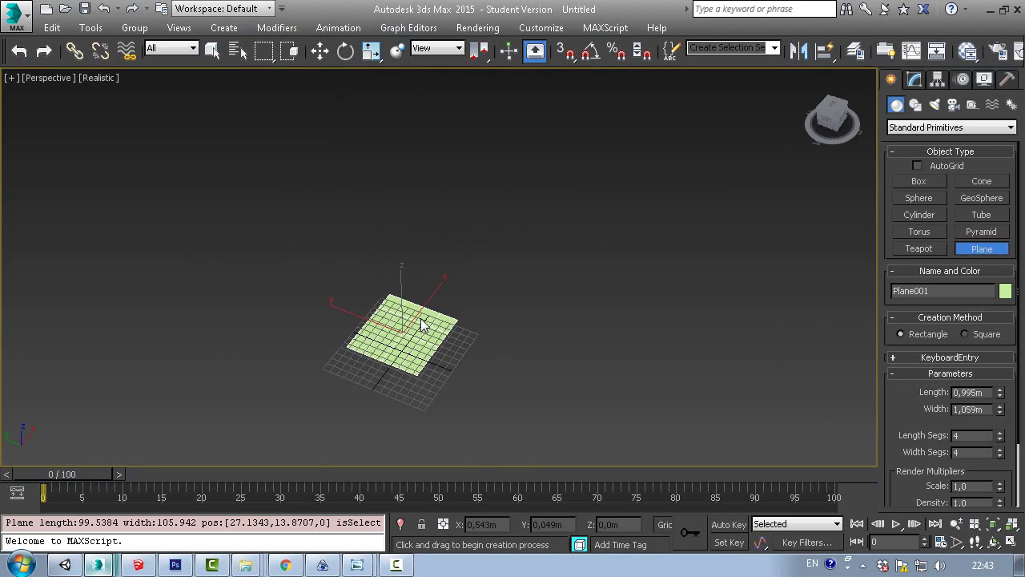
{"action": "key", "text": "w"}
{"action": "mouse_move", "coordinate": [421, 325]}
{"action": "left_mouse_down"}
{"action": "mouse_move", "coordinate": [405, 317]}
{"action": "mouse_move", "coordinate": [421, 222]}
{"action": "mouse_move", "coordinate": [416, 189]}
{"action": "left_mouse_up"}
{"action": "scroll", "coordinate": [443, 168], "scroll_direction": "up", "scroll_amount": 5}
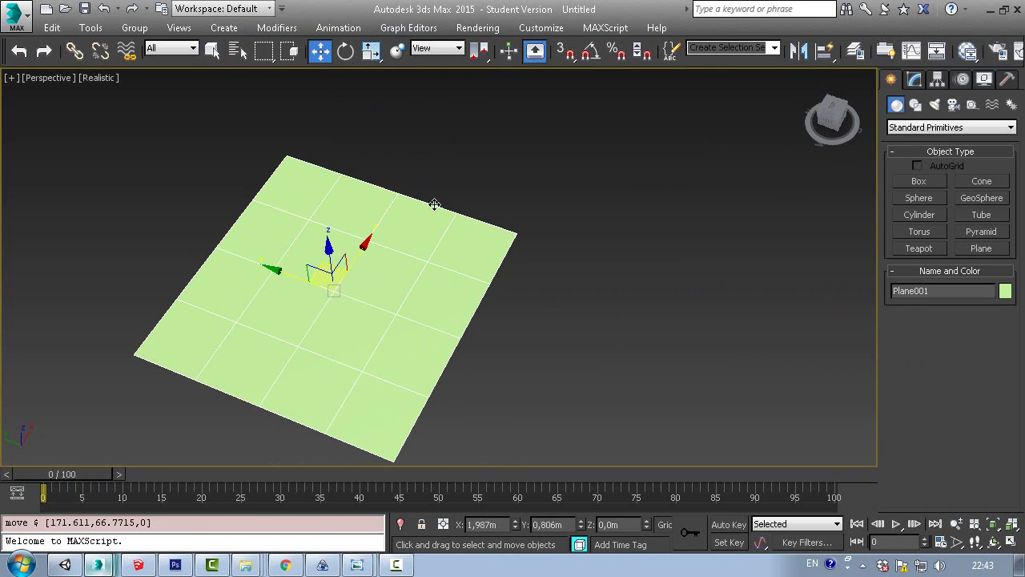
Set both the length and width segments of the plane to 1
{"action": "left_click", "coordinate": [914, 80]}
{"action": "right_click", "coordinate": [1001, 383]}
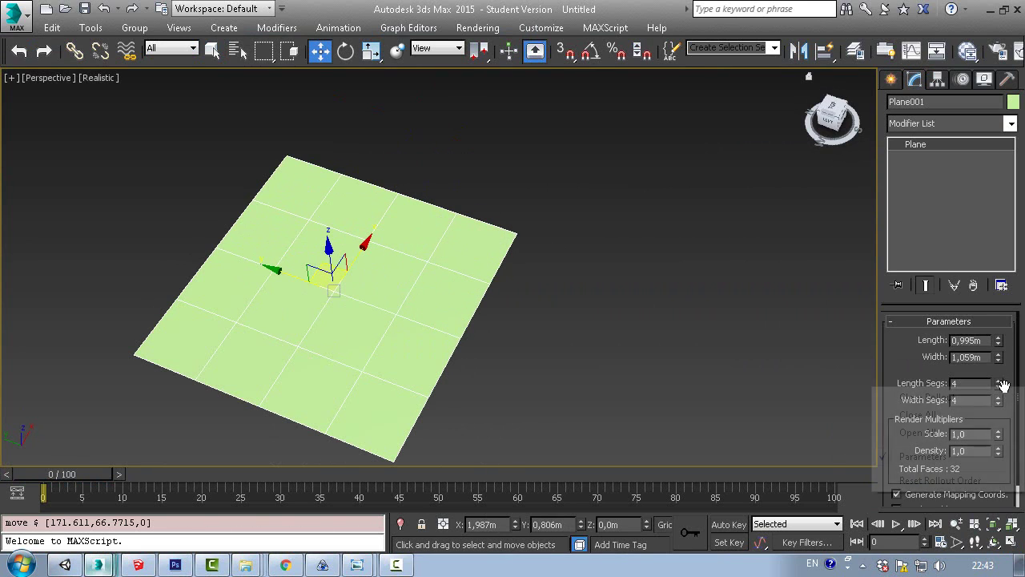
{"action": "key", "text": "Escape"}
{"action": "right_click", "coordinate": [998, 383]}
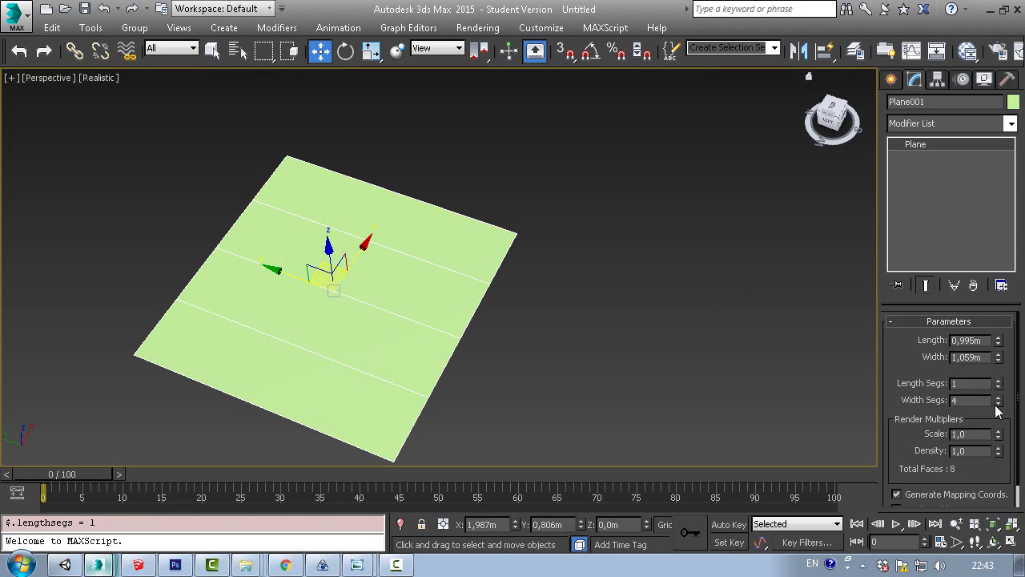
{"action": "right_click", "coordinate": [998, 400]}
{"action": "middle_click", "coordinate": [550, 335]}
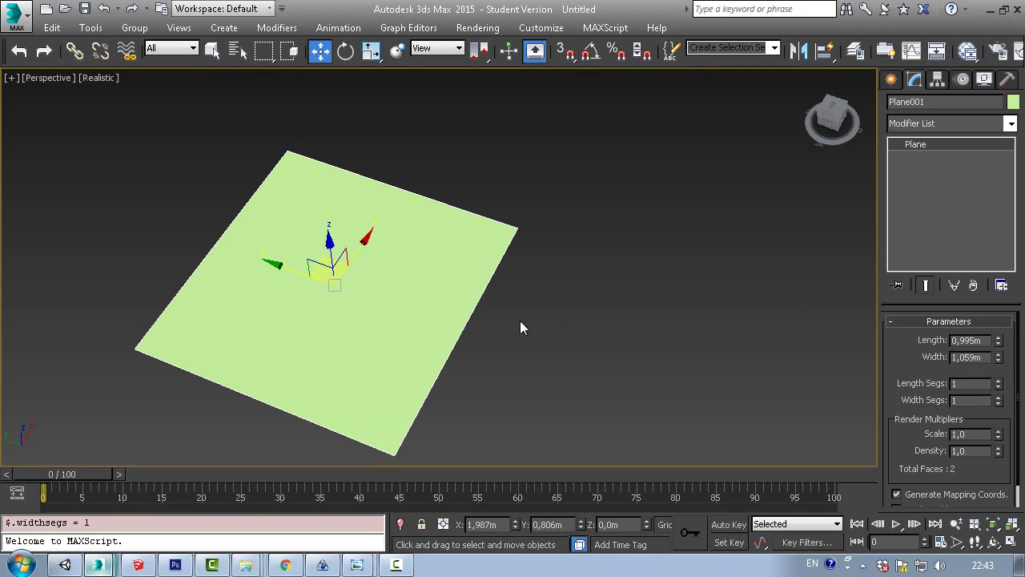
Dock the 3ds Max window to half the screen beside the desktop files, and check the pixel dimensions of q1_1-1.jpg
{"action": "left_click", "coordinate": [980, 343]}
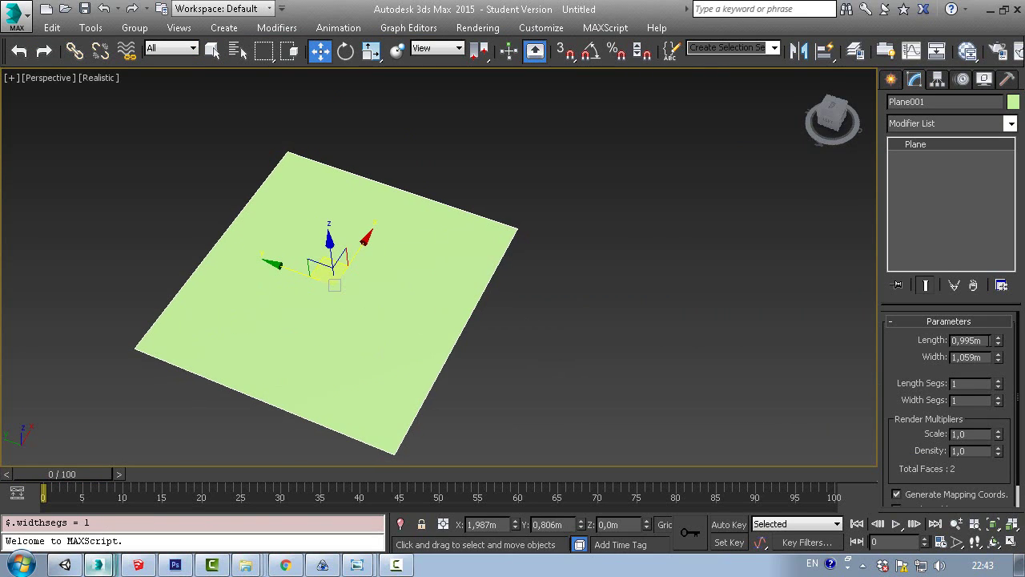
{"action": "left_click", "coordinate": [1003, 9]}
{"action": "left_click_drag", "start_coordinate": [610, 11], "coordinate": [8, 167]}
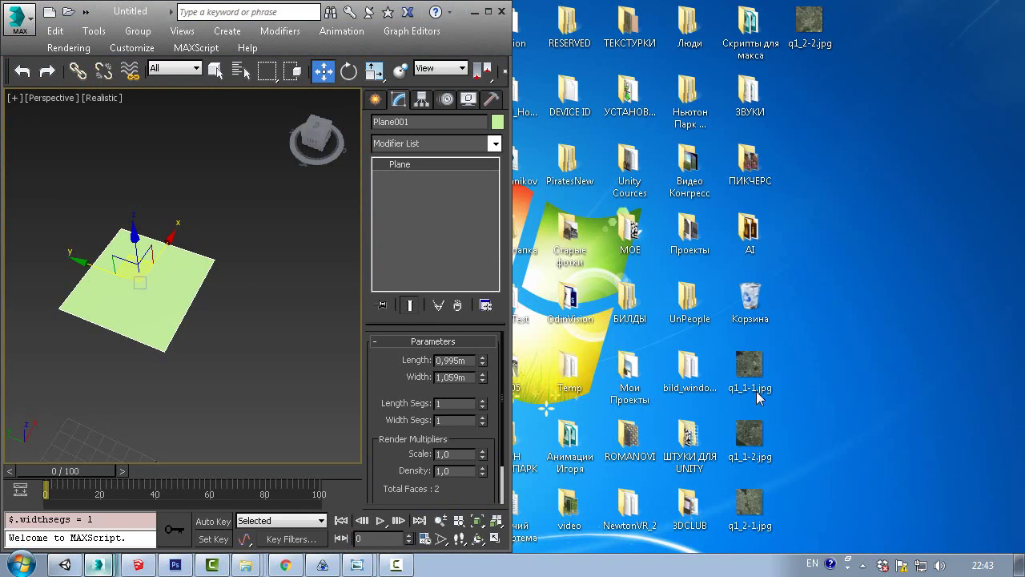
{"action": "left_click", "coordinate": [749, 378]}
{"action": "left_click", "coordinate": [749, 370]}
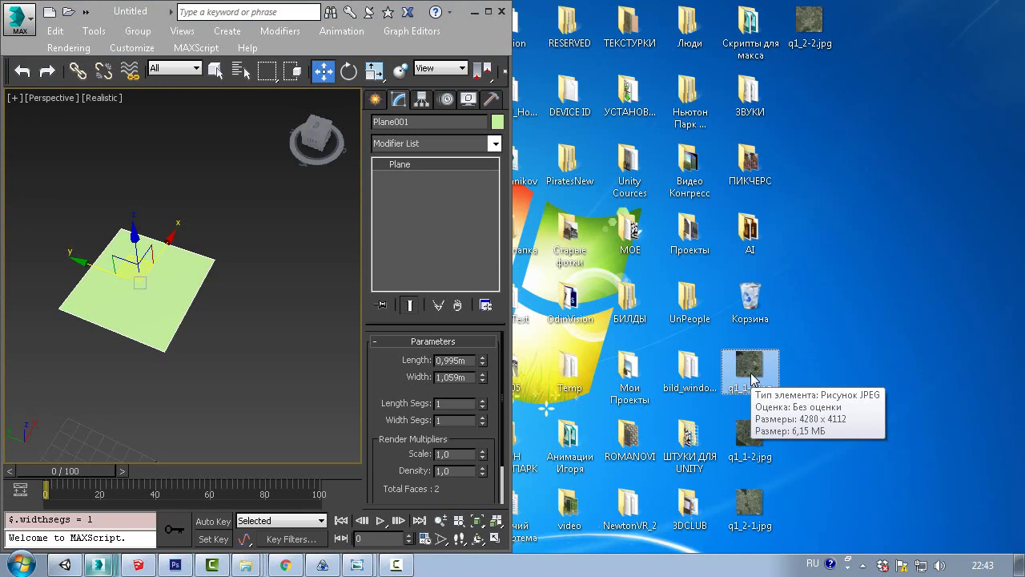
Match the plane to the tile's pixel dimensions by setting its width to 4280 m and its length to 4112 m
{"action": "left_click", "coordinate": [461, 377]}
{"action": "double_click", "coordinate": [460, 377]}
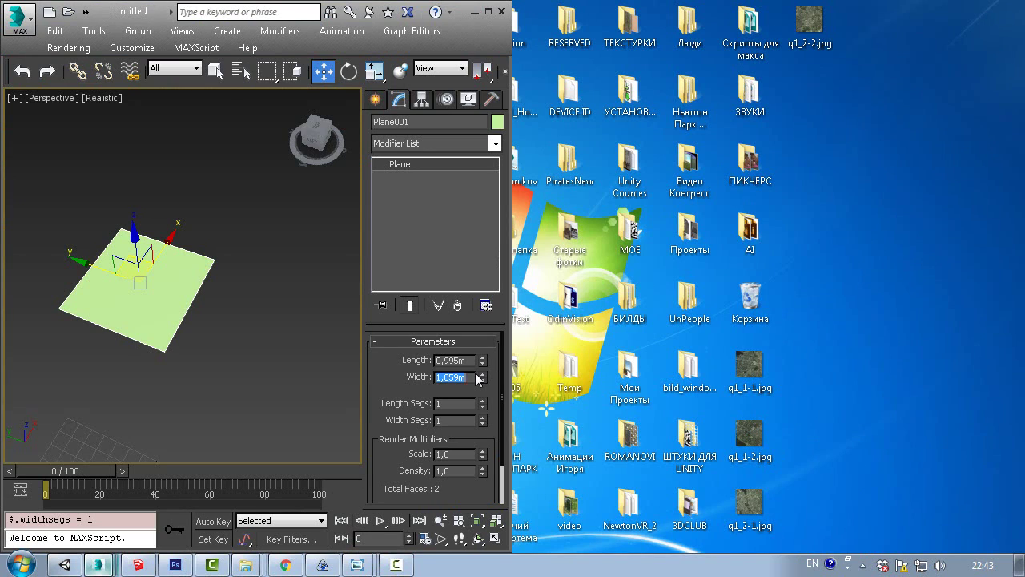
{"action": "type", "text": "428000"}
{"action": "key", "text": "Return"}
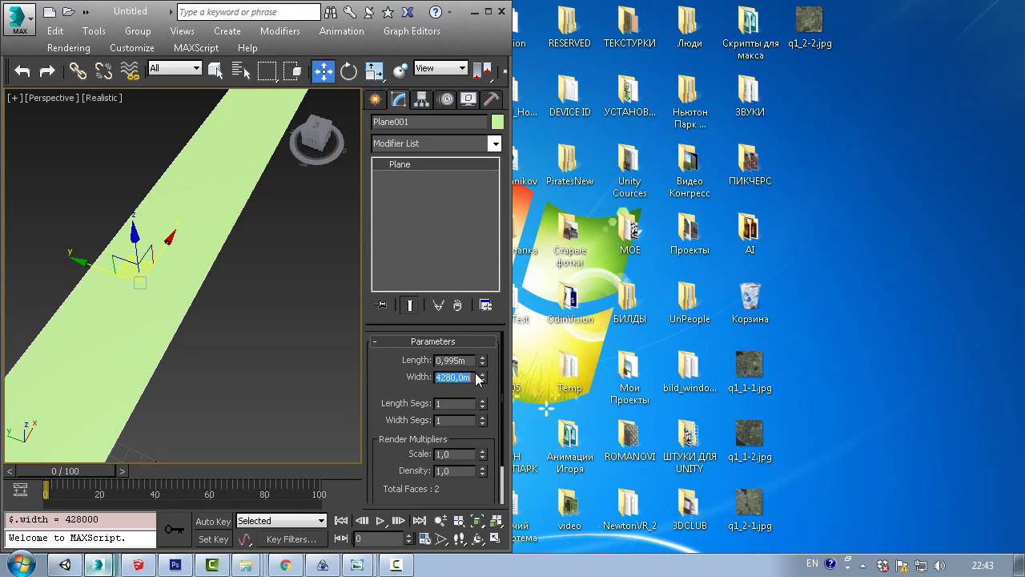
{"action": "left_click", "coordinate": [725, 377]}
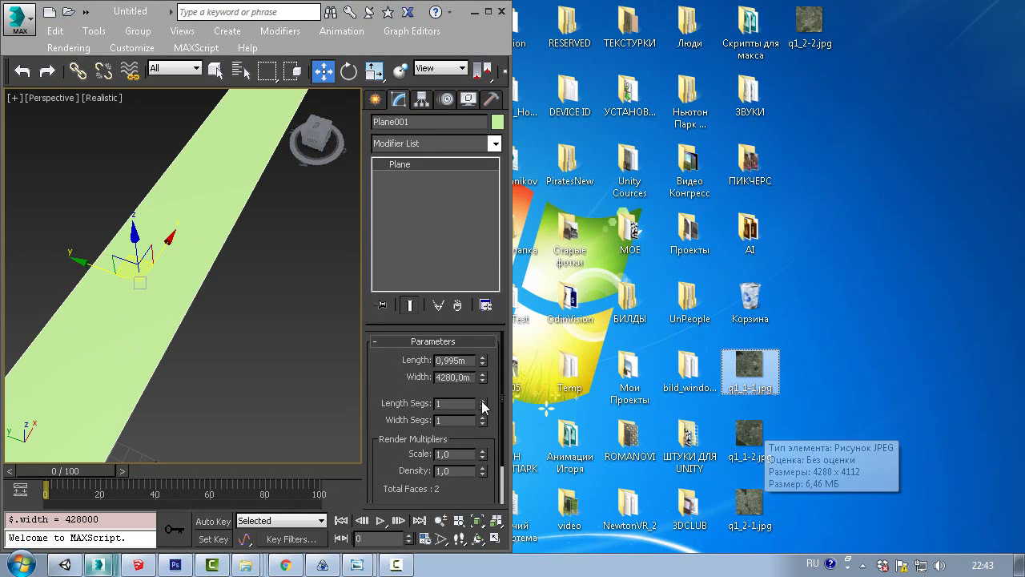
{"action": "left_click", "coordinate": [435, 360]}
{"action": "double_click", "coordinate": [451, 360]}
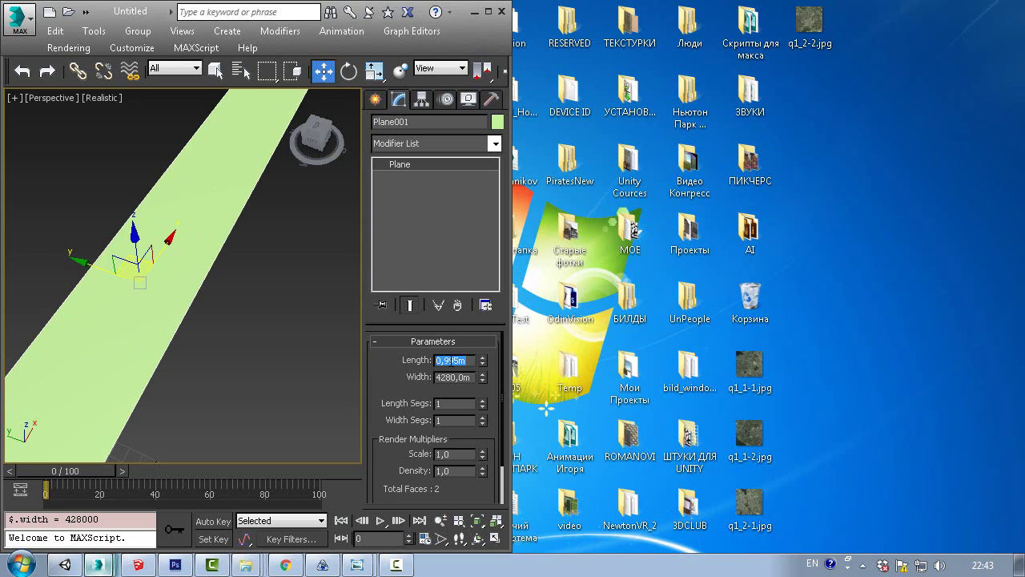
{"action": "type", "text": "4112"}
{"action": "key", "text": "Return"}
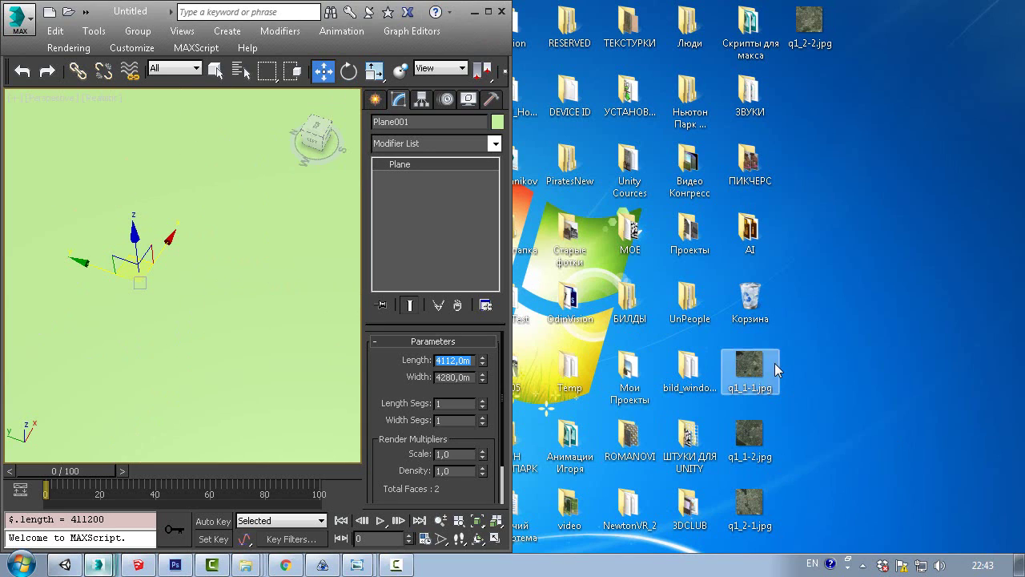
Apply q1_1-1.jpg from the desktop as the texture of the plane and check how the imagery looks on it
{"action": "left_click_drag", "start_coordinate": [760, 374], "coordinate": [167, 252]}
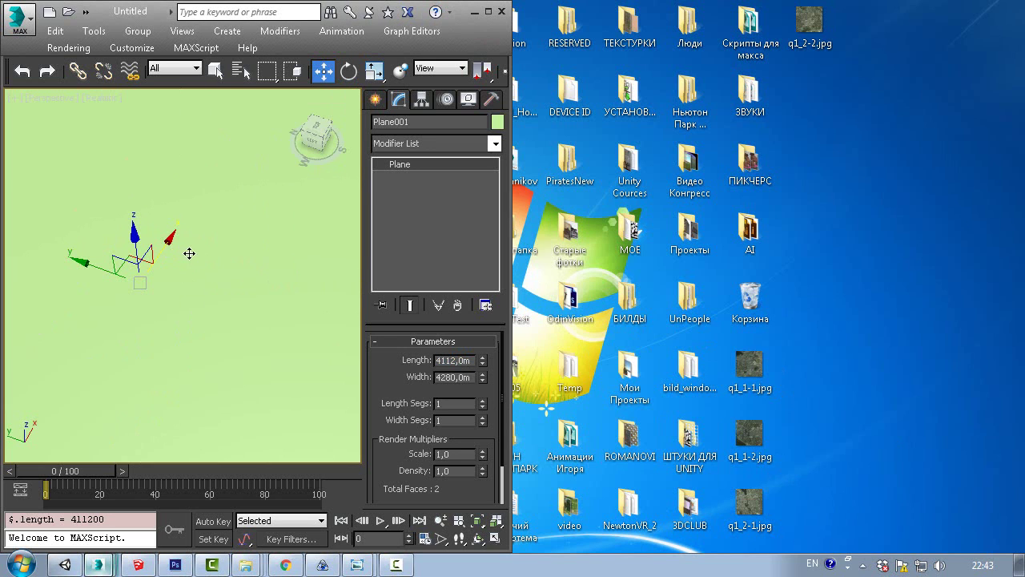
{"action": "scroll", "coordinate": [166, 240], "scroll_direction": "down", "scroll_amount": 10}
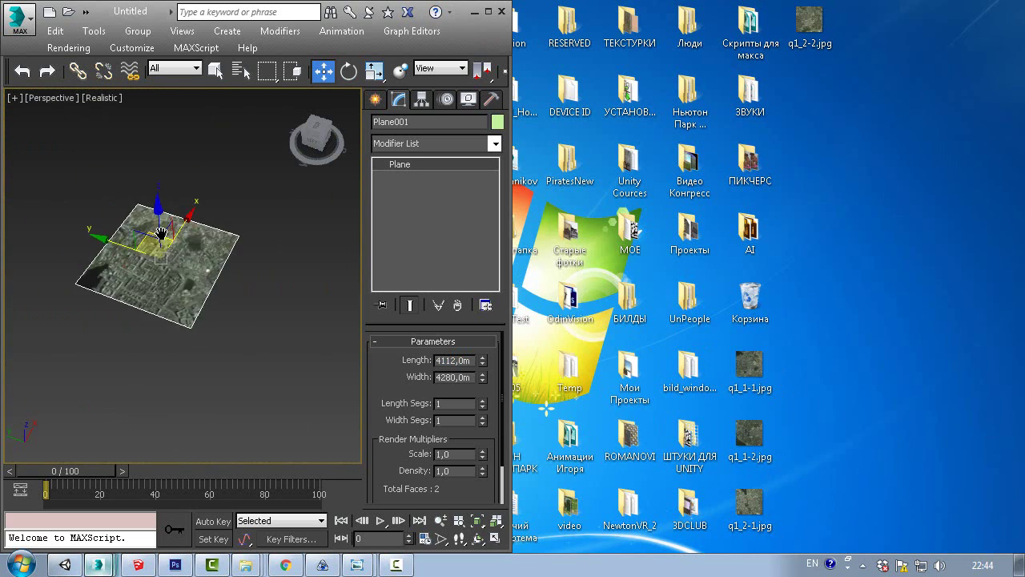
{"action": "scroll", "coordinate": [166, 240], "scroll_direction": "up", "scroll_amount": 4}
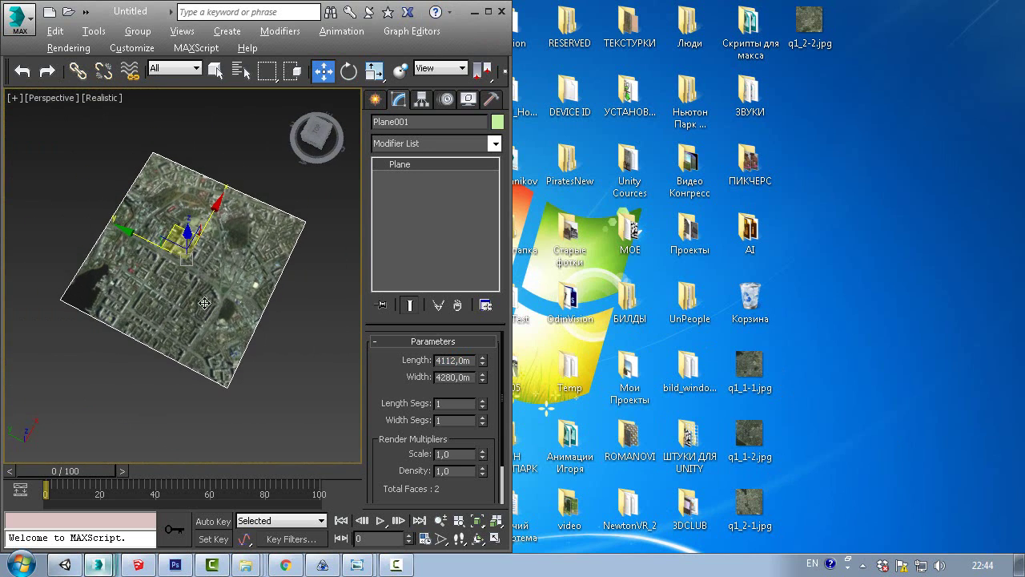
{"action": "left_click_drag", "start_coordinate": [482, 363], "coordinate": [422, 314]}
{"action": "right_click", "coordinate": [422, 314]}
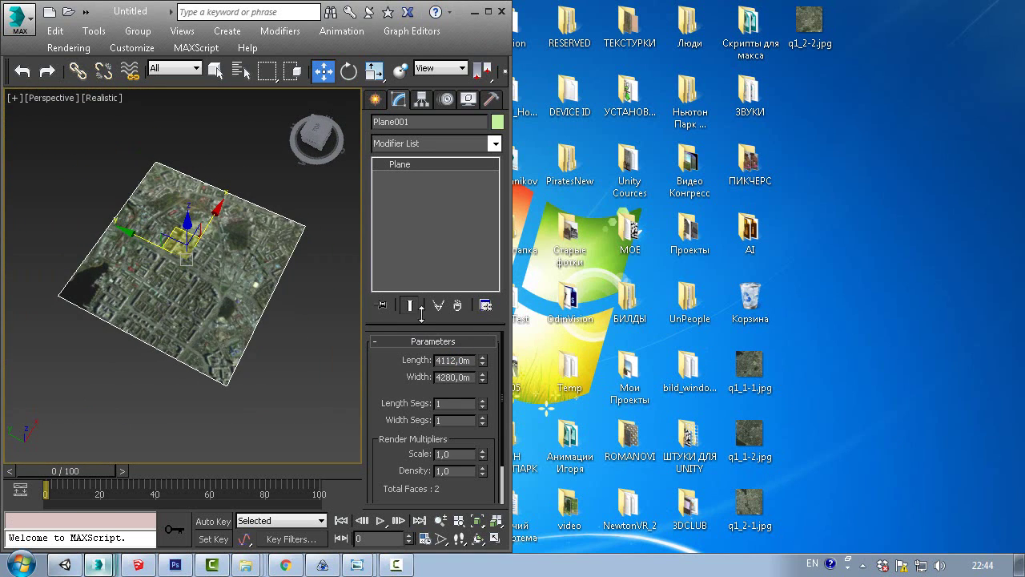
{"action": "mouse_move", "coordinate": [210, 245]}
{"action": "left_mouse_down", "text": "alt"}
{"action": "mouse_move", "coordinate": [164, 239]}
{"action": "mouse_move", "coordinate": [267, 226]}
{"action": "mouse_move", "coordinate": [224, 272]}
{"action": "mouse_move", "coordinate": [202, 252]}
{"action": "left_mouse_up", "text": "alt"}
{"action": "scroll", "coordinate": [202, 252], "scroll_direction": "up", "scroll_amount": 4}
{"action": "scroll", "coordinate": [202, 253], "scroll_direction": "down", "scroll_amount": 5}
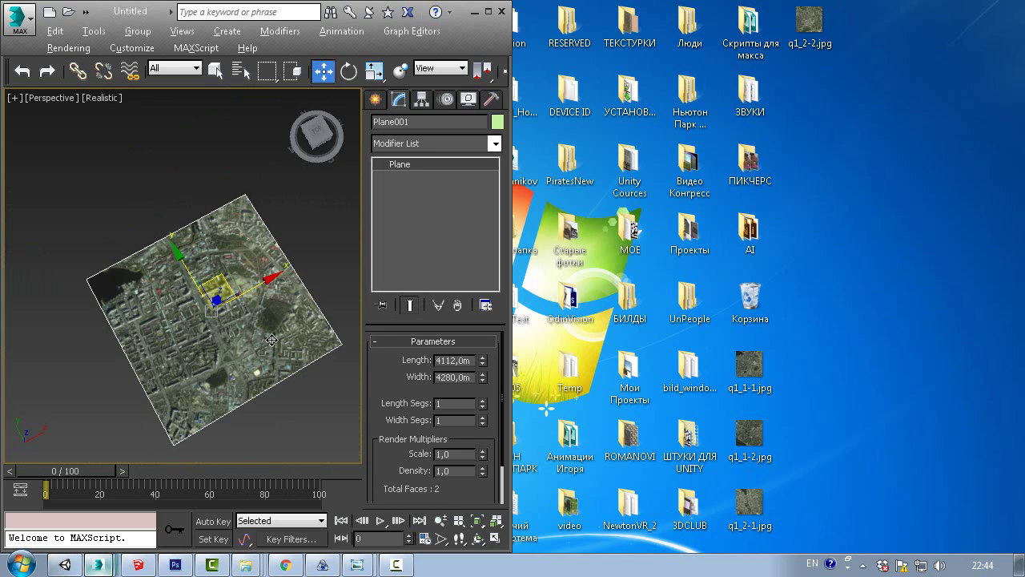
{"action": "left_click_drag", "start_coordinate": [269, 341], "coordinate": [233, 274]}
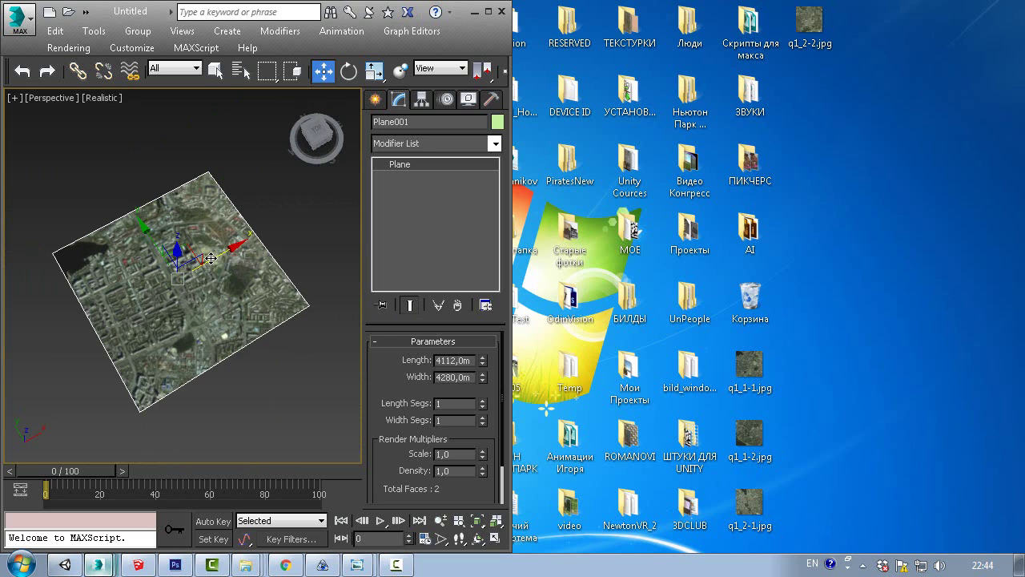
Clone the textured plane about 4703 m along the X axis, leaving a gap between the two, and select the copy
{"action": "mouse_move", "coordinate": [211, 257]}
{"action": "left_mouse_down", "text": "shift"}
{"action": "mouse_move", "coordinate": [316, 172]}
{"action": "mouse_move", "coordinate": [340, 177]}
{"action": "left_mouse_up", "text": "shift"}
{"action": "left_click", "coordinate": [258, 352]}
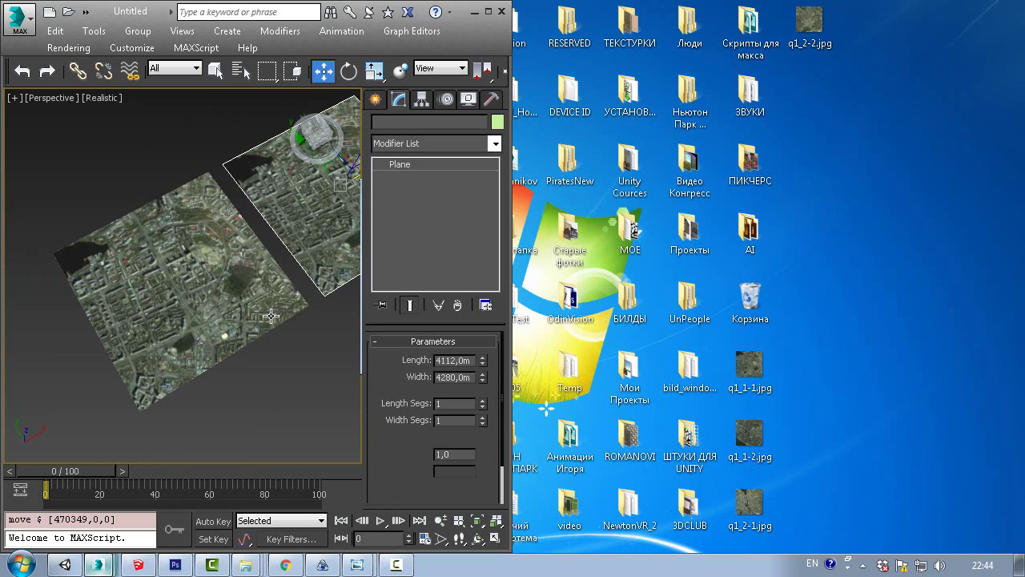
{"action": "left_click", "coordinate": [254, 210]}
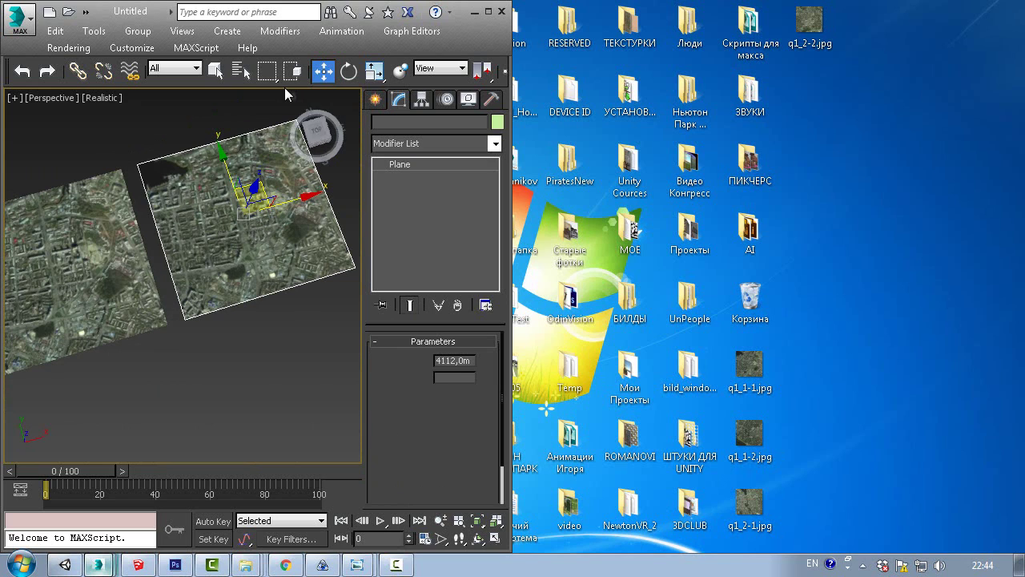
Maximize the 3ds Max window and turn on 3D snapping to vertices with axis constraints enabled
{"action": "left_click", "coordinate": [489, 13]}
{"action": "scroll", "coordinate": [591, 197], "scroll_direction": "down", "scroll_amount": 4}
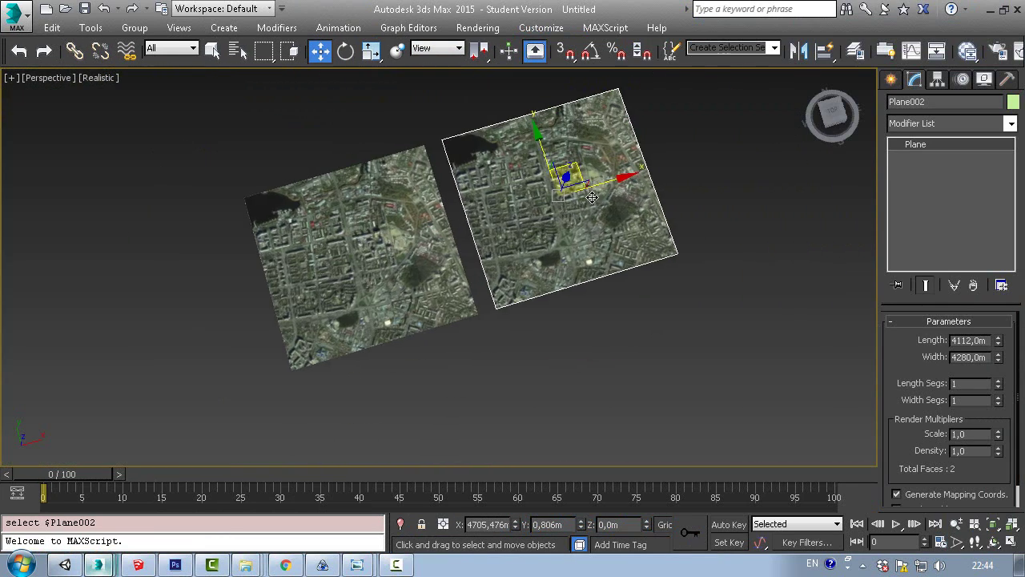
{"action": "scroll", "coordinate": [629, 69], "scroll_direction": "up", "scroll_amount": 3}
{"action": "left_click", "coordinate": [568, 53]}
{"action": "right_click", "coordinate": [568, 53]}
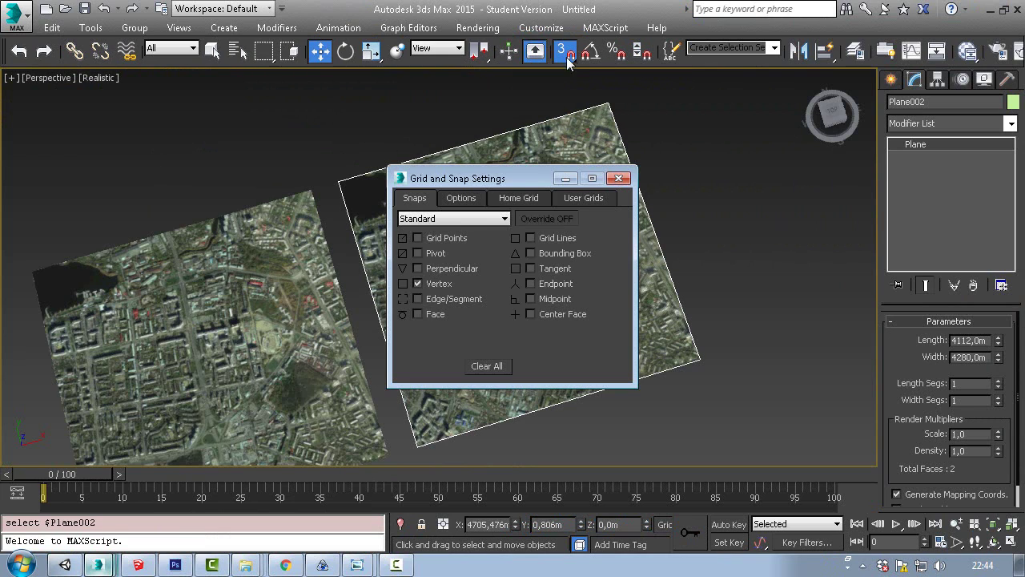
{"action": "left_click", "coordinate": [462, 199]}
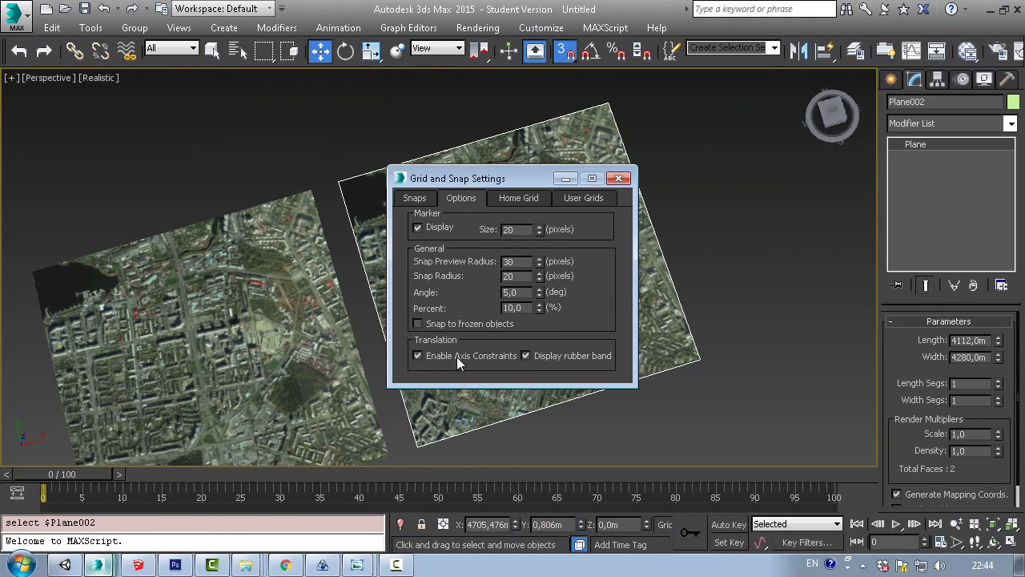
{"action": "left_click", "coordinate": [457, 357]}
{"action": "left_click", "coordinate": [618, 178]}
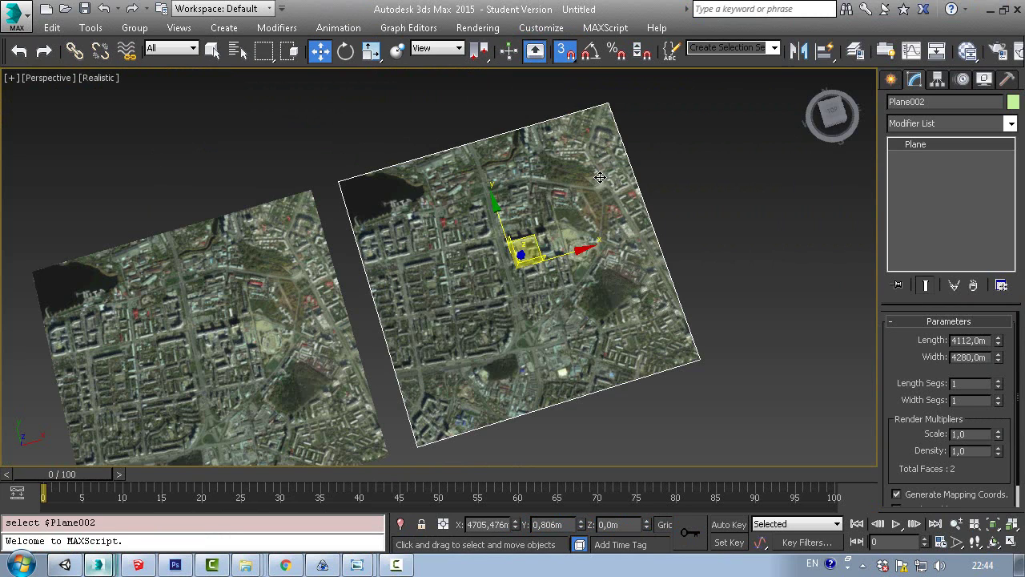
Snap the copied plane's lower-left corner onto the first plane's lower-right corner, closing the gap between them
{"action": "key", "text": "s"}
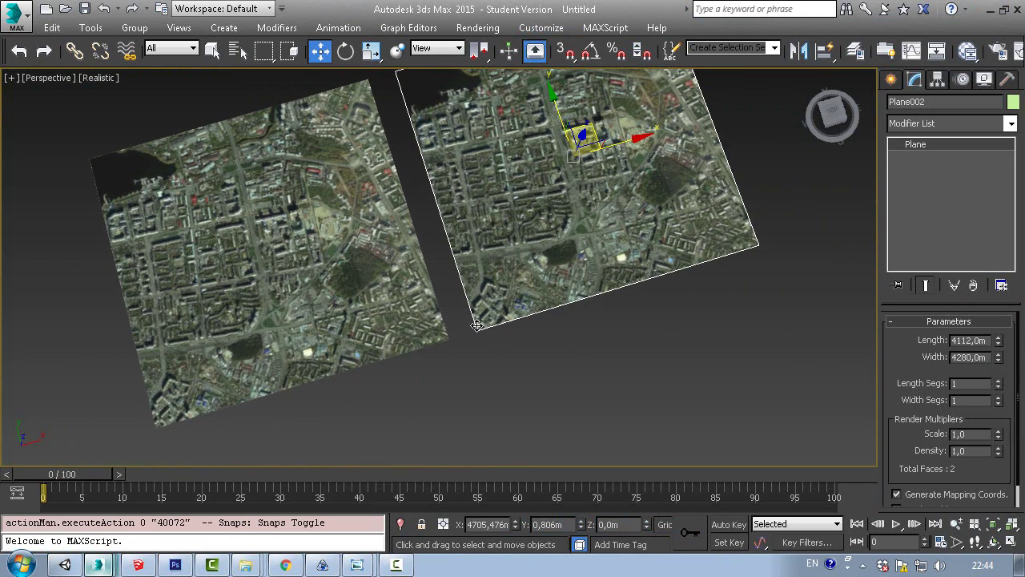
{"action": "key", "text": "s"}
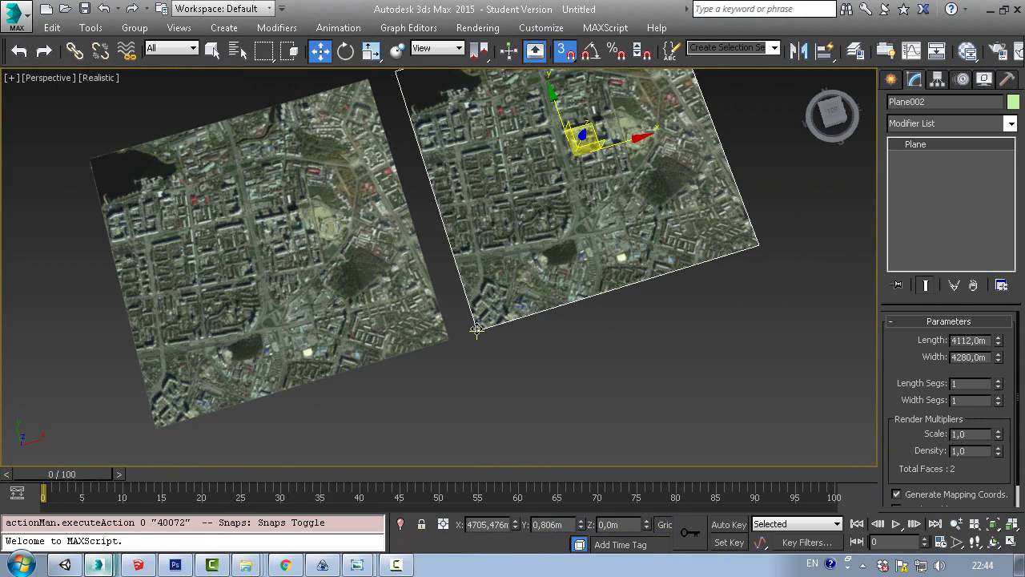
{"action": "left_click_drag", "start_coordinate": [476, 328], "coordinate": [449, 337]}
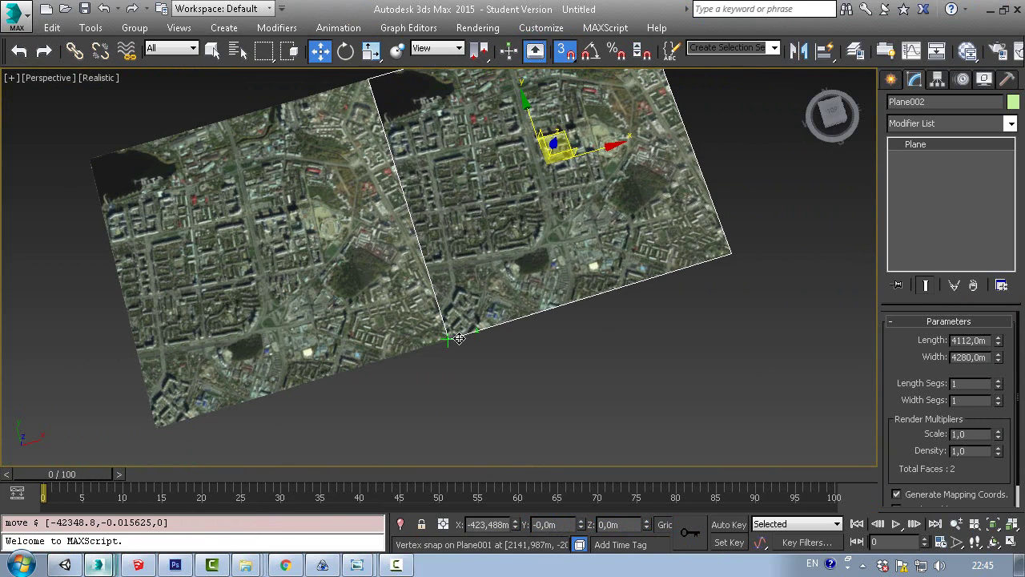
{"action": "scroll", "coordinate": [453, 337], "scroll_direction": "down", "scroll_amount": 3}
{"action": "left_click_drag", "start_coordinate": [483, 336], "coordinate": [487, 264]}
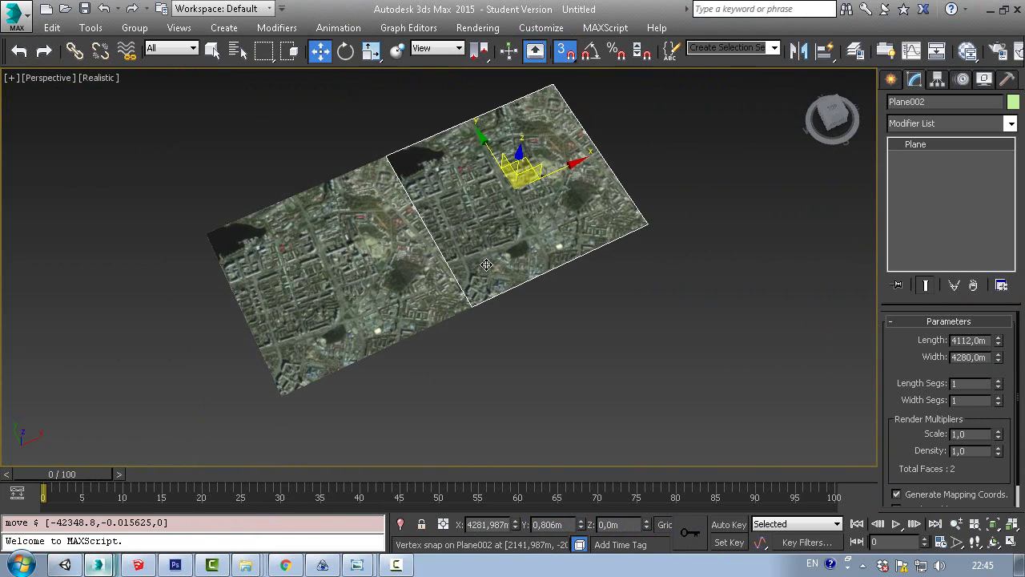
Select both planes and clone them about 5459 m along the negative Y axis with snapping off
{"action": "left_click", "coordinate": [415, 258], "text": "ctrl"}
{"action": "scroll", "coordinate": [420, 268], "scroll_direction": "down", "scroll_amount": 2}
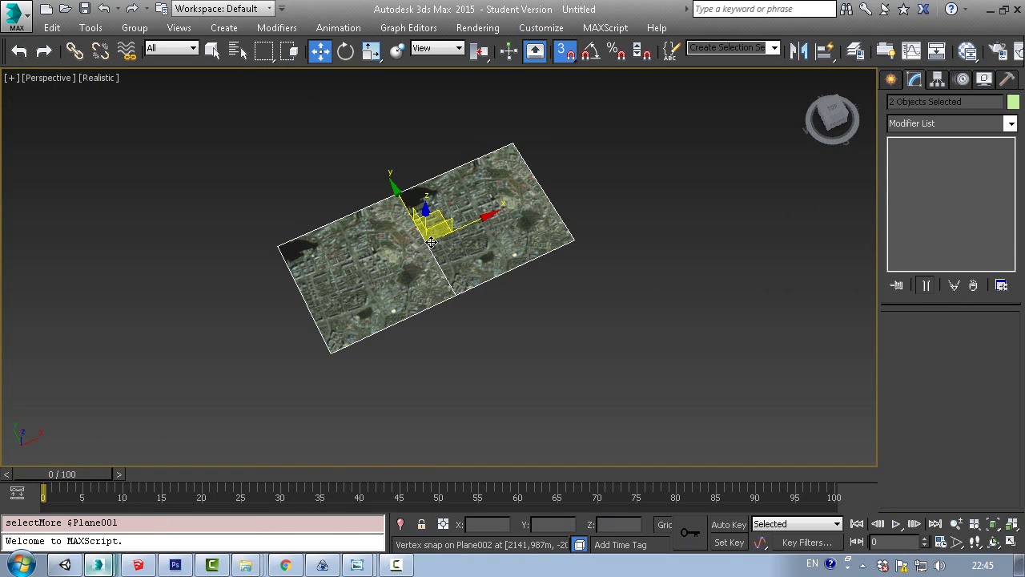
{"action": "mouse_move", "coordinate": [430, 245]}
{"action": "left_mouse_down"}
{"action": "mouse_move", "coordinate": [425, 217]}
{"action": "mouse_move", "coordinate": [554, 317]}
{"action": "left_mouse_up"}
{"action": "key", "text": "s"}
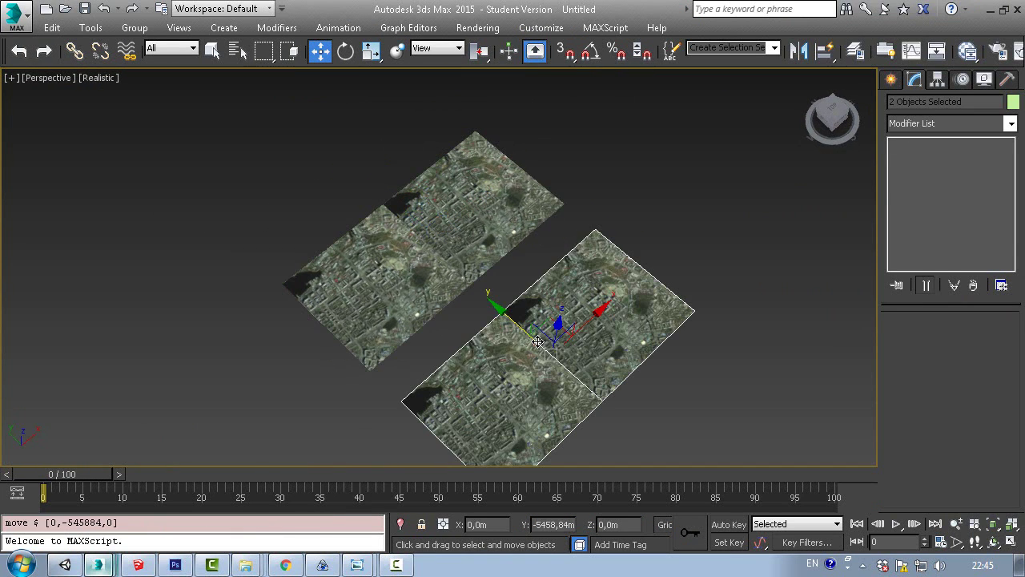
{"action": "left_click", "coordinate": [509, 353]}
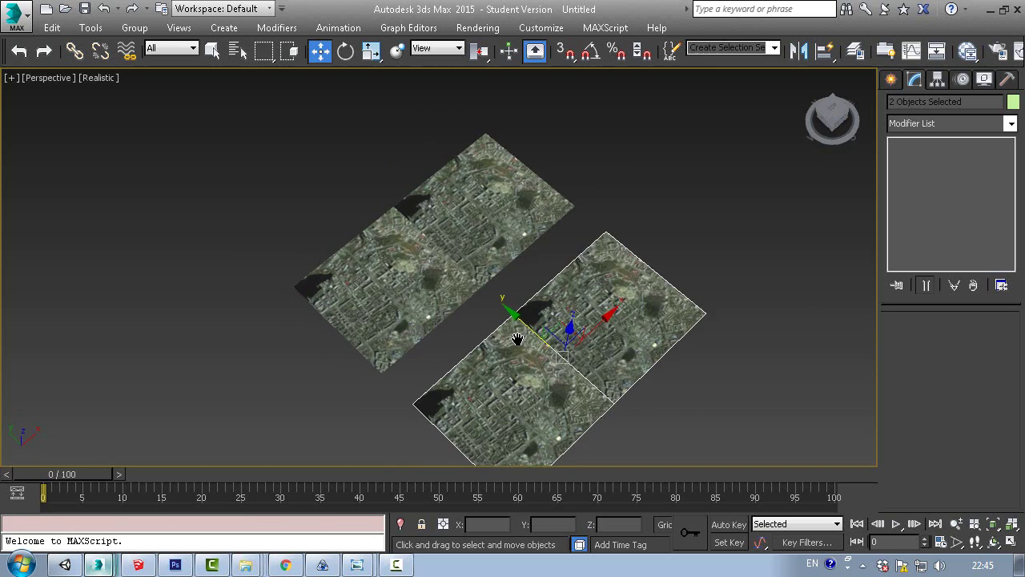
Snap the cloned pair of planes against the original pair by their corner vertices to form a 2×2 grid, and turn snapping off
{"action": "scroll", "coordinate": [468, 250], "scroll_direction": "up", "scroll_amount": 3}
{"action": "key", "text": "s"}
{"action": "mouse_move", "coordinate": [468, 250]}
{"action": "left_mouse_down"}
{"action": "mouse_move", "coordinate": [506, 255]}
{"action": "mouse_move", "coordinate": [518, 224]}
{"action": "mouse_move", "coordinate": [481, 232]}
{"action": "left_mouse_up"}
{"action": "left_click", "coordinate": [504, 193]}
{"action": "left_click_drag", "start_coordinate": [573, 210], "coordinate": [486, 247], "text": "alt"}
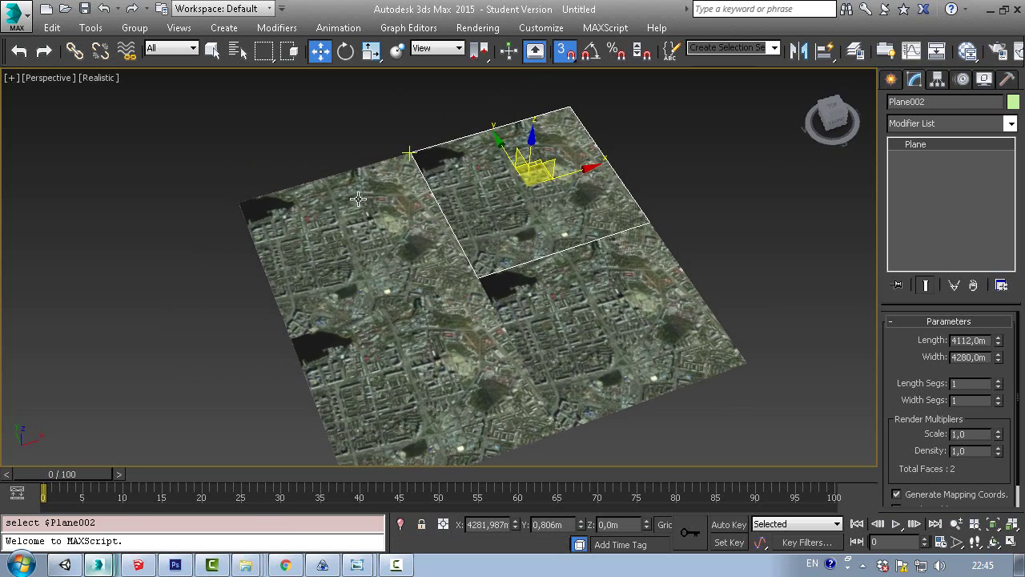
{"action": "left_click", "coordinate": [404, 263]}
{"action": "key", "text": "s"}
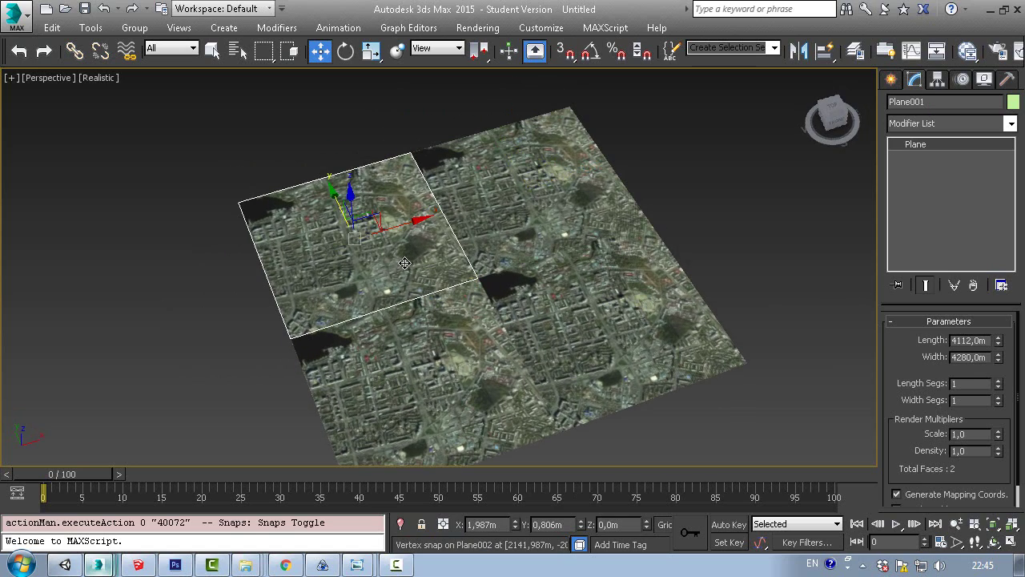
Select the upper-right plane and shrink the 3ds Max window so the tile images on the desktop are accessible
{"action": "left_click_drag", "start_coordinate": [432, 275], "coordinate": [396, 302]}
{"action": "scroll", "coordinate": [519, 265], "scroll_direction": "up", "scroll_amount": 4}
{"action": "scroll", "coordinate": [502, 288], "scroll_direction": "down", "scroll_amount": 2}
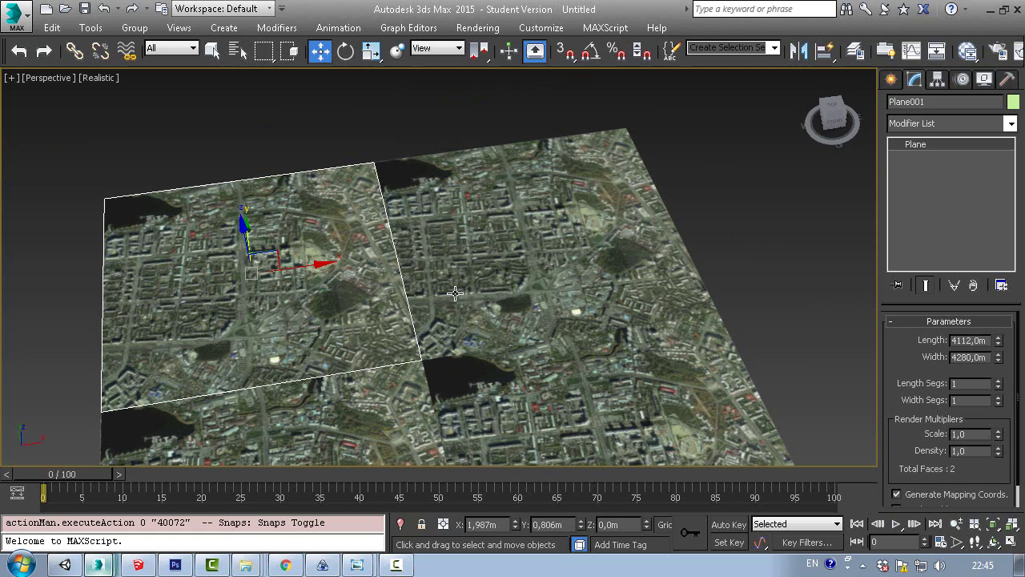
{"action": "left_click", "coordinate": [510, 279]}
{"action": "left_click_drag", "start_coordinate": [517, 238], "coordinate": [527, 240]}
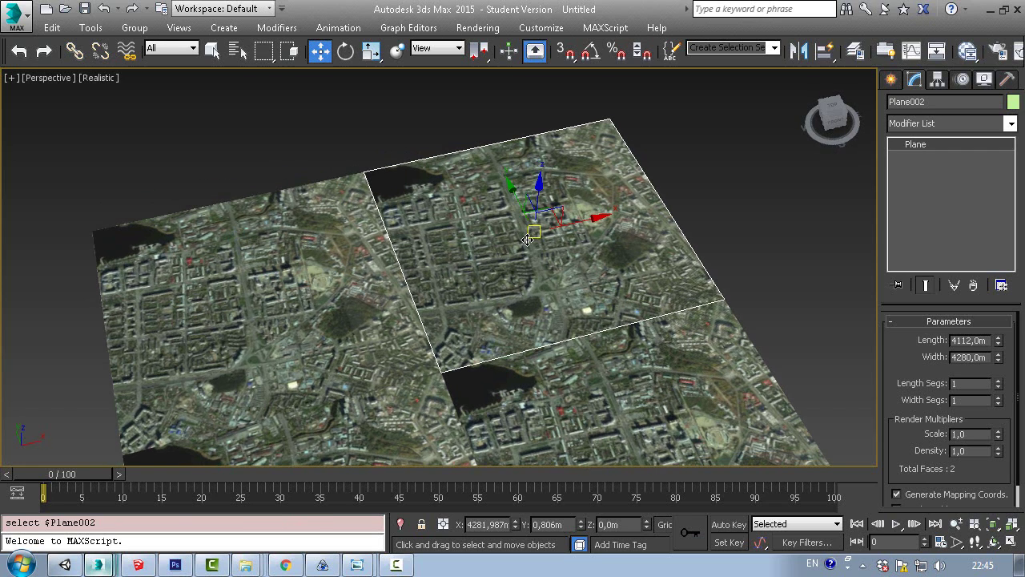
{"action": "left_click", "coordinate": [1000, 7]}
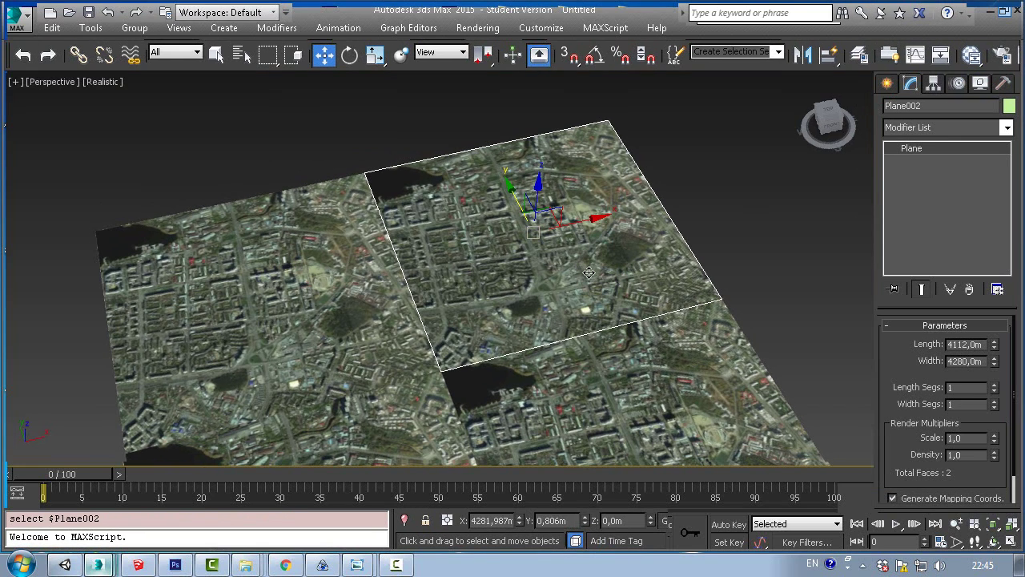
{"action": "left_click_drag", "start_coordinate": [412, 283], "coordinate": [432, 239]}
{"action": "scroll", "coordinate": [442, 247], "scroll_direction": "down", "scroll_amount": 3}
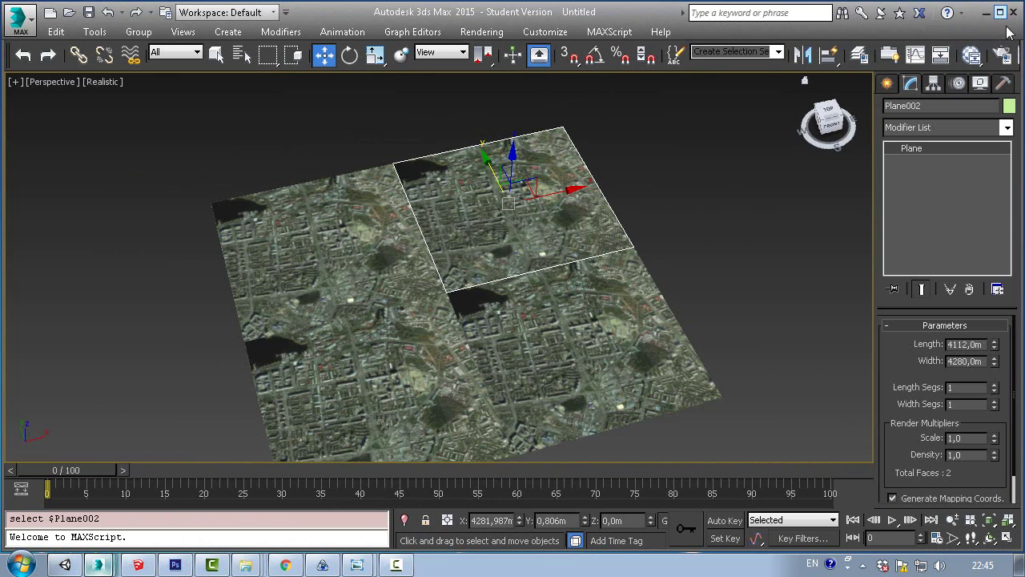
{"action": "left_click_drag", "start_coordinate": [706, 56], "coordinate": [705, 57]}
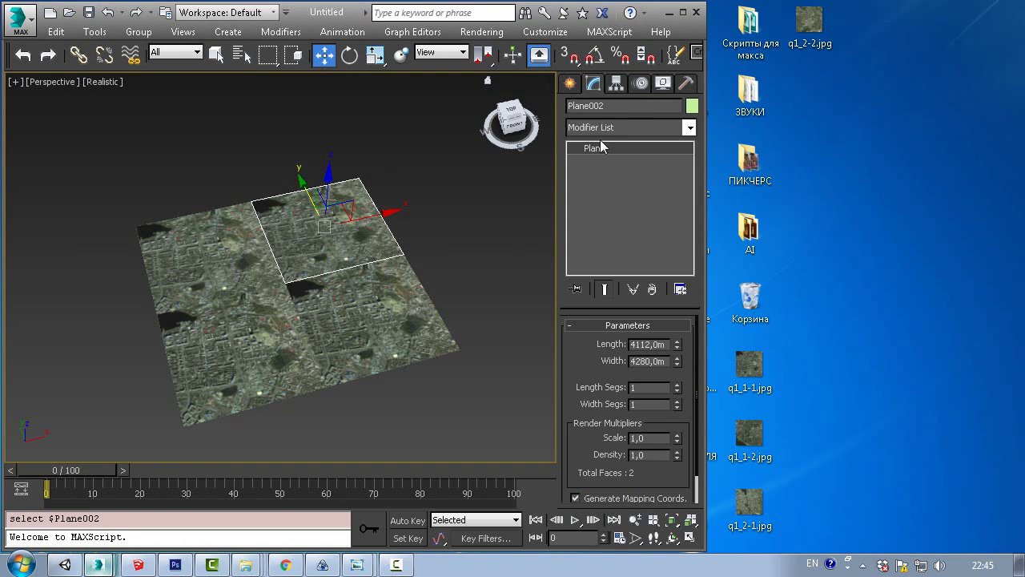
{"action": "left_click_drag", "start_coordinate": [333, 317], "coordinate": [332, 305]}
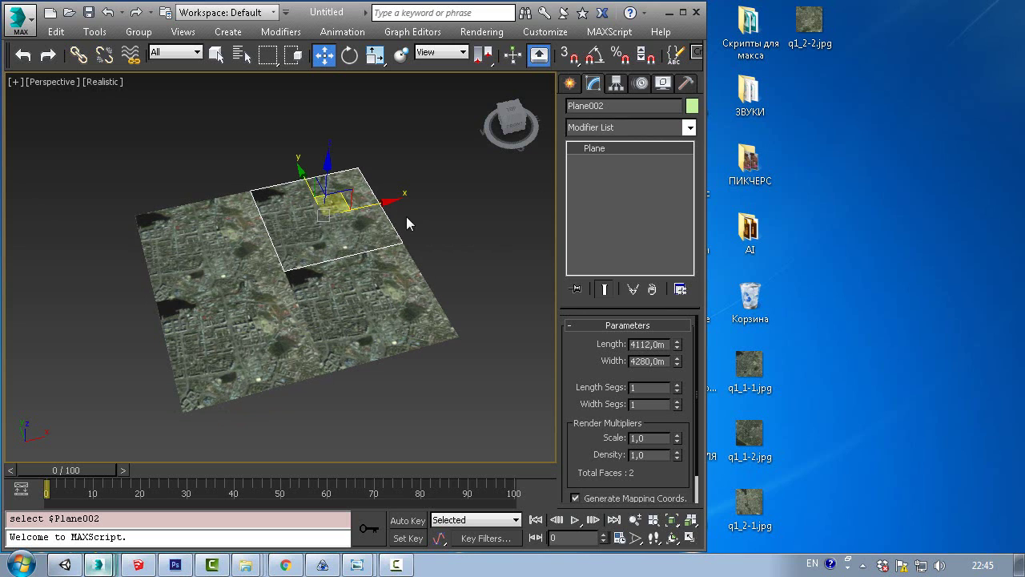
Apply the remaining tile images from the desktop to the other three planes, with q1_2-2.jpg on the lower-right one
{"action": "scroll", "coordinate": [314, 237], "scroll_direction": "up", "scroll_amount": 4}
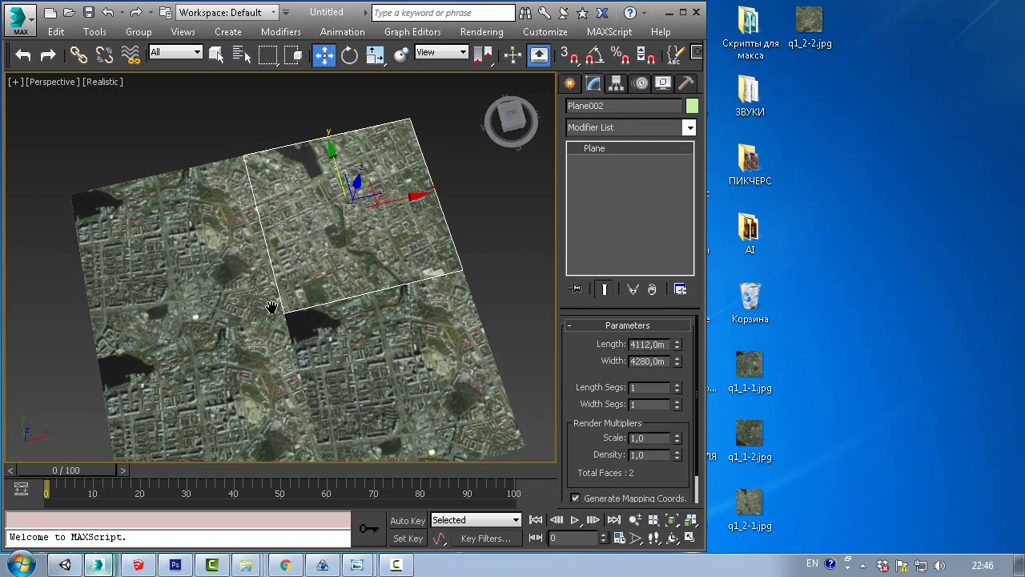
{"action": "scroll", "coordinate": [273, 307], "scroll_direction": "down", "scroll_amount": 4}
{"action": "scroll", "coordinate": [270, 367], "scroll_direction": "up", "scroll_amount": 2}
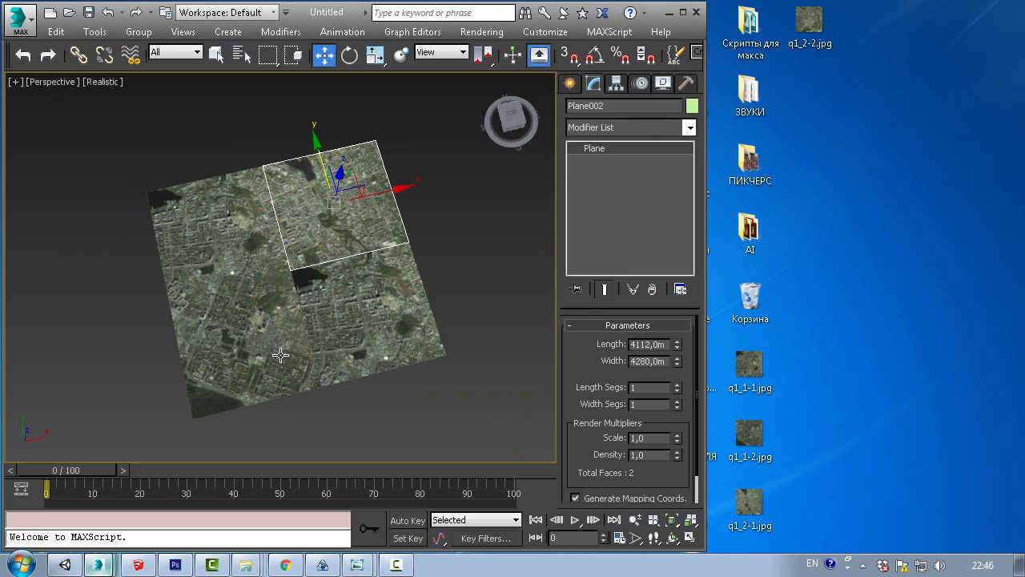
{"action": "left_click_drag", "start_coordinate": [809, 22], "coordinate": [419, 336]}
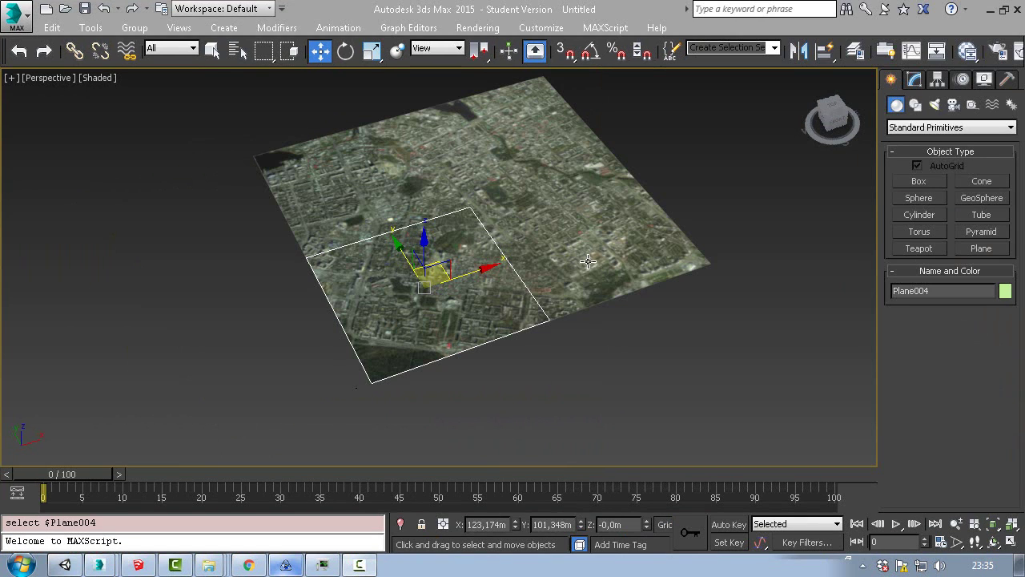
Switch to SAS.Planet and start a distance measurement on the left boundary of the selected map area
{"action": "left_click_drag", "start_coordinate": [583, 293], "coordinate": [539, 274]}
{"action": "scroll", "coordinate": [510, 262], "scroll_direction": "up", "scroll_amount": 2}
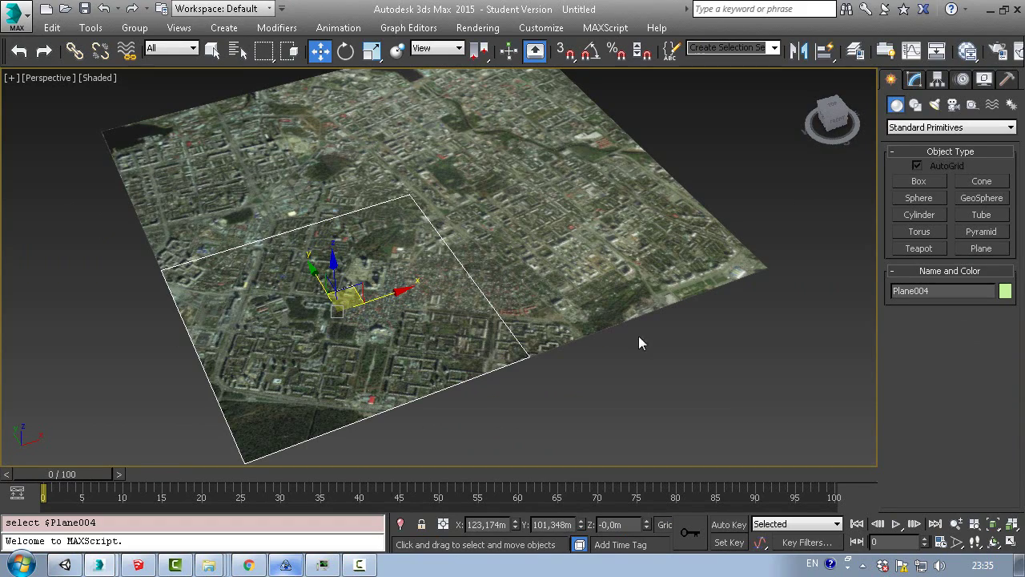
{"action": "left_click", "coordinate": [98, 564]}
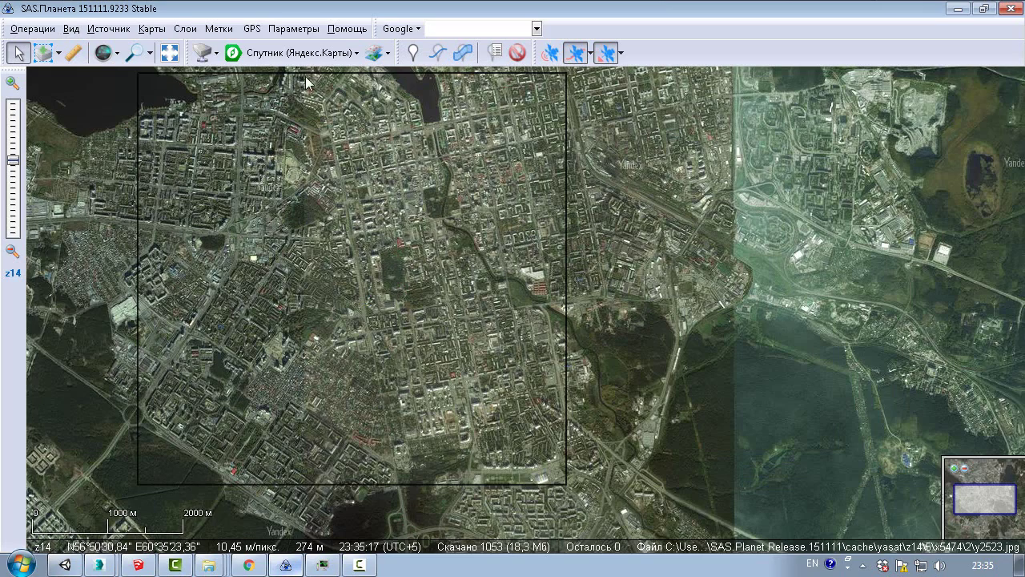
{"action": "left_click", "coordinate": [71, 56]}
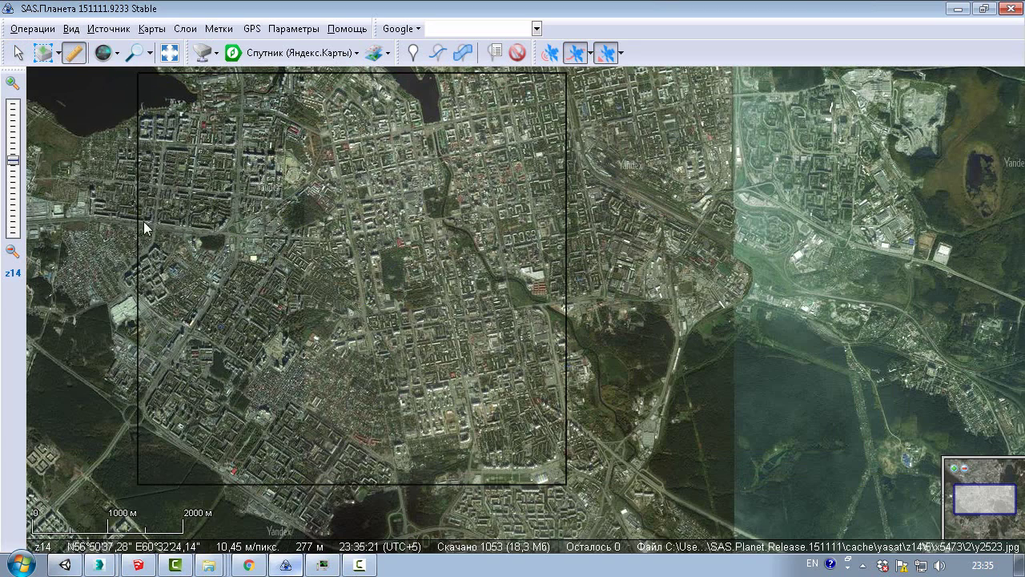
{"action": "scroll", "coordinate": [135, 249], "scroll_direction": "up", "scroll_amount": 2}
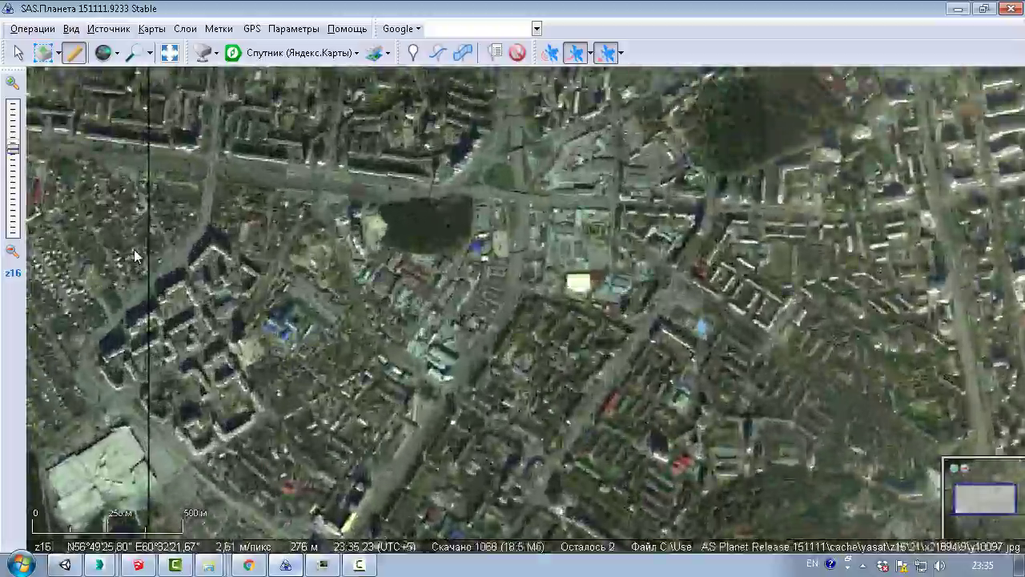
{"action": "scroll", "coordinate": [226, 220], "scroll_direction": "down", "scroll_amount": 2}
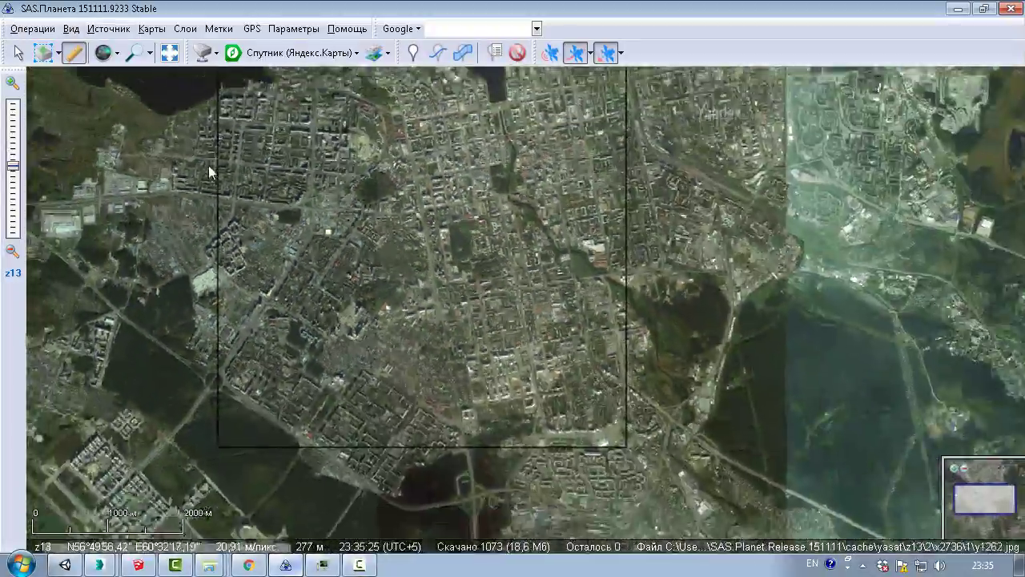
{"action": "scroll", "coordinate": [242, 225], "scroll_direction": "up", "scroll_amount": 5}
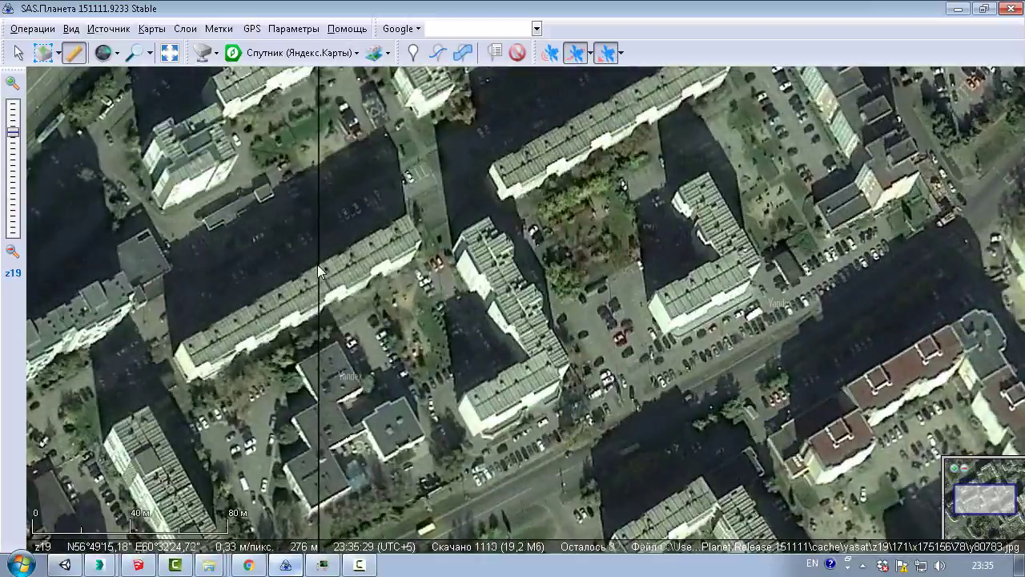
{"action": "left_click", "coordinate": [318, 264]}
Measure the width of the selected area by ending the line on its right boundary, and remove the stray extra point
{"action": "scroll", "coordinate": [330, 287], "scroll_direction": "down", "scroll_amount": 6}
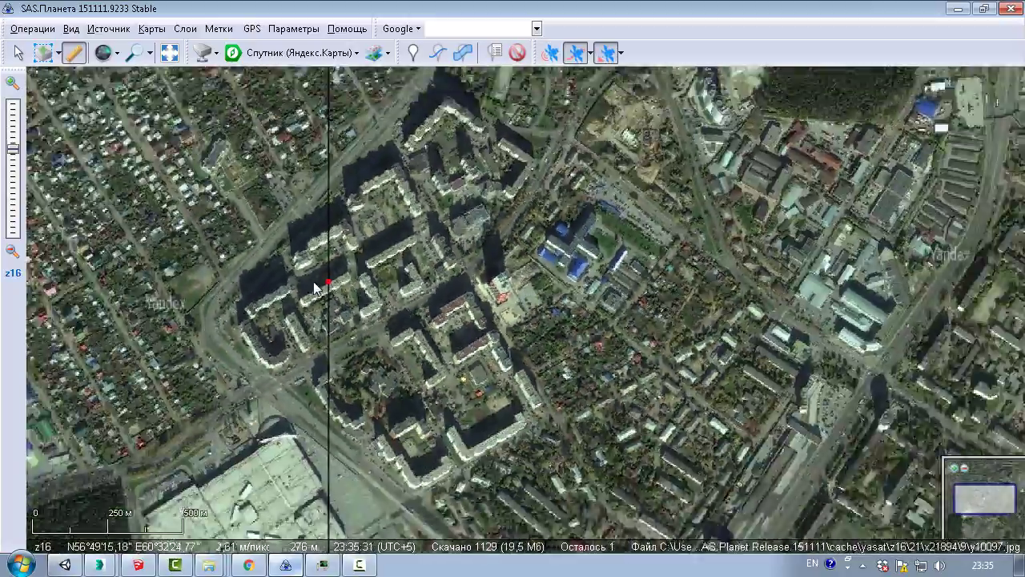
{"action": "scroll", "coordinate": [793, 341], "scroll_direction": "down", "scroll_amount": 1}
{"action": "scroll", "coordinate": [712, 333], "scroll_direction": "up", "scroll_amount": 5}
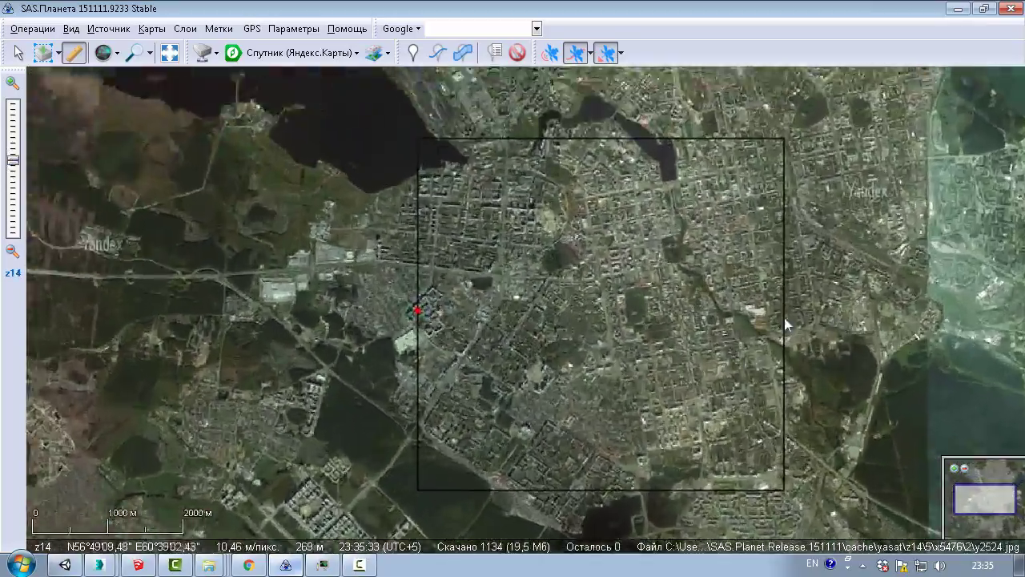
{"action": "scroll", "coordinate": [761, 212], "scroll_direction": "up", "scroll_amount": 2}
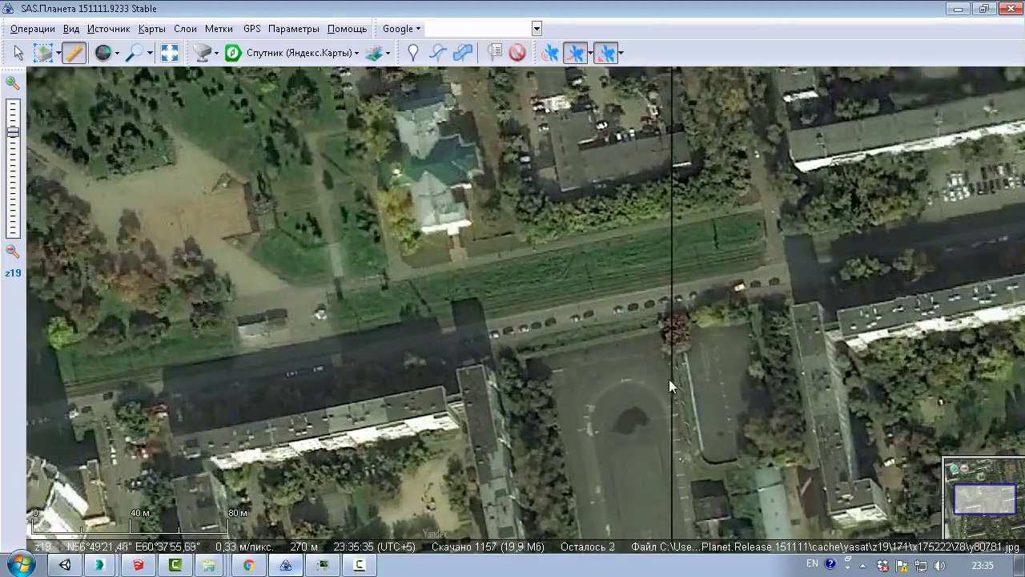
{"action": "left_click", "coordinate": [672, 378]}
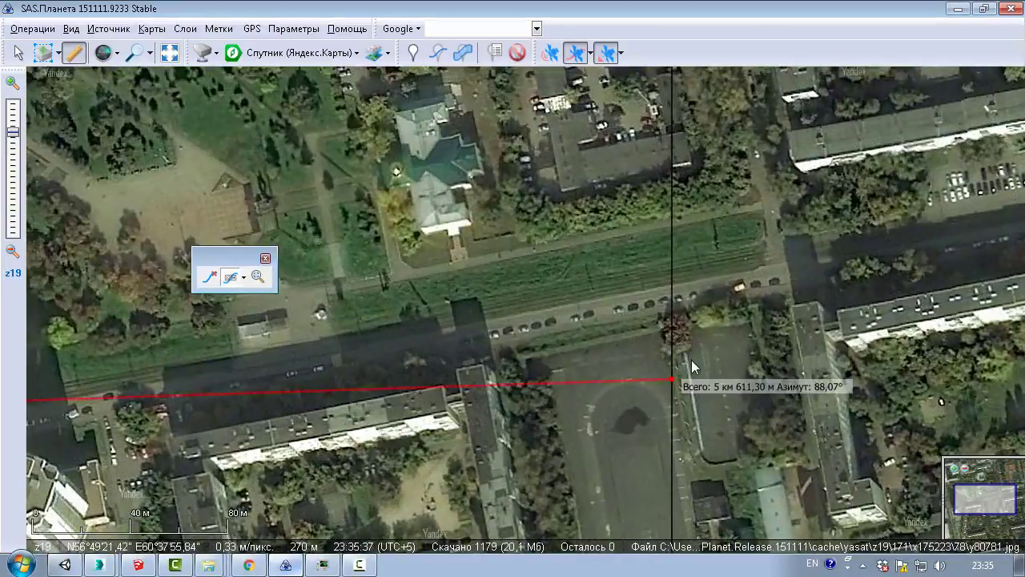
{"action": "scroll", "coordinate": [680, 324], "scroll_direction": "down", "scroll_amount": 2}
{"action": "scroll", "coordinate": [682, 328], "scroll_direction": "down", "scroll_amount": 3}
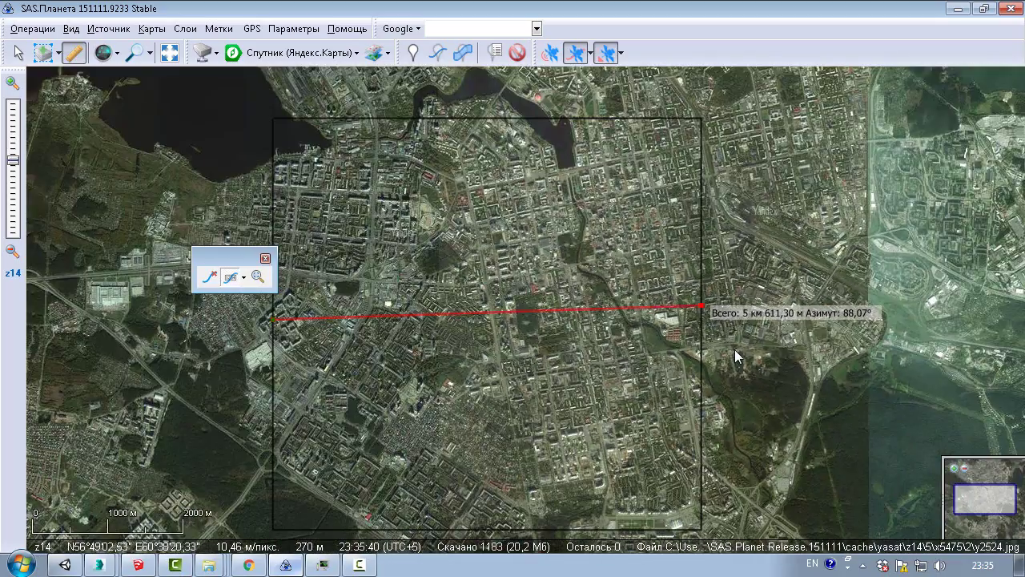
{"action": "left_click", "coordinate": [741, 355]}
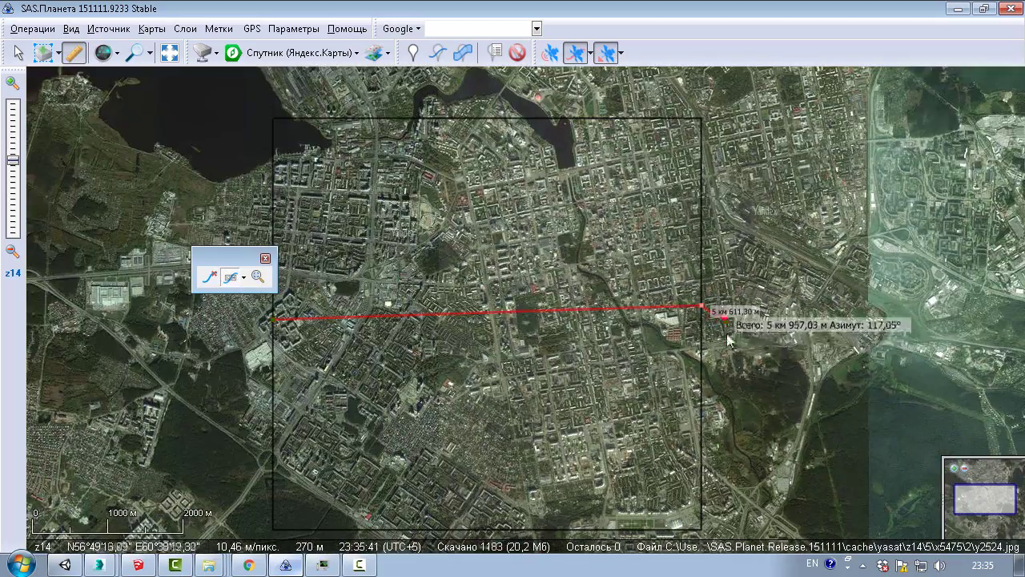
{"action": "left_click", "coordinate": [211, 278]}
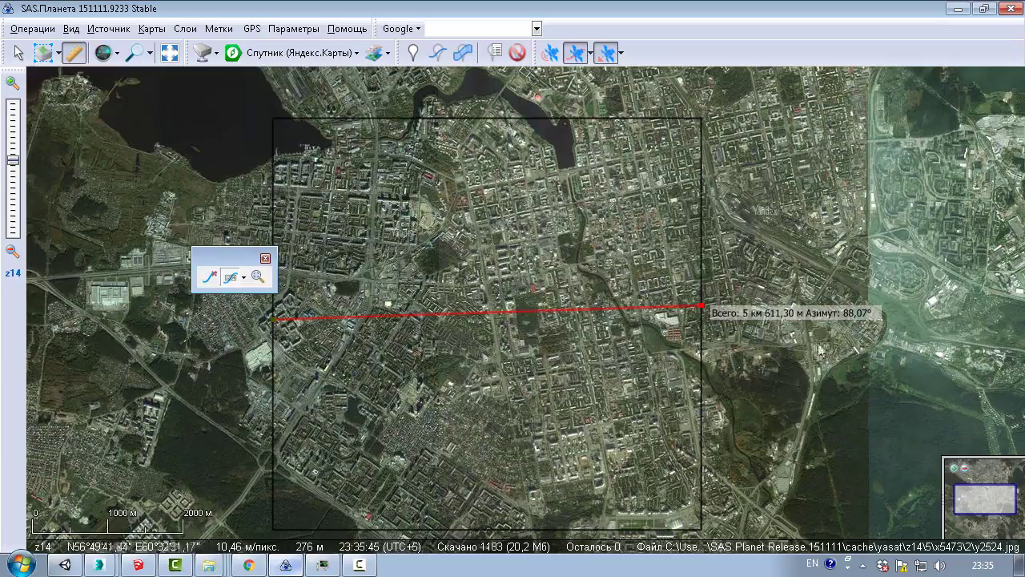
Move the measuring line's end point down along the selected area's right boundary until the line runs horizontally at about 90° azimuth
{"action": "scroll", "coordinate": [697, 312], "scroll_direction": "up", "scroll_amount": 1}
{"action": "scroll", "coordinate": [694, 321], "scroll_direction": "up", "scroll_amount": 3}
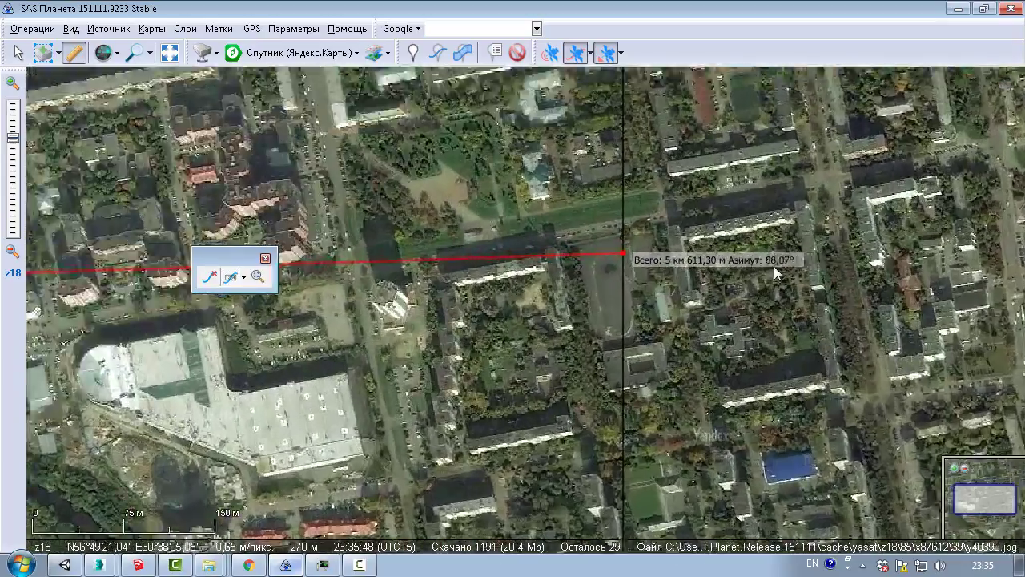
{"action": "left_click_drag", "start_coordinate": [775, 269], "coordinate": [726, 265]}
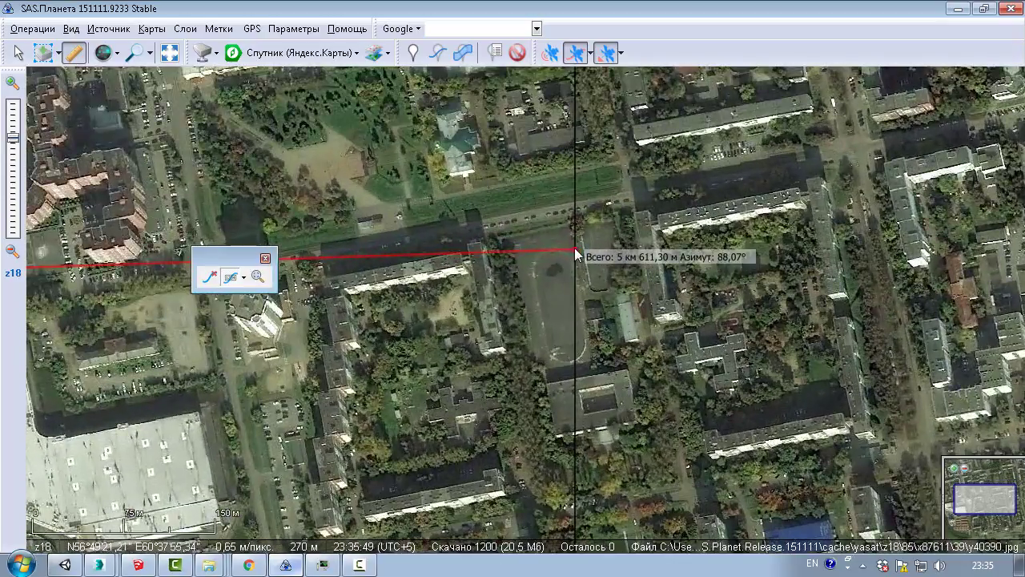
{"action": "left_click_drag", "start_coordinate": [575, 253], "coordinate": [576, 483]}
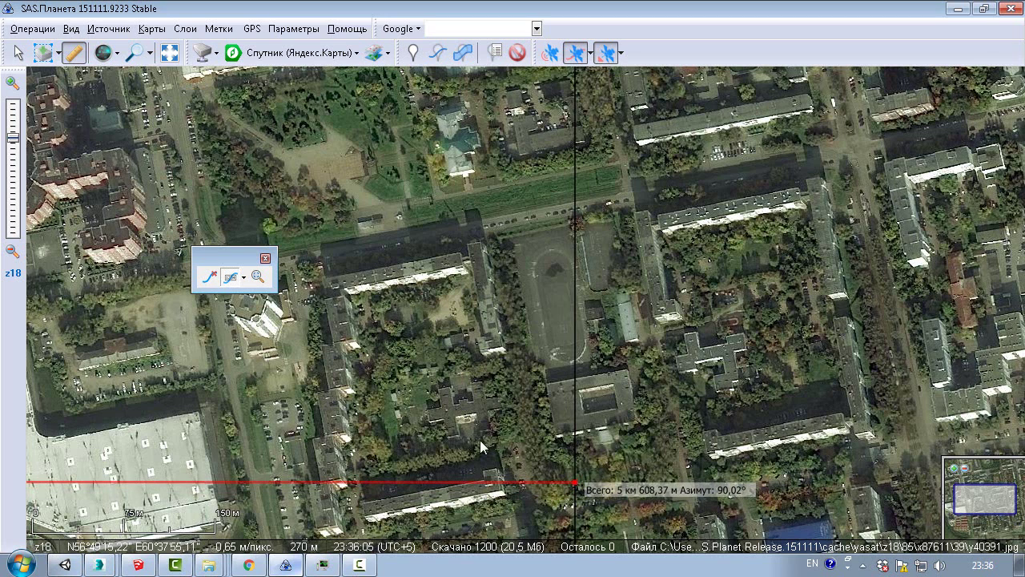
{"action": "scroll", "coordinate": [681, 336], "scroll_direction": "down", "scroll_amount": 4}
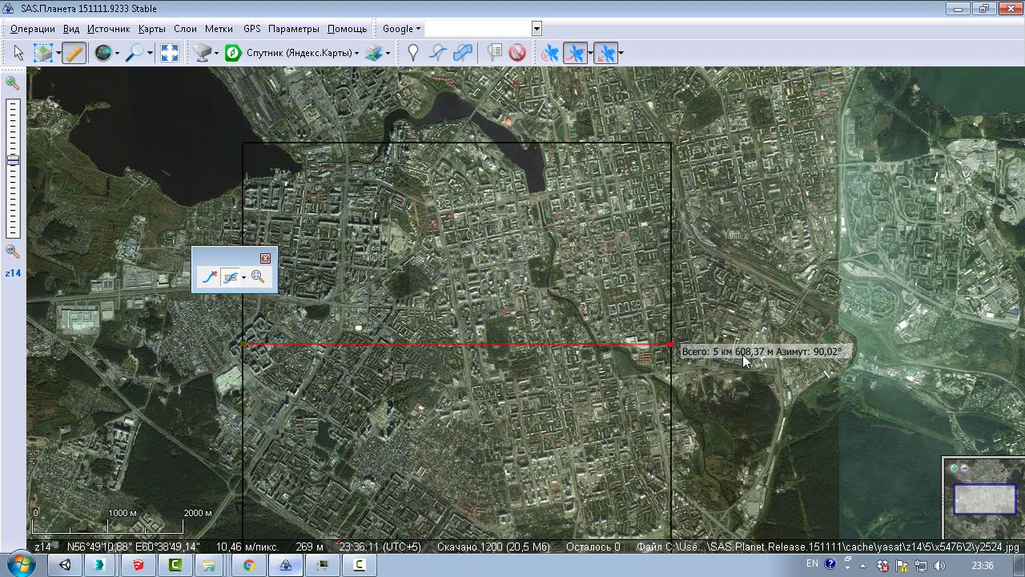
Switch to 3ds Max, create a reference plane beside the tiled map and set its width to 5608 m
{"action": "key", "text": "alt+Tab"}
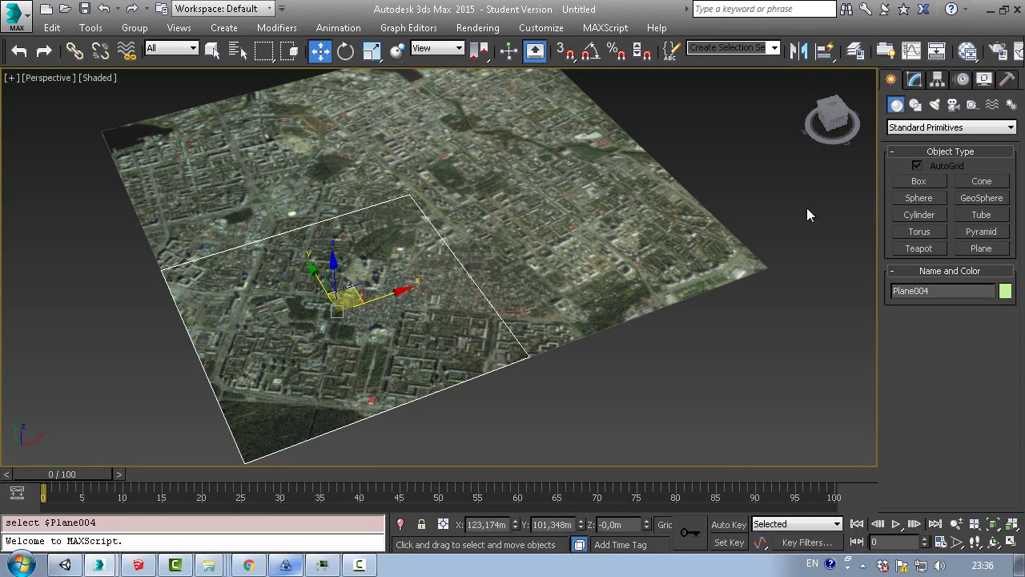
{"action": "left_click", "coordinate": [965, 247]}
{"action": "left_click_drag", "start_coordinate": [648, 280], "coordinate": [601, 398]}
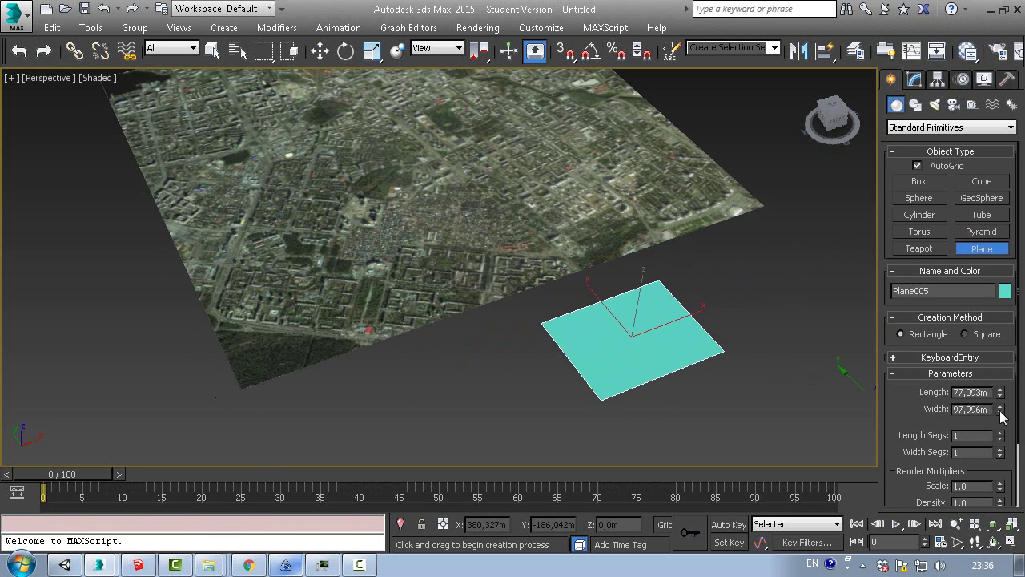
{"action": "left_click_drag", "start_coordinate": [1000, 412], "coordinate": [994, 293]}
{"action": "double_click", "coordinate": [958, 409]}
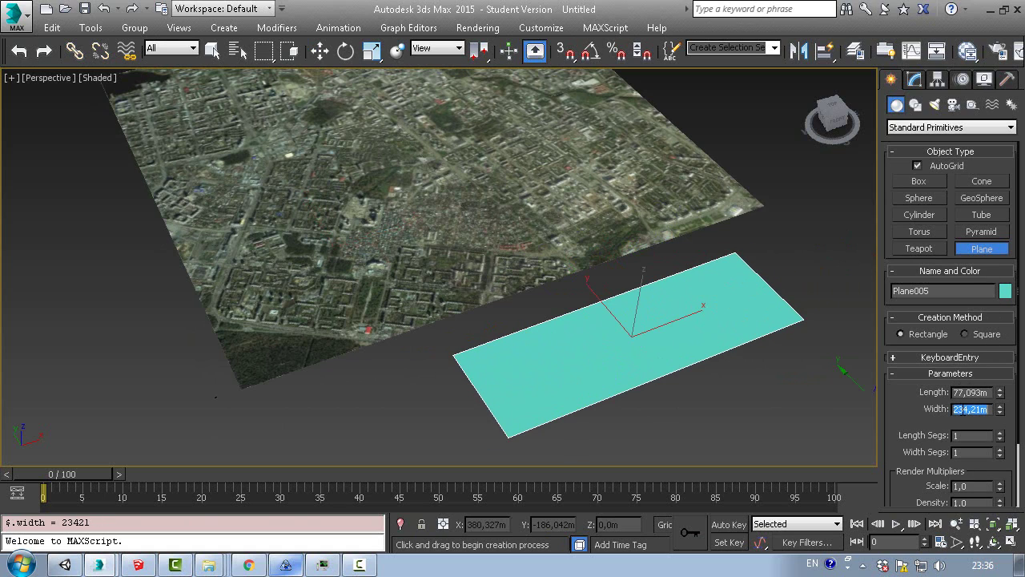
{"action": "type", "text": "5608"}
{"action": "key", "text": "Return"}
{"action": "scroll", "coordinate": [449, 215], "scroll_direction": "down", "scroll_amount": 10}
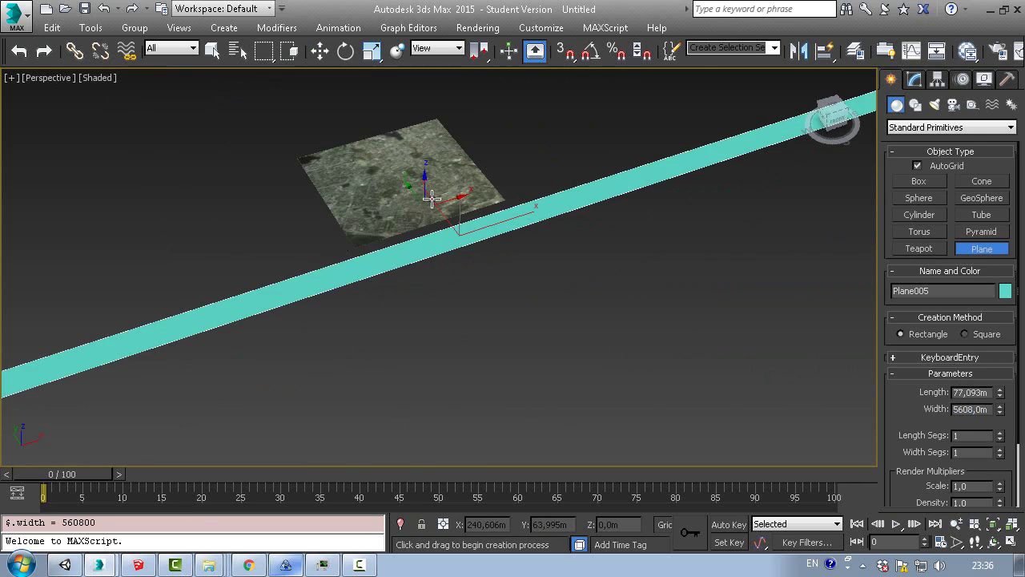
{"action": "scroll", "coordinate": [449, 214], "scroll_direction": "down", "scroll_amount": 5}
{"action": "scroll", "coordinate": [444, 232], "scroll_direction": "up", "scroll_amount": 4}
{"action": "key", "text": "w"}
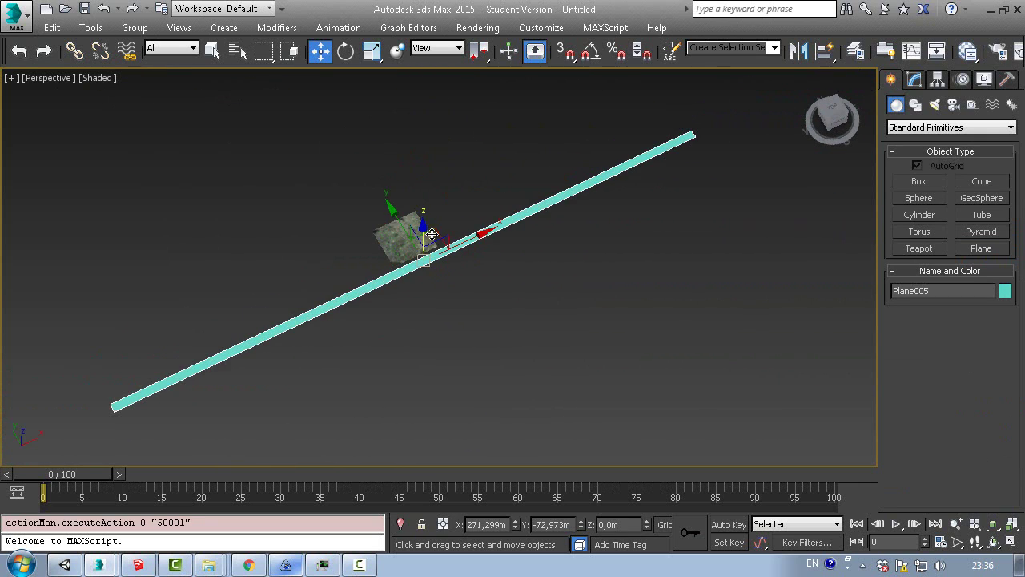
Compare the size of the tiled map with the long reference plane
{"action": "mouse_move", "coordinate": [447, 257]}
{"action": "left_mouse_down"}
{"action": "mouse_move", "coordinate": [437, 195]}
{"action": "mouse_move", "coordinate": [455, 201]}
{"action": "mouse_move", "coordinate": [446, 182]}
{"action": "mouse_move", "coordinate": [497, 128]}
{"action": "mouse_move", "coordinate": [508, 251]}
{"action": "mouse_move", "coordinate": [361, 222]}
{"action": "mouse_move", "coordinate": [400, 229]}
{"action": "mouse_move", "coordinate": [449, 259]}
{"action": "mouse_move", "coordinate": [373, 264]}
{"action": "mouse_move", "coordinate": [434, 256]}
{"action": "left_mouse_up"}
{"action": "scroll", "coordinate": [418, 231], "scroll_direction": "up", "scroll_amount": 2}
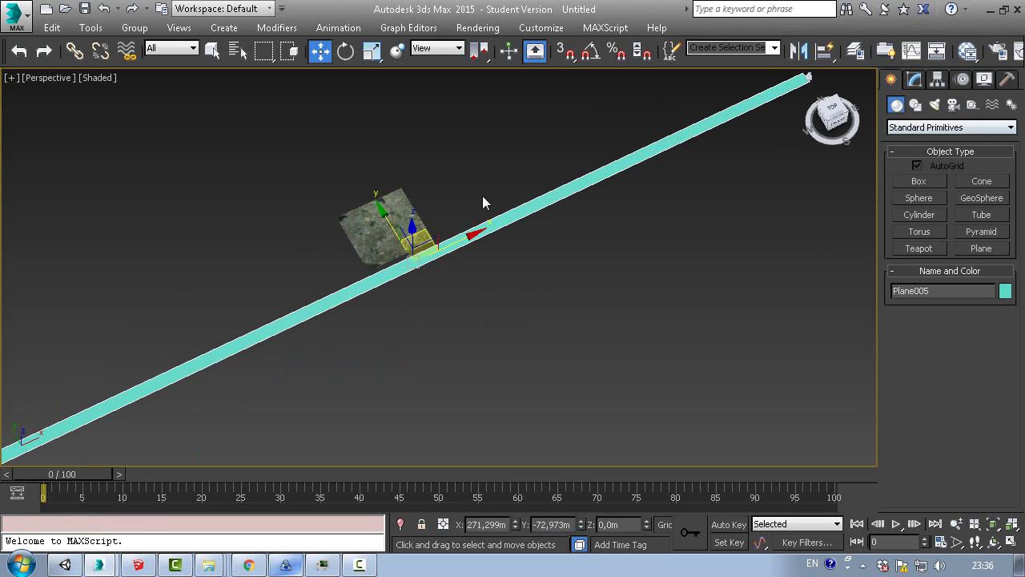
{"action": "left_click", "coordinate": [405, 208]}
{"action": "left_click_drag", "start_coordinate": [408, 178], "coordinate": [541, 213]}
{"action": "right_click", "coordinate": [541, 214]}
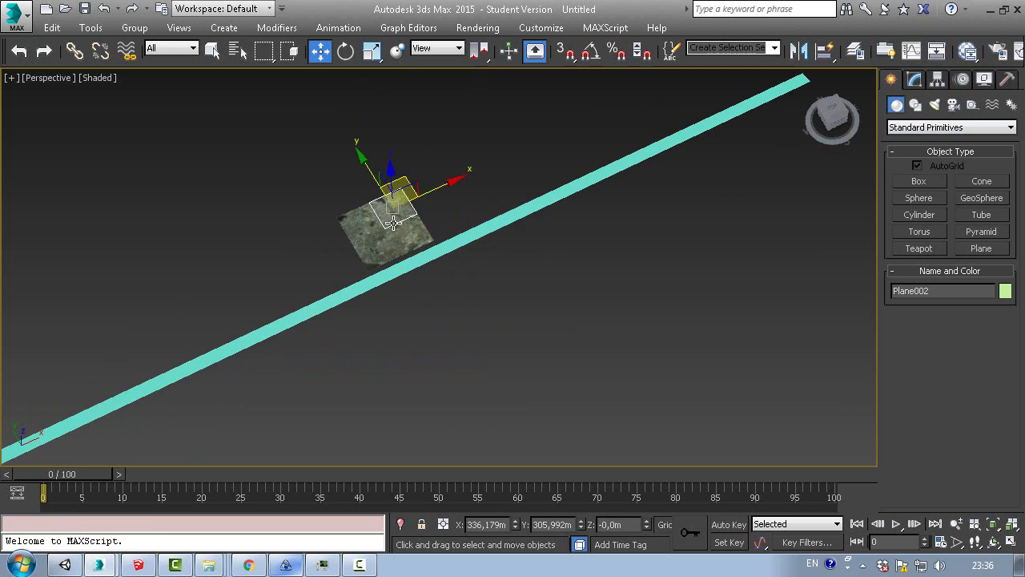
{"action": "scroll", "coordinate": [398, 189], "scroll_direction": "up", "scroll_amount": 5}
{"action": "scroll", "coordinate": [236, 372], "scroll_direction": "down", "scroll_amount": 2}
{"action": "scroll", "coordinate": [410, 320], "scroll_direction": "down", "scroll_amount": 3}
{"action": "scroll", "coordinate": [453, 316], "scroll_direction": "down", "scroll_amount": 4}
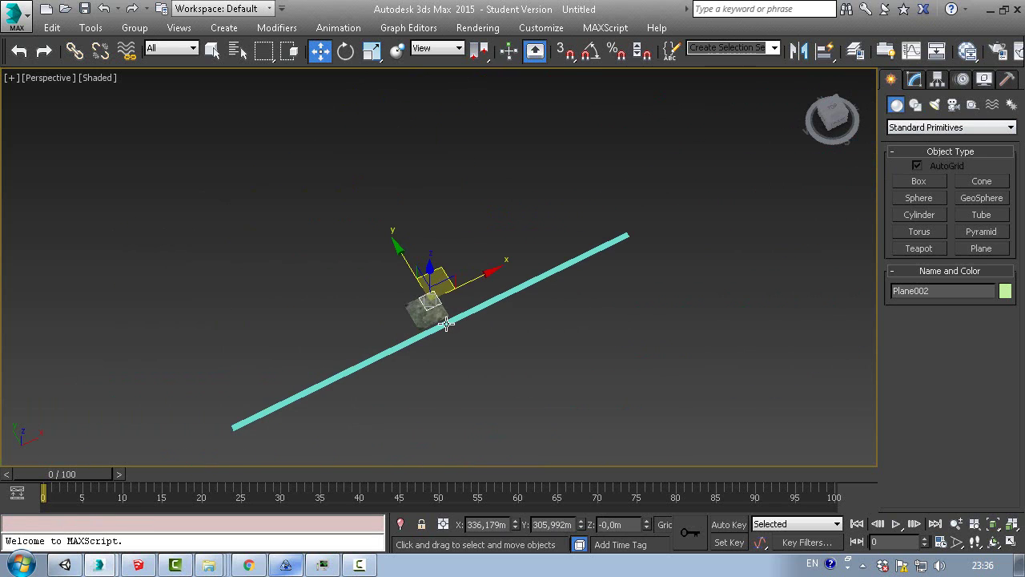
{"action": "scroll", "coordinate": [449, 320], "scroll_direction": "up", "scroll_amount": 2}
{"action": "left_click_drag", "start_coordinate": [480, 285], "coordinate": [504, 240]}
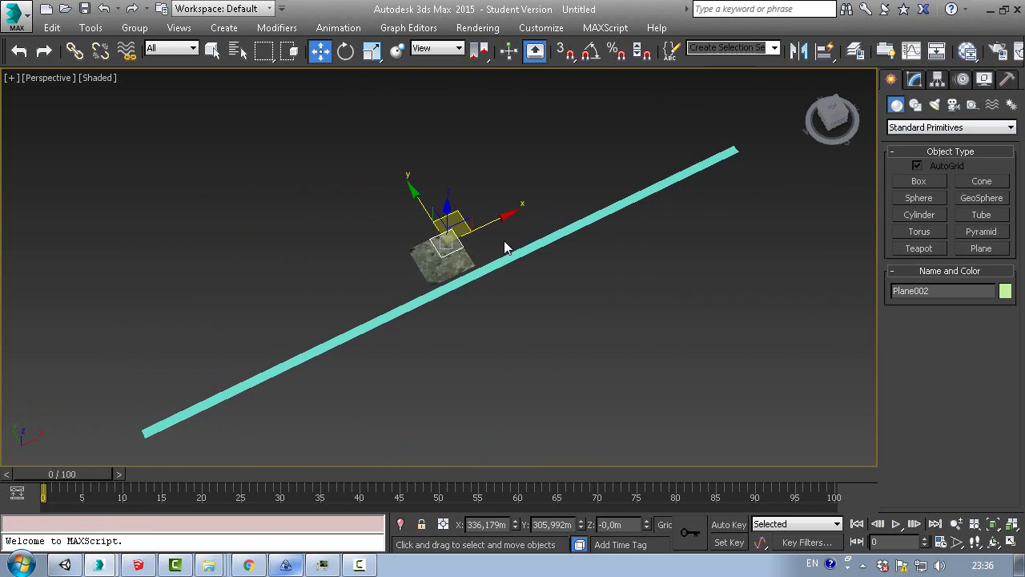
{"action": "scroll", "coordinate": [433, 248], "scroll_direction": "up", "scroll_amount": 4}
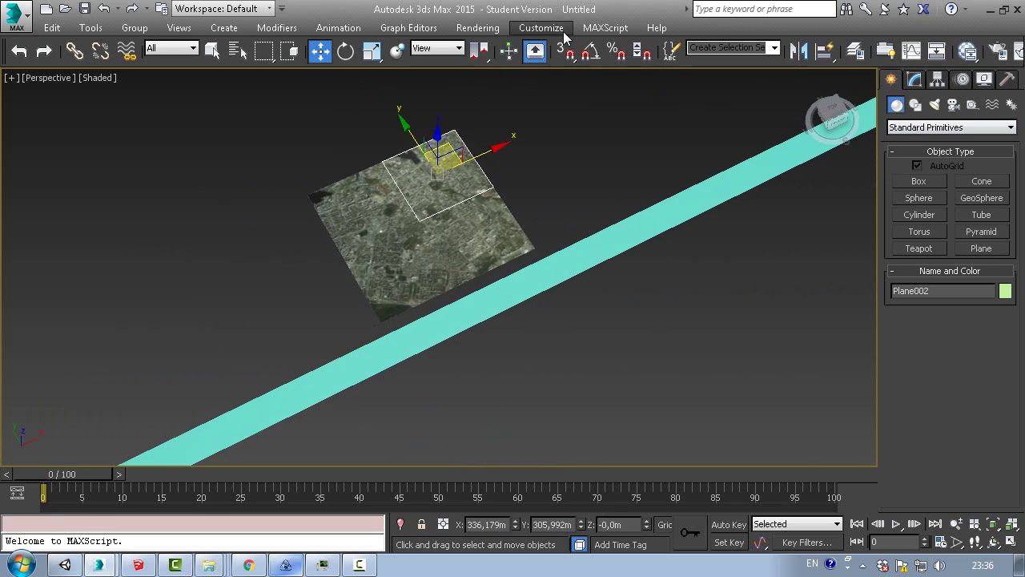
Set the system unit scale to 1 unit = 1 meter, keeping Meters as the metric display unit
{"action": "left_click", "coordinate": [565, 32]}
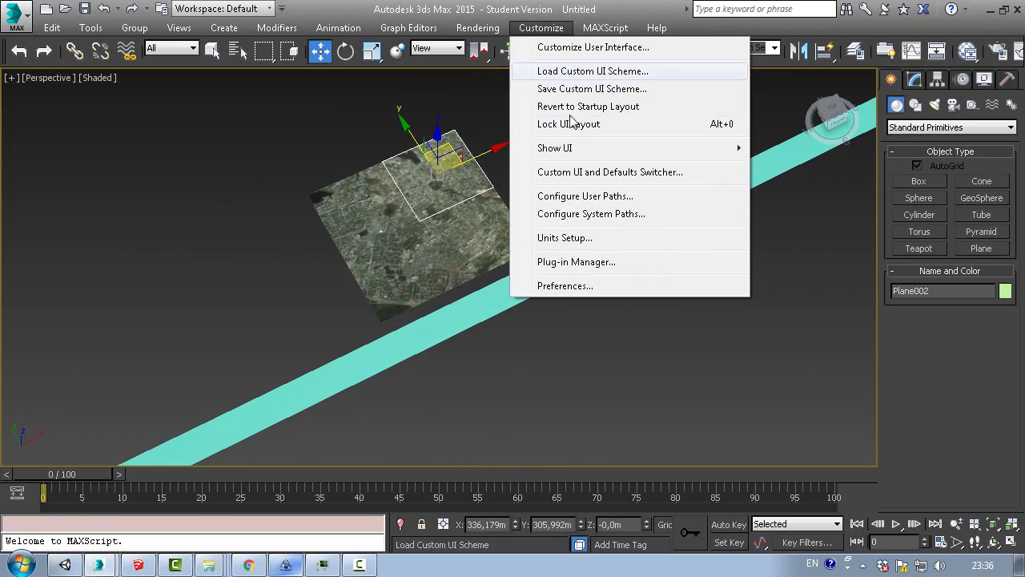
{"action": "left_click", "coordinate": [575, 239]}
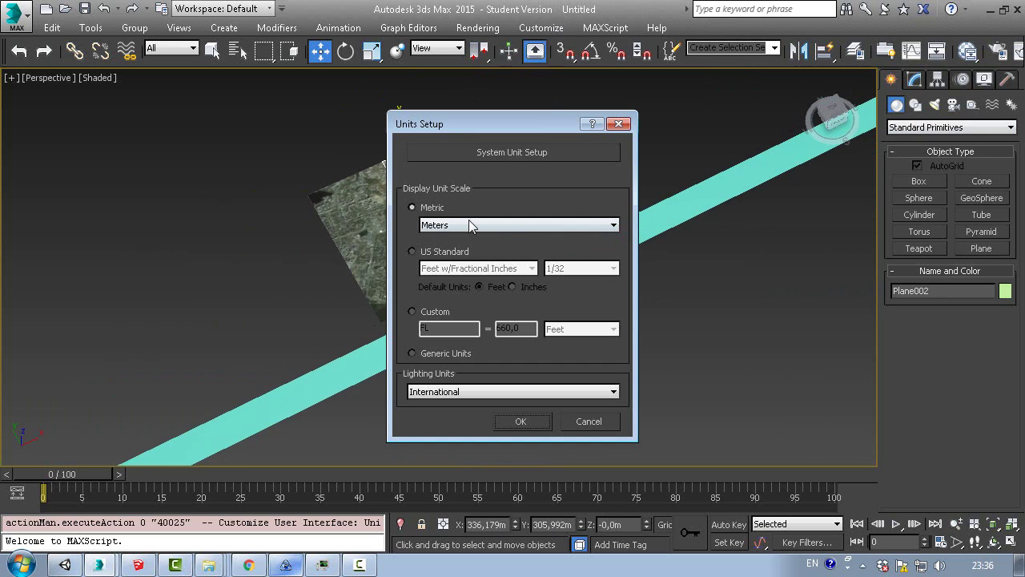
{"action": "left_click", "coordinate": [518, 155]}
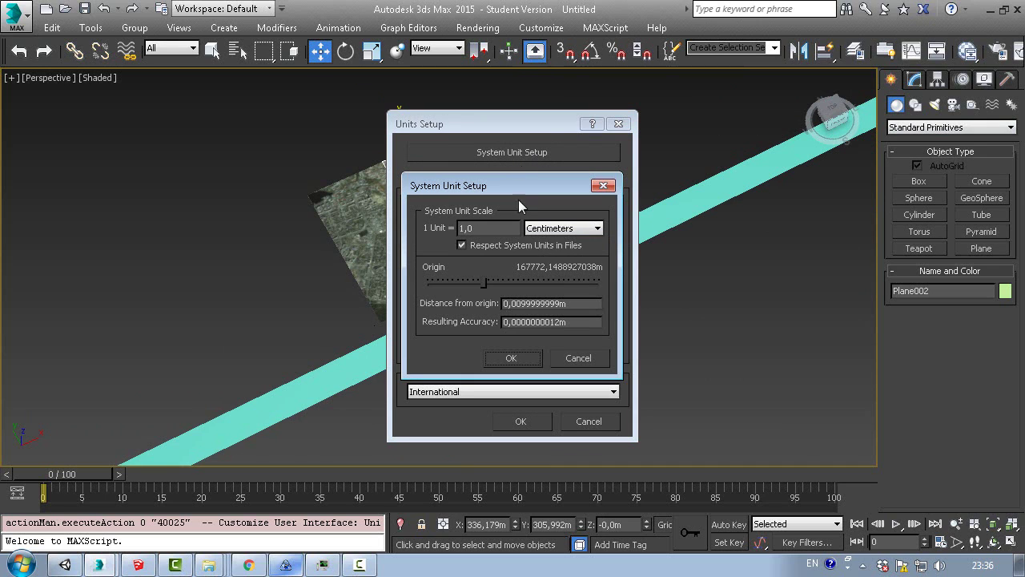
{"action": "left_click", "coordinate": [552, 229]}
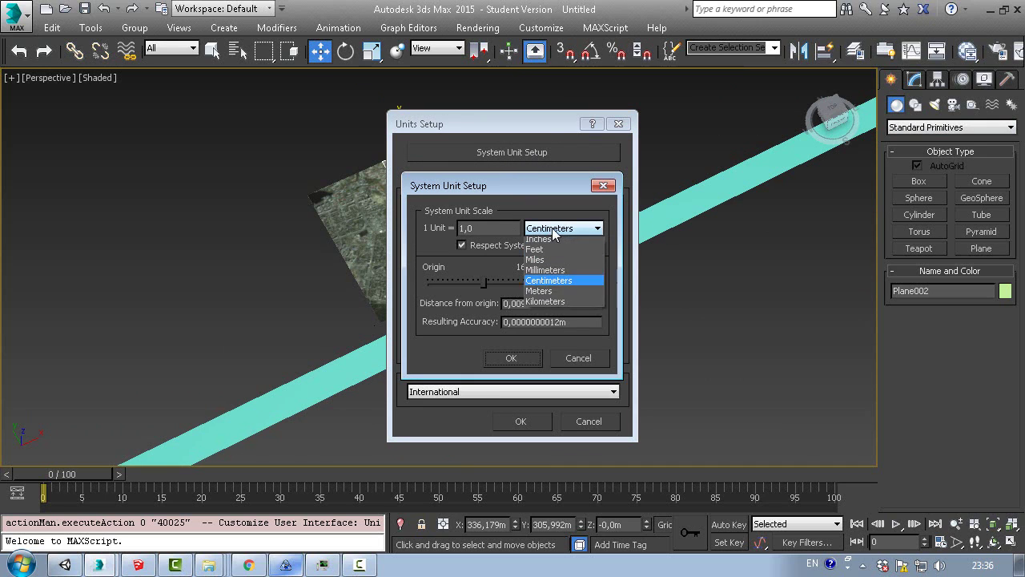
{"action": "left_click", "coordinate": [544, 294]}
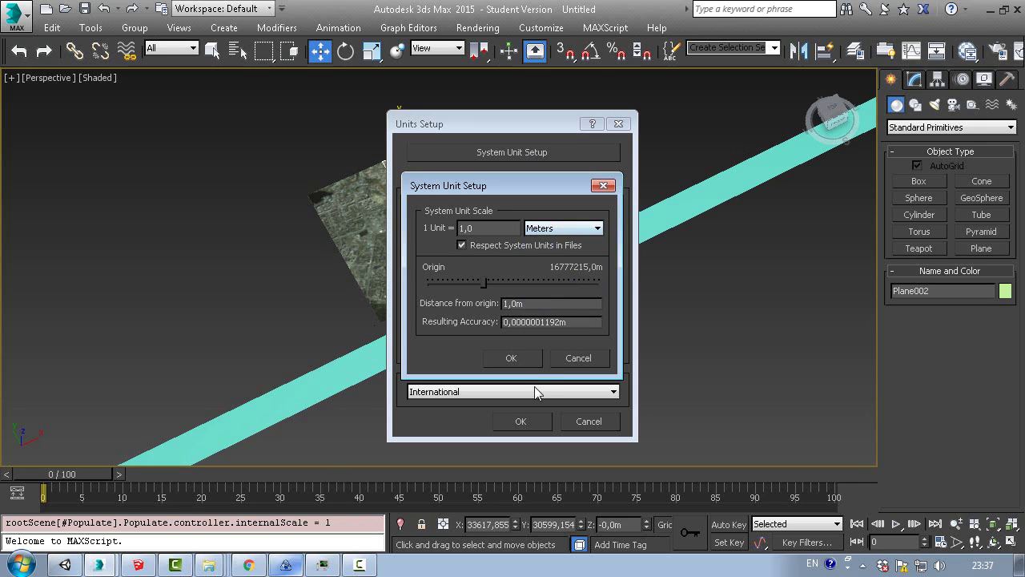
{"action": "left_click", "coordinate": [513, 357]}
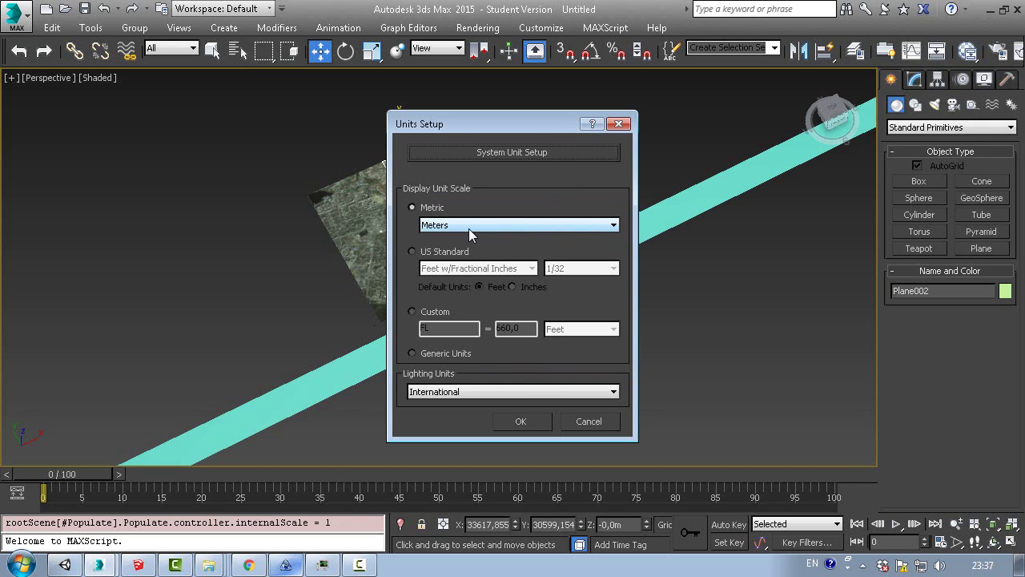
{"action": "left_click", "coordinate": [521, 421]}
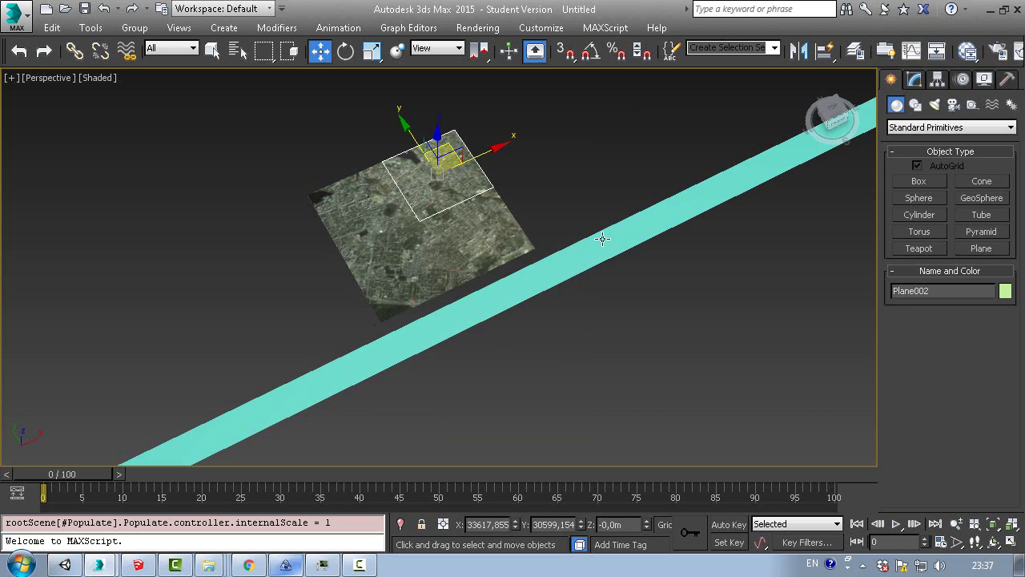
Set the reference plane's width to 5608 m in the new system units
{"action": "left_click", "coordinate": [603, 239]}
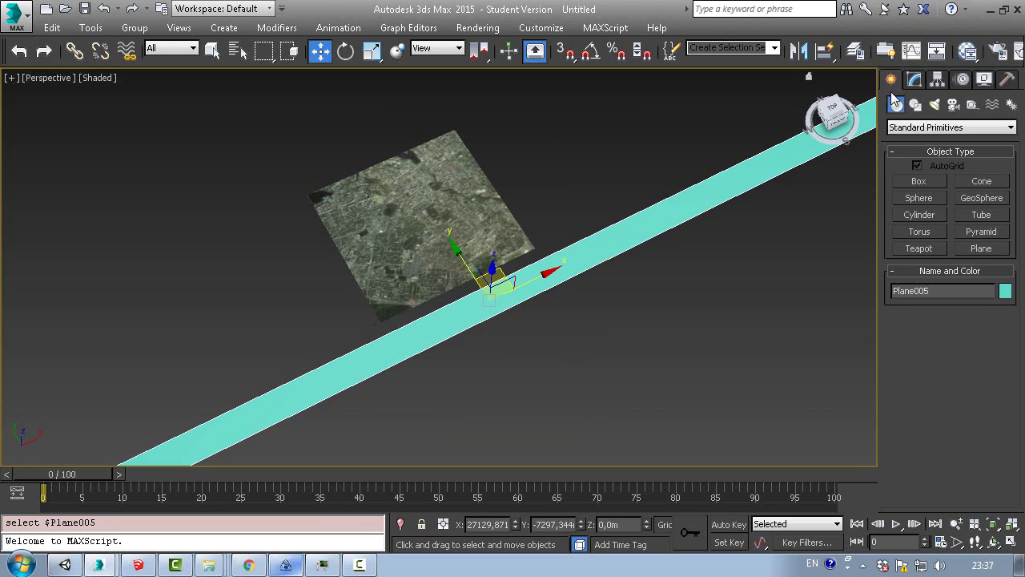
{"action": "left_click", "coordinate": [913, 79]}
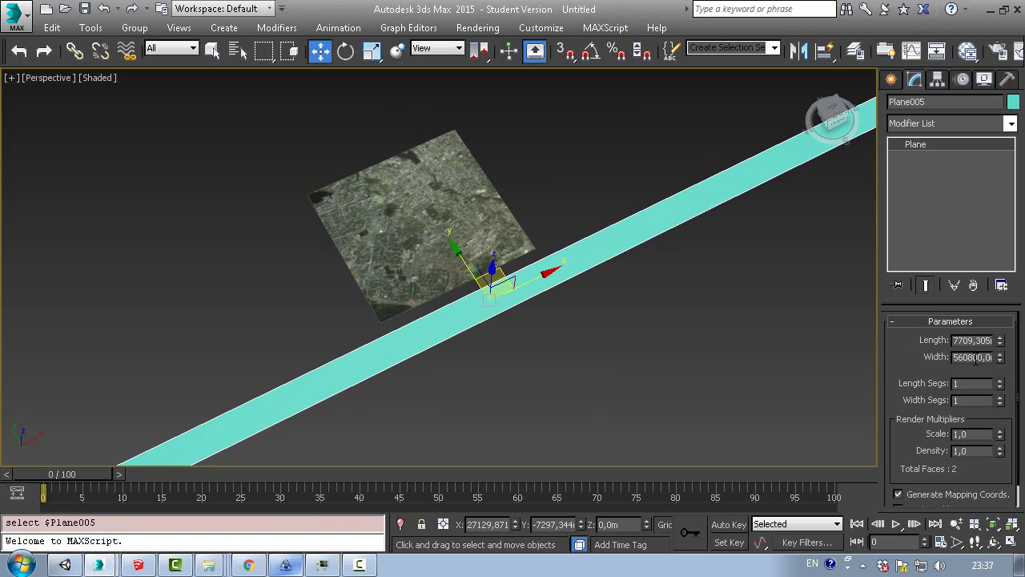
{"action": "left_click_drag", "start_coordinate": [975, 358], "coordinate": [1015, 356]}
{"action": "left_click", "coordinate": [977, 359]}
{"action": "key", "text": "Return"}
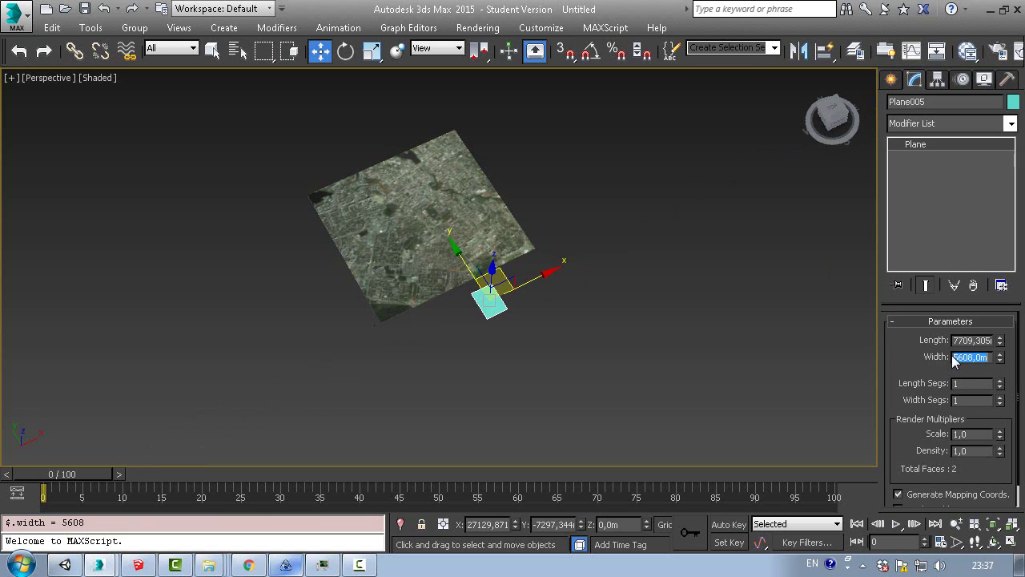
{"action": "scroll", "coordinate": [485, 309], "scroll_direction": "down", "scroll_amount": 1}
{"action": "scroll", "coordinate": [491, 293], "scroll_direction": "up", "scroll_amount": 4}
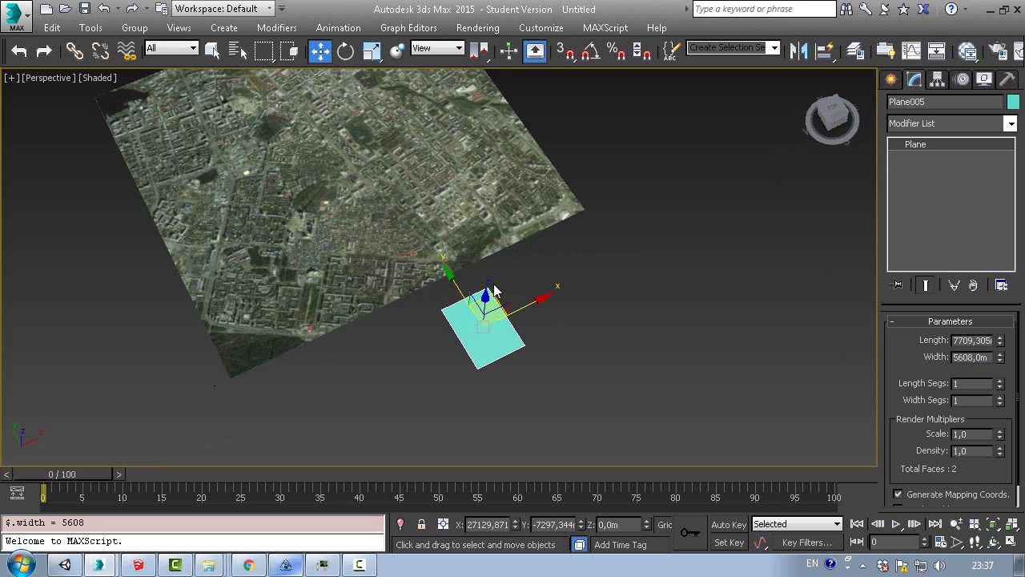
{"action": "scroll", "coordinate": [494, 291], "scroll_direction": "down", "scroll_amount": 2}
{"action": "mouse_move", "coordinate": [504, 282]}
{"action": "left_mouse_down"}
{"action": "mouse_move", "coordinate": [518, 296]}
{"action": "mouse_move", "coordinate": [503, 300]}
{"action": "left_mouse_up"}
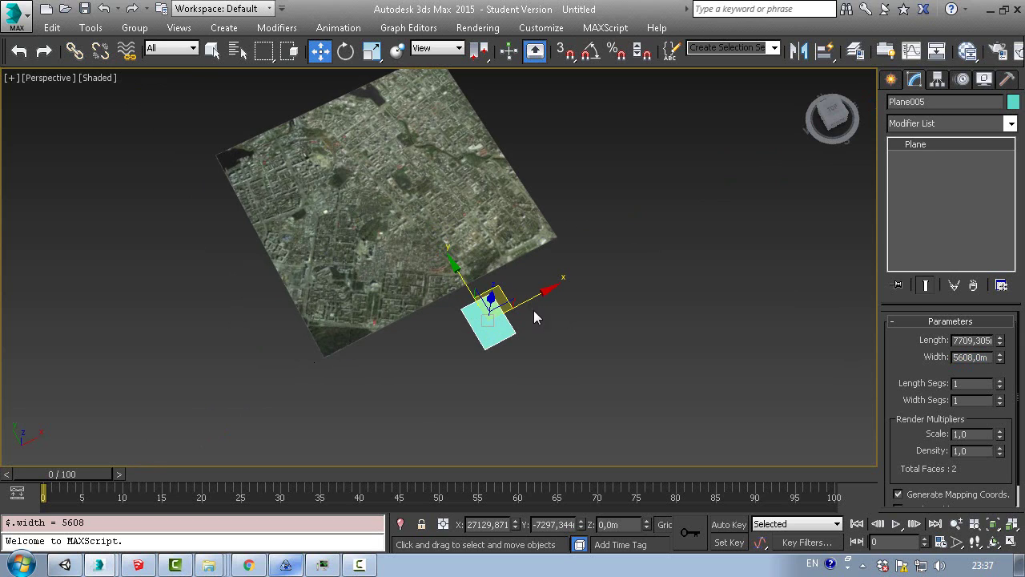
Select the four textured map planes and group them under the default group name
{"action": "left_click", "coordinate": [501, 255]}
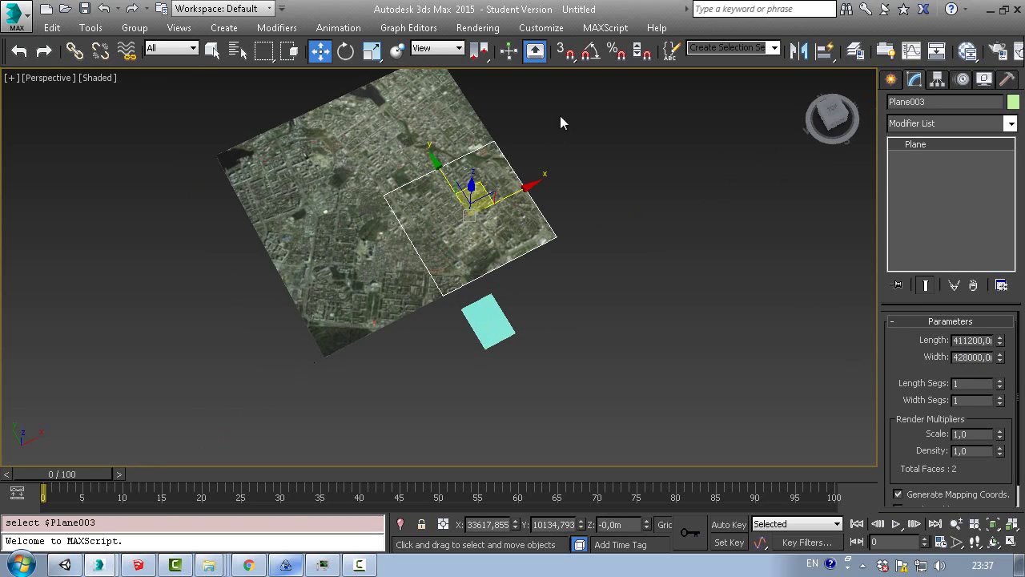
{"action": "left_click_drag", "start_coordinate": [312, 231], "coordinate": [311, 231]}
{"action": "left_click", "coordinate": [135, 27]}
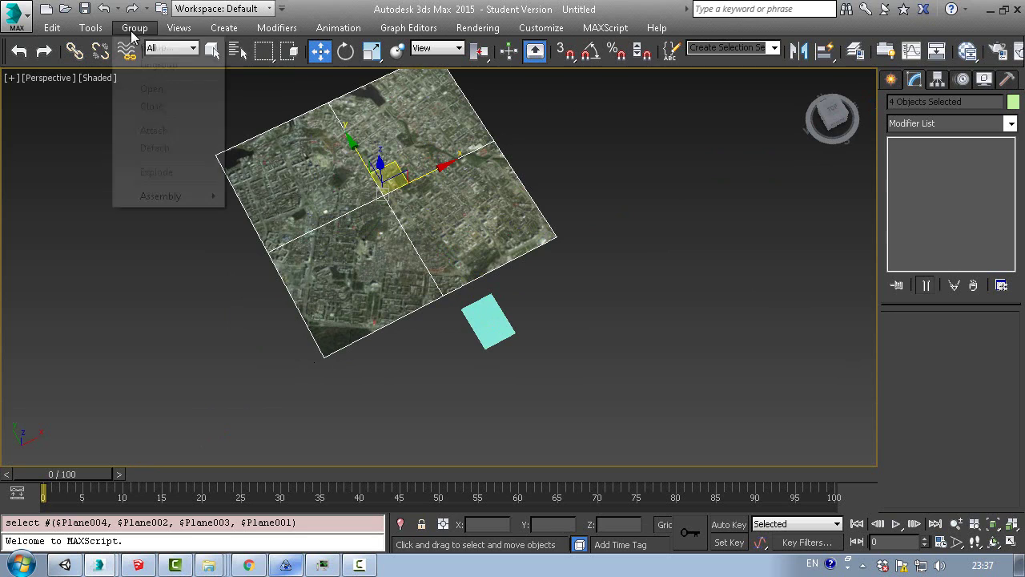
{"action": "left_click", "coordinate": [148, 50]}
{"action": "left_click", "coordinate": [526, 306]}
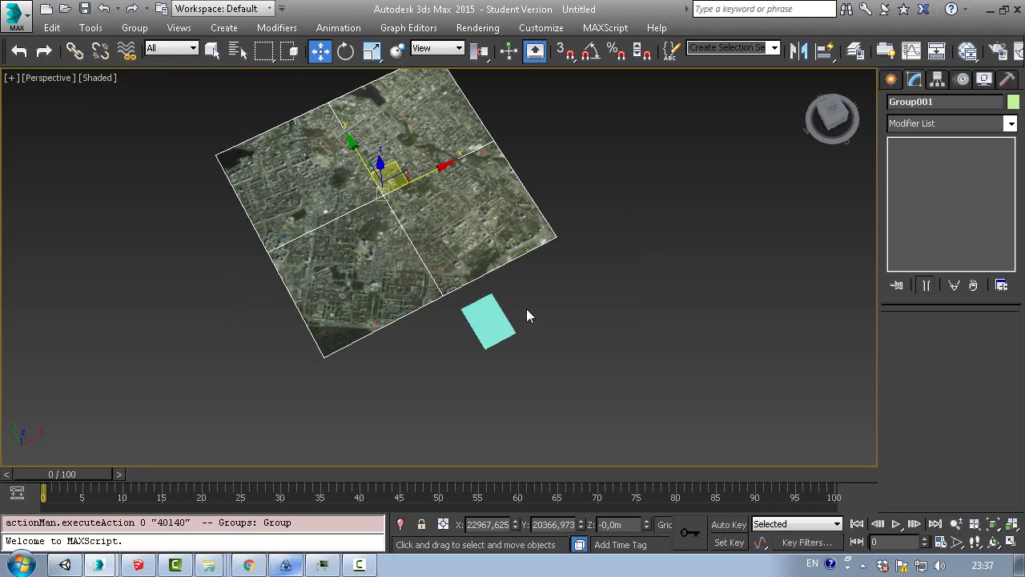
Select the map group together with the reference plane and set their X and Y positions to 0
{"action": "left_click_drag", "start_coordinate": [572, 355], "coordinate": [217, 141]}
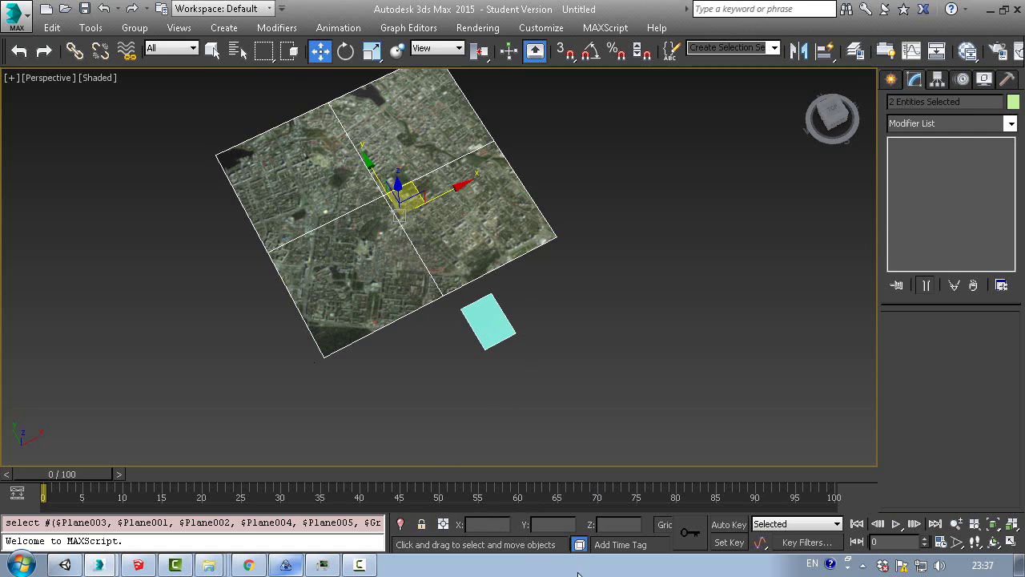
{"action": "type", "text": "0"}
{"action": "key", "text": "Tab"}
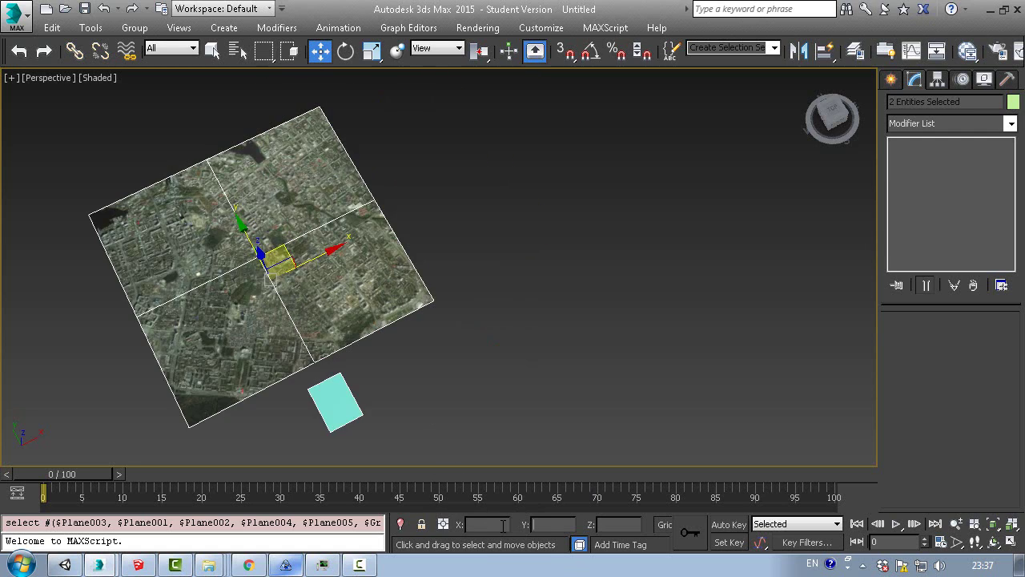
{"action": "type", "text": "0"}
{"action": "key", "text": "Tab"}
{"action": "key", "text": "Return"}
Select the map group and scale it down uniformly to about 14.7 percent, close to the reference plane's size
{"action": "left_click_drag", "start_coordinate": [386, 377], "coordinate": [424, 311]}
{"action": "left_click", "coordinate": [424, 311]}
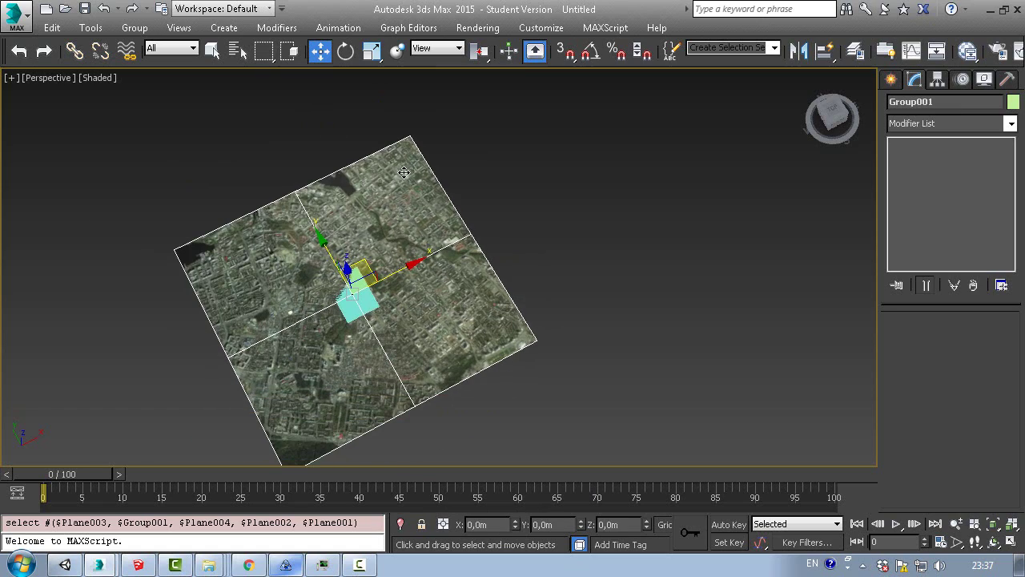
{"action": "scroll", "coordinate": [406, 192], "scroll_direction": "up", "scroll_amount": 4}
{"action": "scroll", "coordinate": [482, 87], "scroll_direction": "down", "scroll_amount": 2}
{"action": "left_click_drag", "start_coordinate": [364, 286], "coordinate": [412, 231]}
{"action": "key", "text": "r"}
{"action": "left_click_drag", "start_coordinate": [384, 264], "coordinate": [389, 323]}
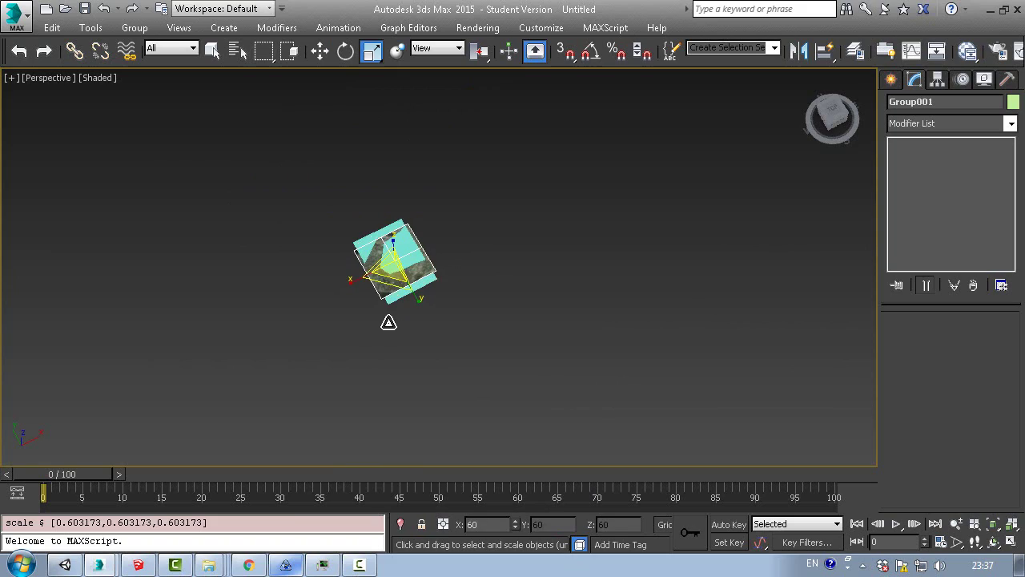
Switch to the top view framed on the map group's lower-right corner and hide the grid
{"action": "key", "text": "t"}
{"action": "key", "text": "z"}
{"action": "scroll", "coordinate": [454, 238], "scroll_direction": "down", "scroll_amount": 2}
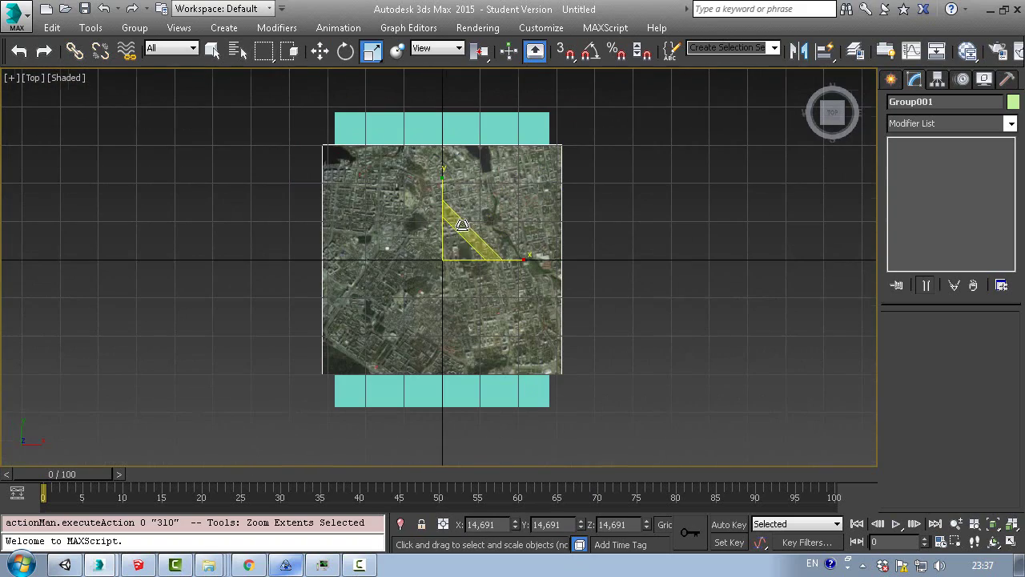
{"action": "scroll", "coordinate": [524, 375], "scroll_direction": "up", "scroll_amount": 2}
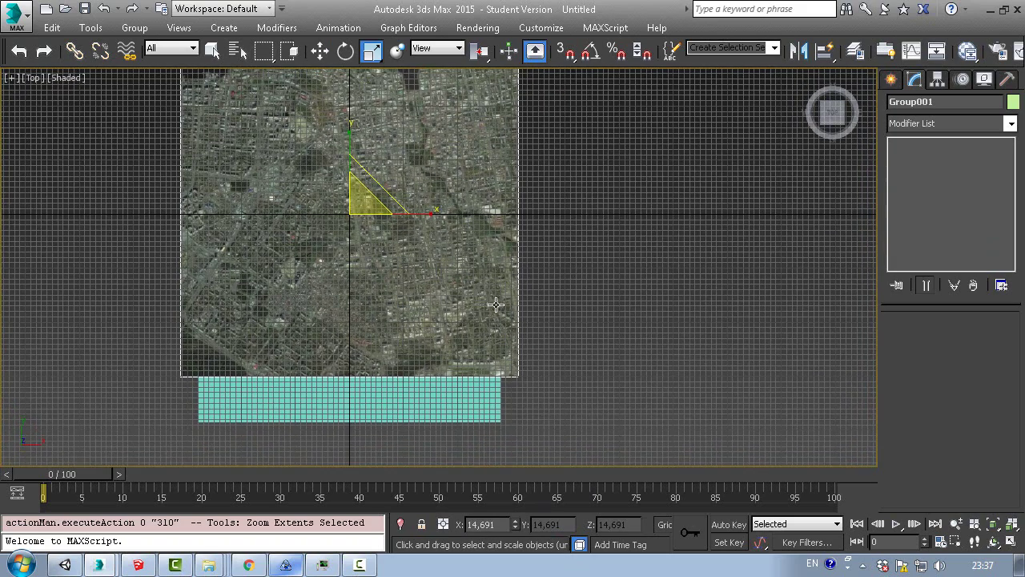
{"action": "key", "text": "g"}
{"action": "scroll", "coordinate": [469, 258], "scroll_direction": "up", "scroll_amount": 2}
{"action": "left_click_drag", "start_coordinate": [469, 258], "coordinate": [455, 193]}
{"action": "scroll", "coordinate": [462, 211], "scroll_direction": "up", "scroll_amount": 1}
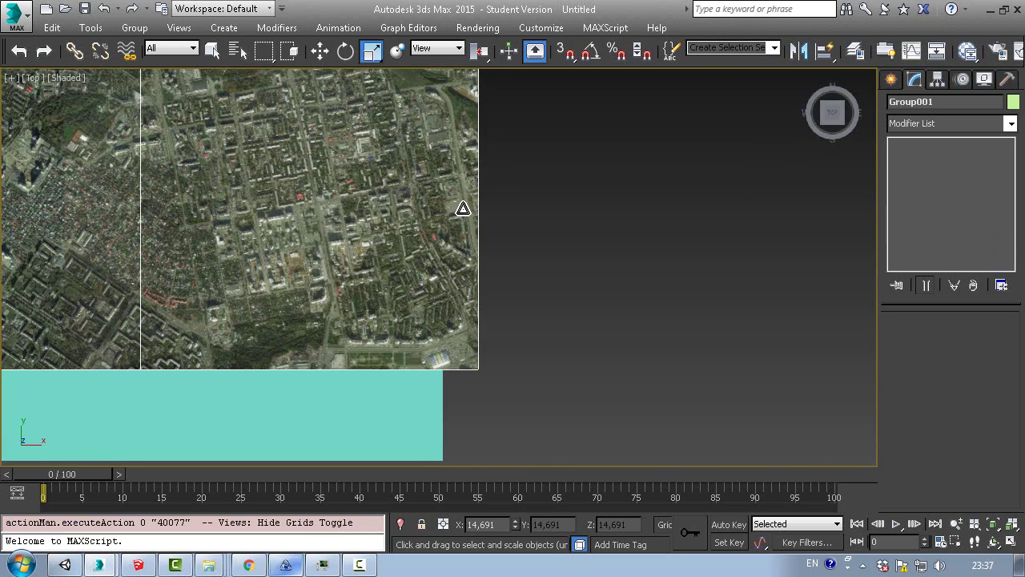
{"action": "left_click_drag", "start_coordinate": [441, 279], "coordinate": [430, 249]}
{"action": "scroll", "coordinate": [418, 339], "scroll_direction": "up", "scroll_amount": 1}
{"action": "scroll", "coordinate": [628, 431], "scroll_direction": "up", "scroll_amount": 1}
{"action": "scroll", "coordinate": [454, 330], "scroll_direction": "up", "scroll_amount": 3}
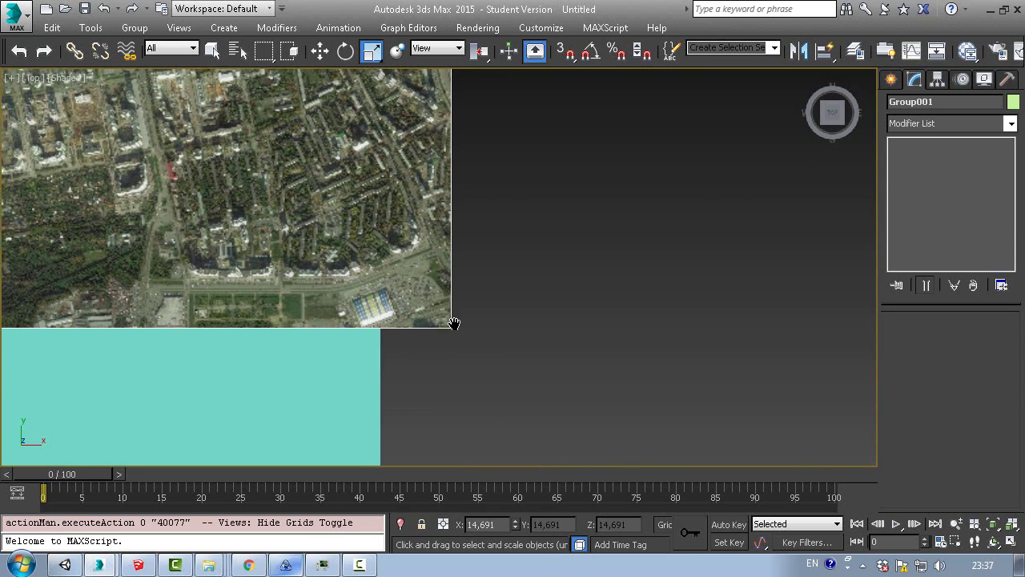
Reduce the map group's uniform scale to 13.161 percent so its side edge approaches the reference plane's edge
{"action": "key", "text": "r"}
{"action": "left_click", "coordinate": [370, 54]}
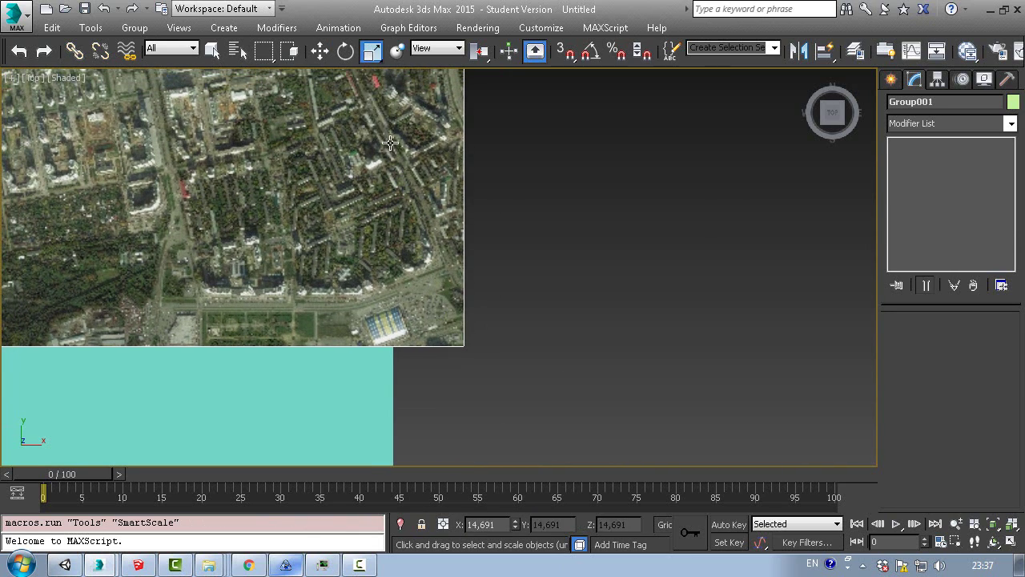
{"action": "scroll", "coordinate": [320, 217], "scroll_direction": "down", "scroll_amount": 5}
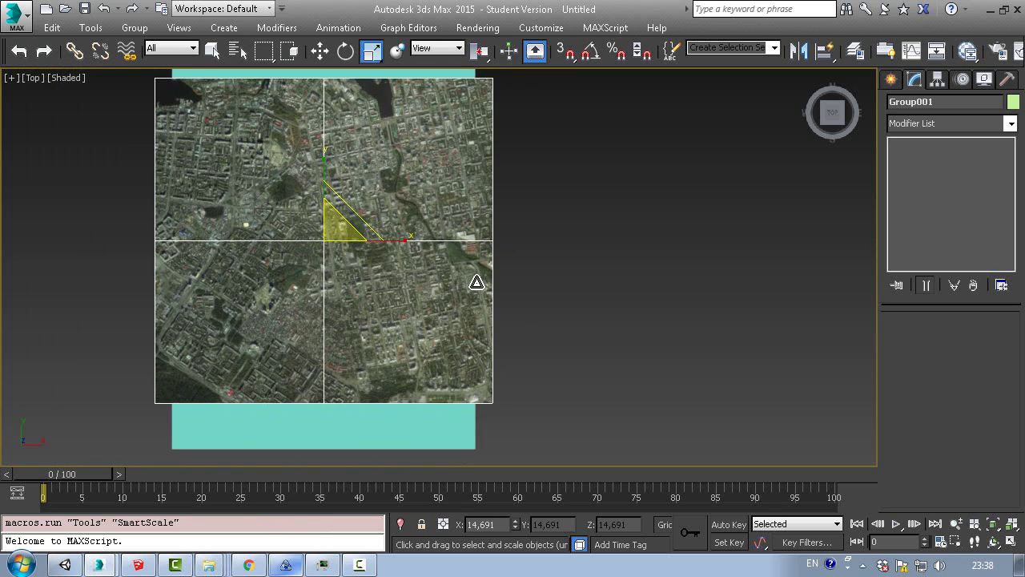
{"action": "scroll", "coordinate": [438, 224], "scroll_direction": "up", "scroll_amount": 6}
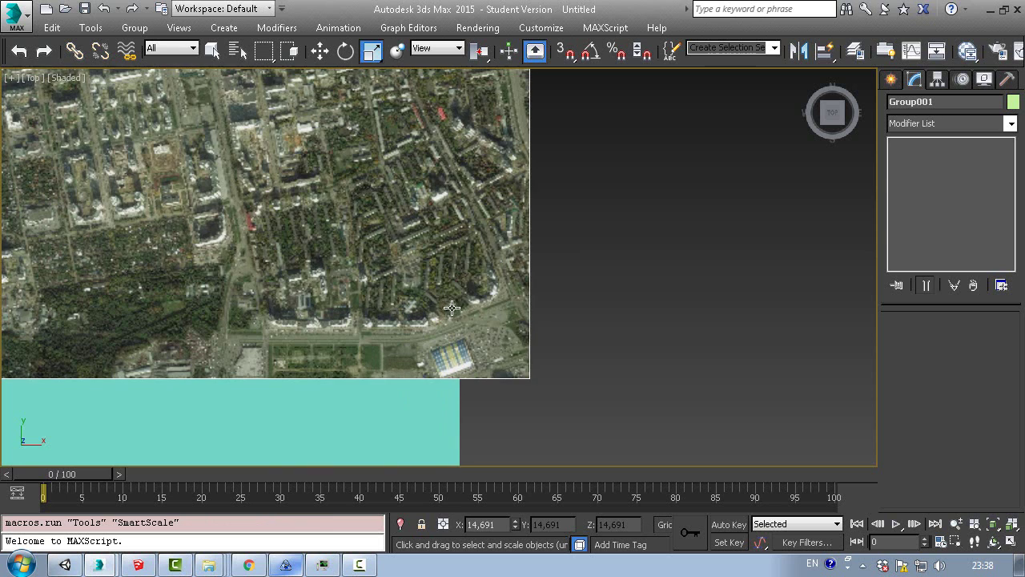
{"action": "key", "text": "i"}
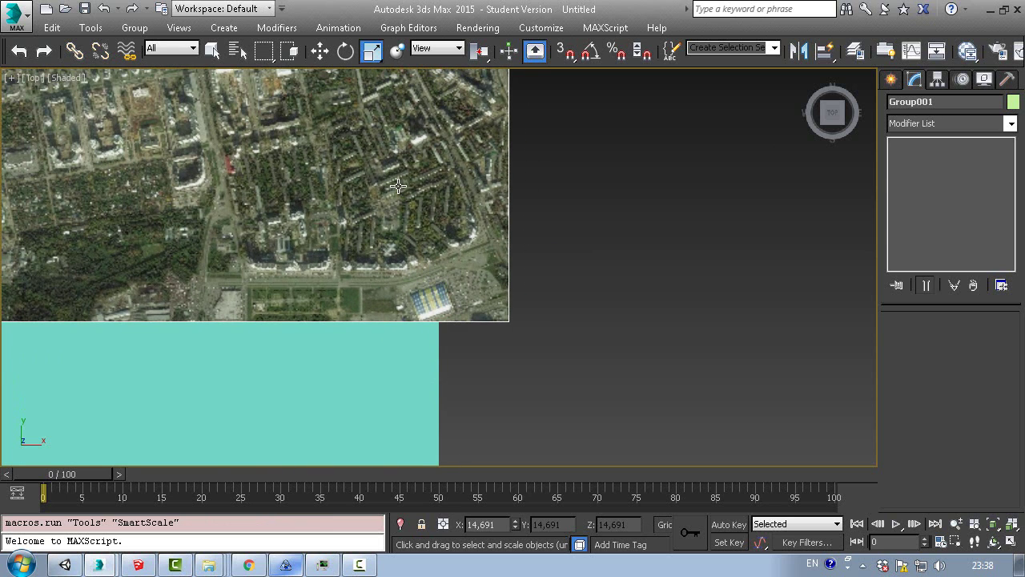
{"action": "key", "text": "y"}
{"action": "left_click_drag", "start_coordinate": [376, 54], "coordinate": [375, 75]}
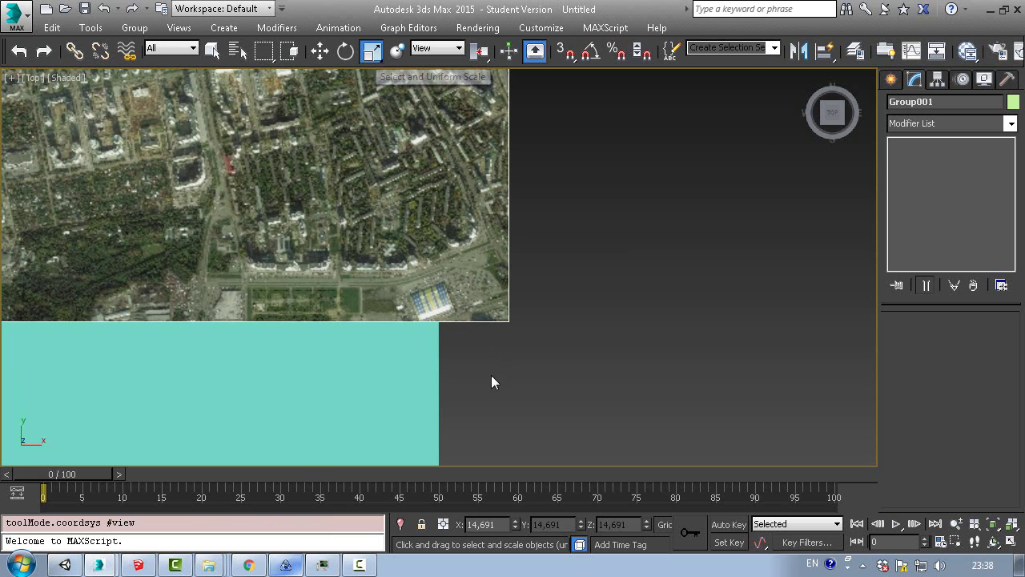
{"action": "left_click_drag", "start_coordinate": [518, 523], "coordinate": [514, 36]}
{"action": "scroll", "coordinate": [462, 269], "scroll_direction": "up", "scroll_amount": 5}
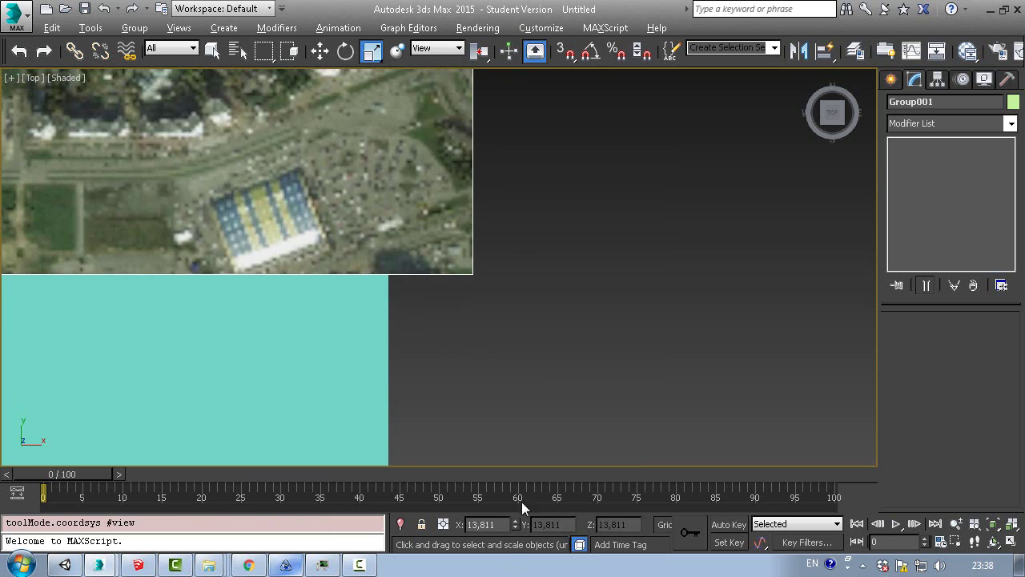
{"action": "left_click_drag", "start_coordinate": [515, 525], "coordinate": [464, 6]}
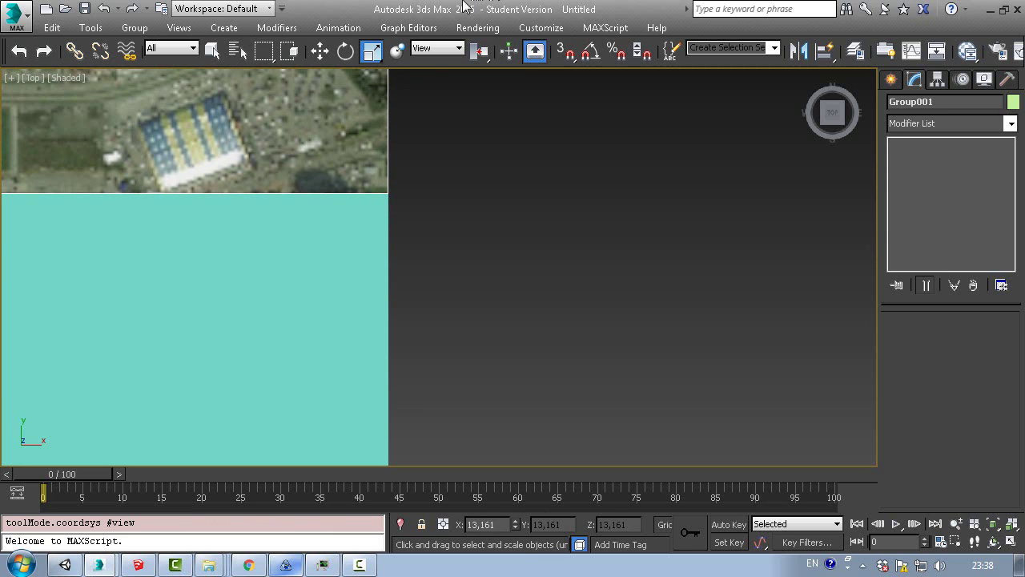
Fine-tune the map group's uniform scale to 13.164 percent so its side edge matches the reference plane's edge
{"action": "scroll", "coordinate": [413, 224], "scroll_direction": "up", "scroll_amount": 6}
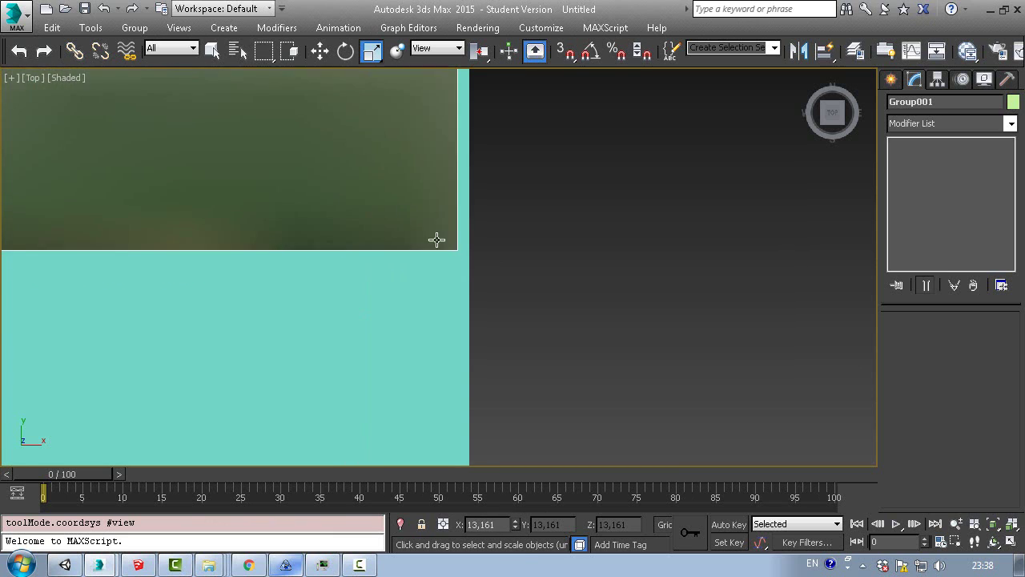
{"action": "left_click_drag", "start_coordinate": [512, 272], "coordinate": [399, 373]}
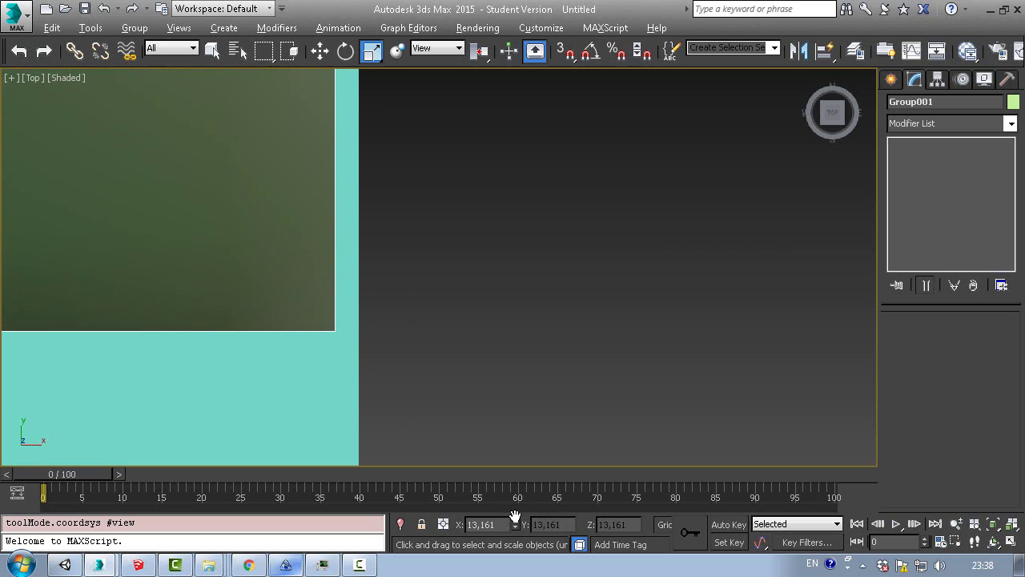
{"action": "left_click_drag", "start_coordinate": [514, 520], "coordinate": [514, 520]}
{"action": "key", "text": "Return"}
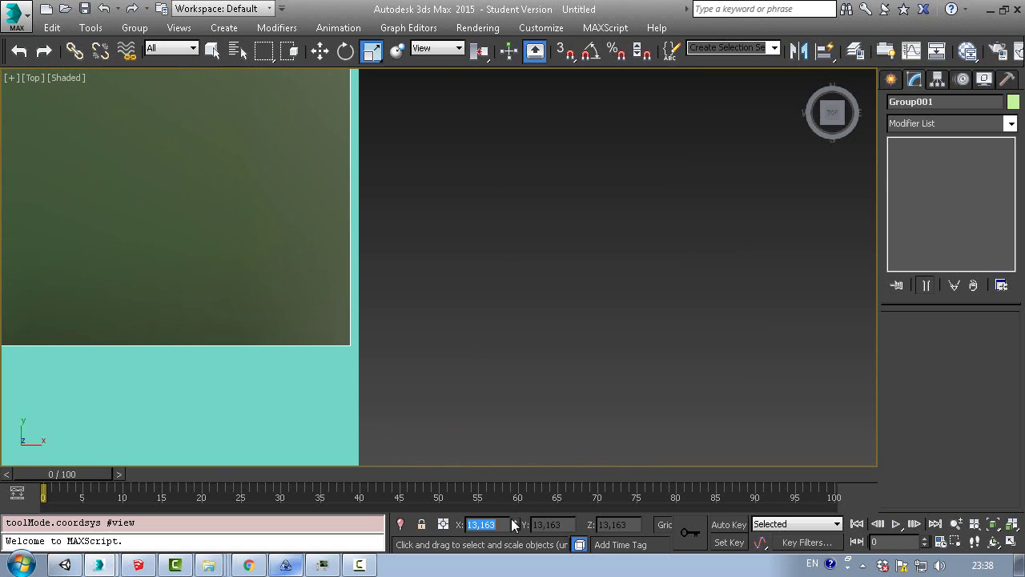
{"action": "left_click", "coordinate": [502, 524]}
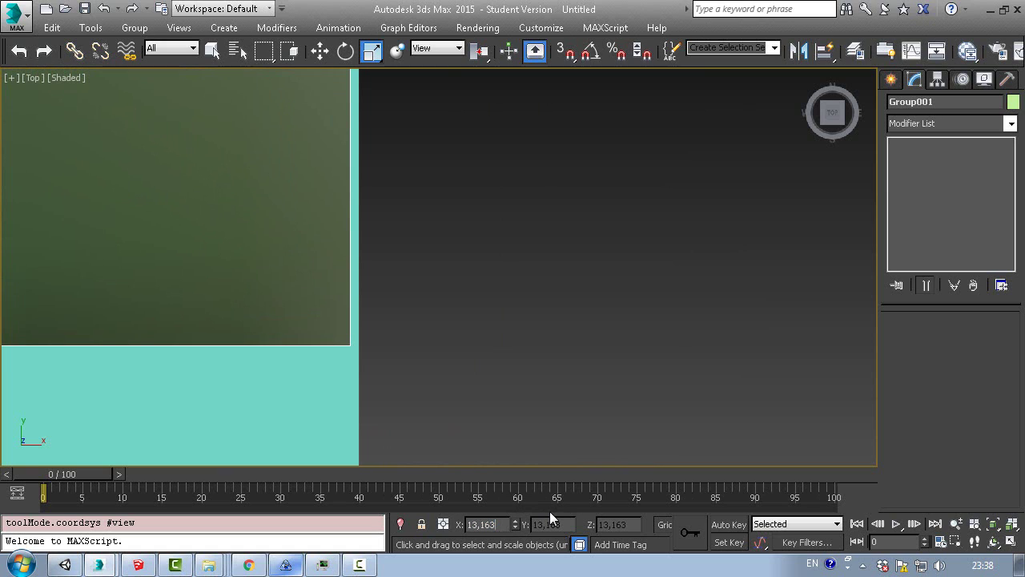
{"action": "key", "text": "BackSpace"}
{"action": "type", "text": "5"}
{"action": "key", "text": "Return"}
{"action": "left_click", "coordinate": [507, 526]}
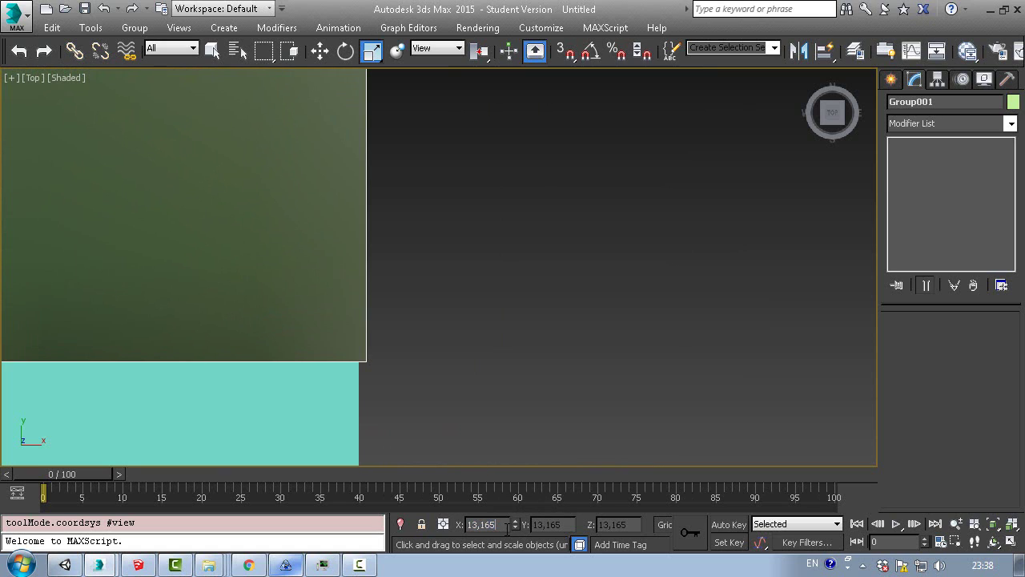
{"action": "key", "text": "BackSpace"}
{"action": "type", "text": "4"}
{"action": "key", "text": "Return"}
Select the turquoise reference plane beneath the map group and delete it
{"action": "scroll", "coordinate": [457, 320], "scroll_direction": "down", "scroll_amount": 8}
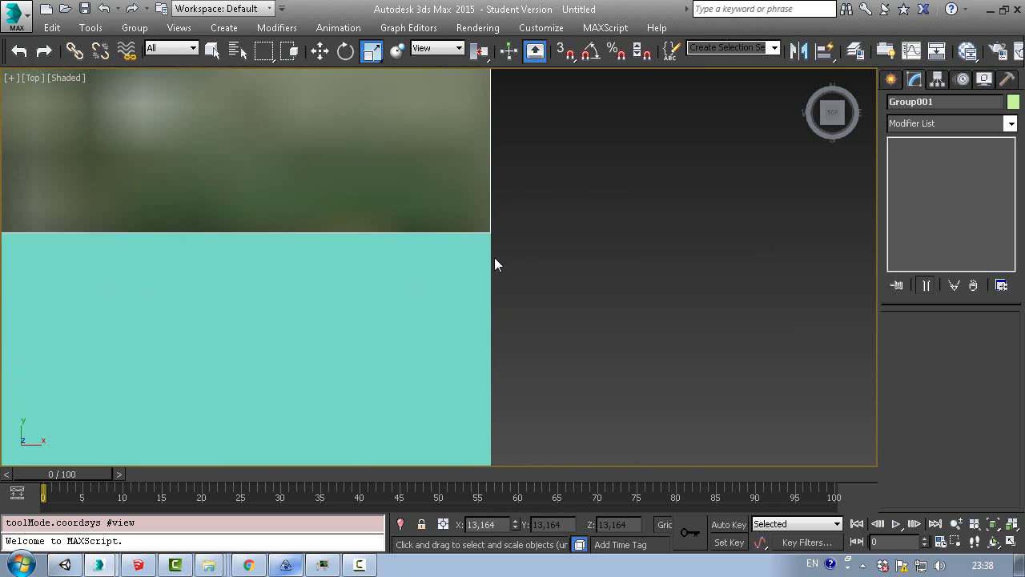
{"action": "scroll", "coordinate": [501, 203], "scroll_direction": "down", "scroll_amount": 12}
{"action": "left_click_drag", "start_coordinate": [490, 269], "coordinate": [501, 329]}
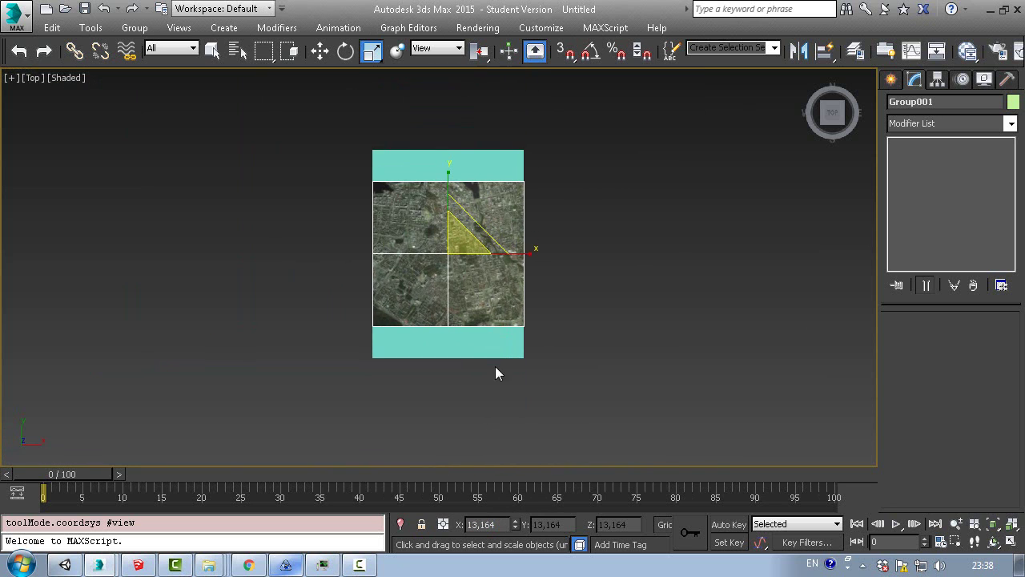
{"action": "left_click_drag", "start_coordinate": [481, 367], "coordinate": [496, 331]}
{"action": "left_click", "coordinate": [496, 332]}
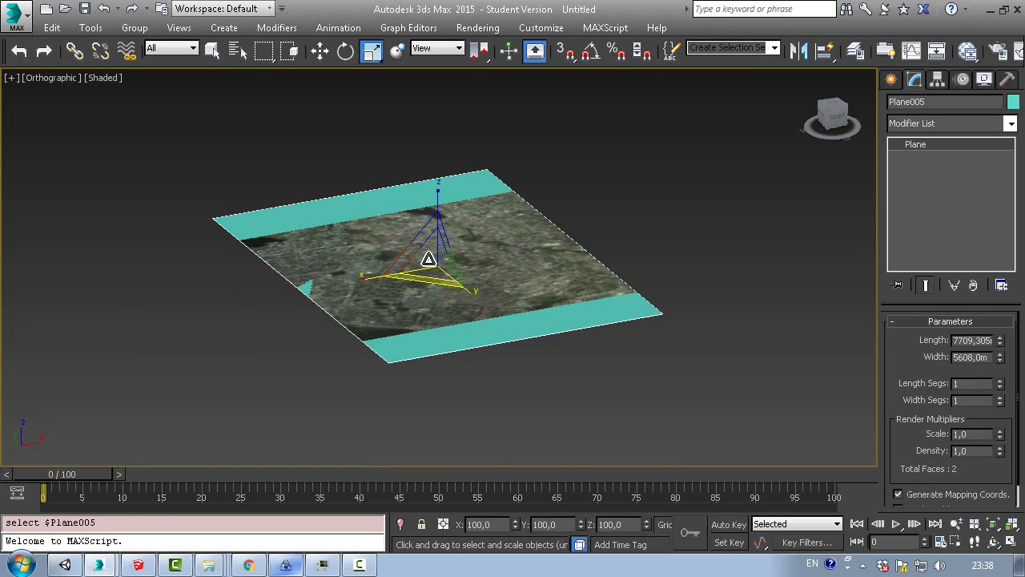
{"action": "key", "text": "Delete"}
Select the remaining map group and reset its X and Y positions to 0 with the Move tool
{"action": "key", "text": "ctrl+a"}
{"action": "key", "text": "w"}
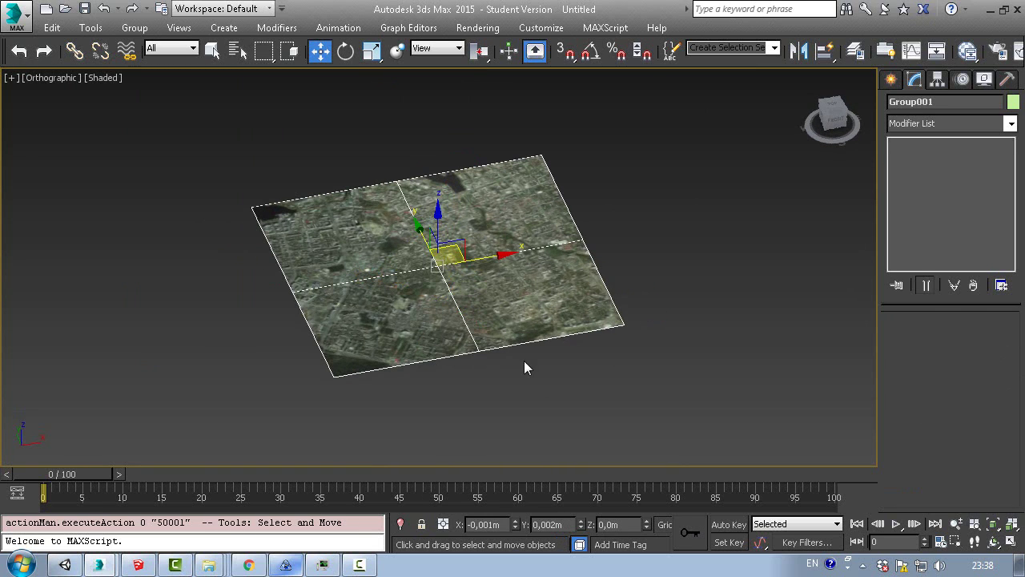
{"action": "left_click_drag", "start_coordinate": [445, 244], "coordinate": [451, 228]}
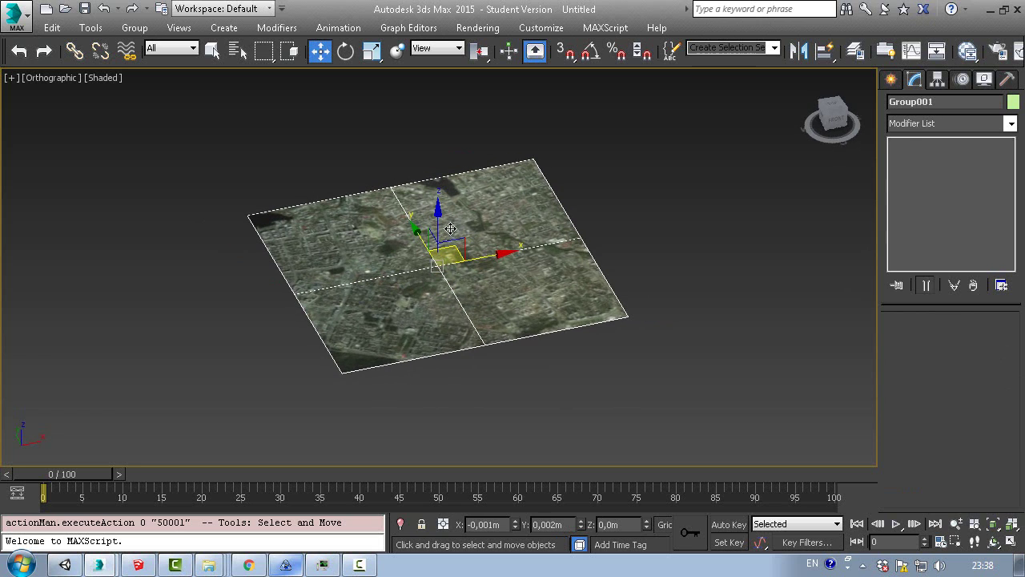
{"action": "right_click", "coordinate": [581, 524]}
{"action": "left_click_drag", "start_coordinate": [549, 191], "coordinate": [589, 193]}
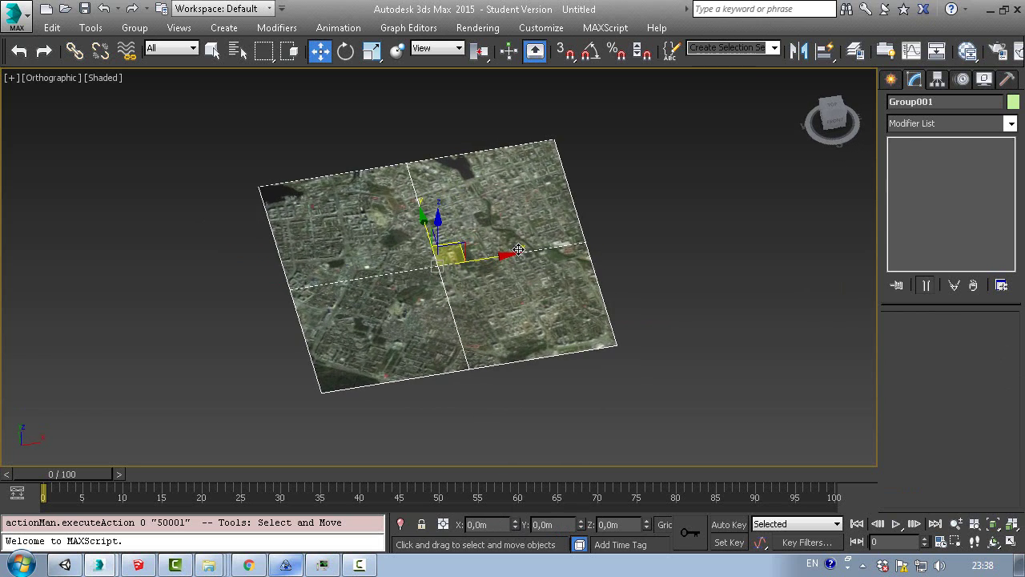
Switch to the perspective view and examine the map's texture detail around the city blocks up close
{"action": "key", "text": "p"}
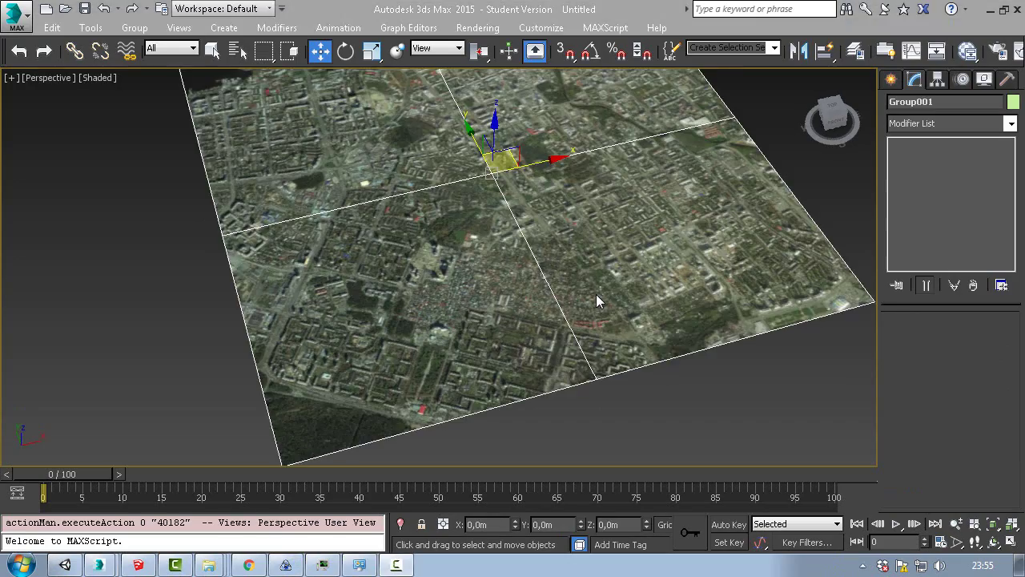
{"action": "left_click_drag", "start_coordinate": [597, 295], "coordinate": [538, 337]}
{"action": "scroll", "coordinate": [537, 337], "scroll_direction": "up", "scroll_amount": 2}
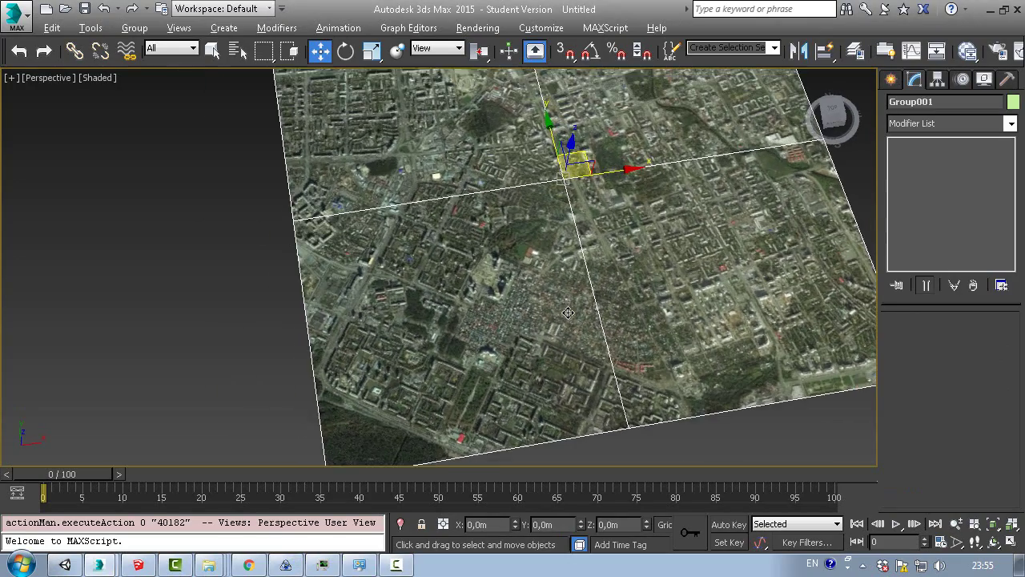
{"action": "scroll", "coordinate": [522, 349], "scroll_direction": "down", "scroll_amount": 1}
{"action": "scroll", "coordinate": [536, 289], "scroll_direction": "up", "scroll_amount": 10}
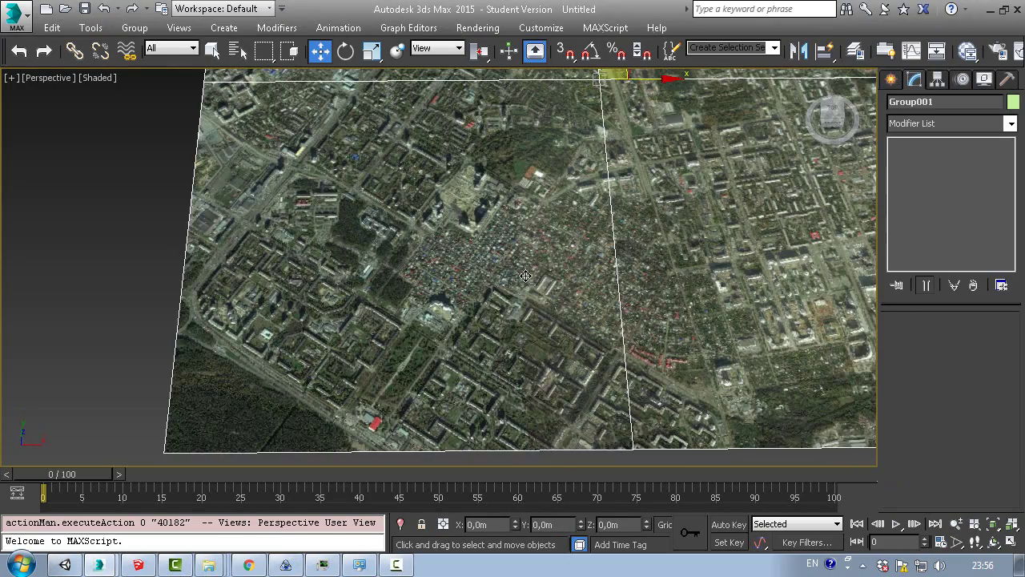
{"action": "scroll", "coordinate": [541, 285], "scroll_direction": "down", "scroll_amount": 10}
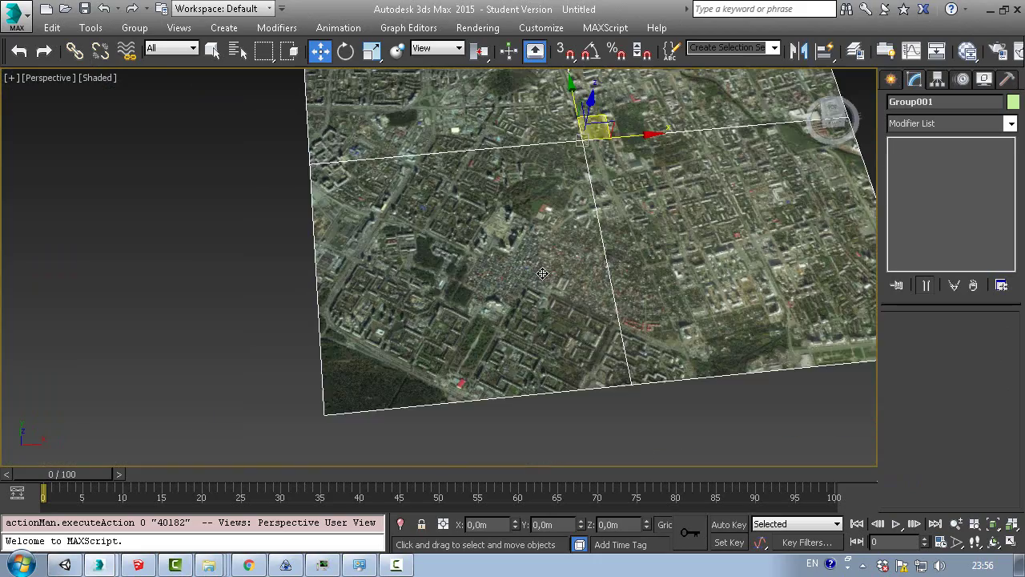
{"action": "scroll", "coordinate": [592, 232], "scroll_direction": "up", "scroll_amount": 4}
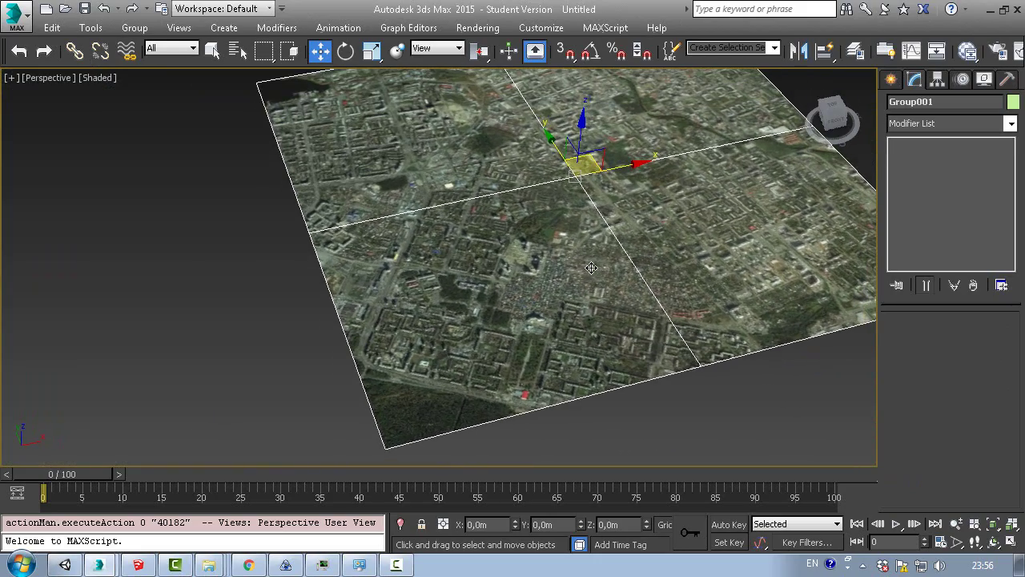
{"action": "scroll", "coordinate": [506, 290], "scroll_direction": "up", "scroll_amount": 2}
{"action": "scroll", "coordinate": [506, 290], "scroll_direction": "up", "scroll_amount": 2}
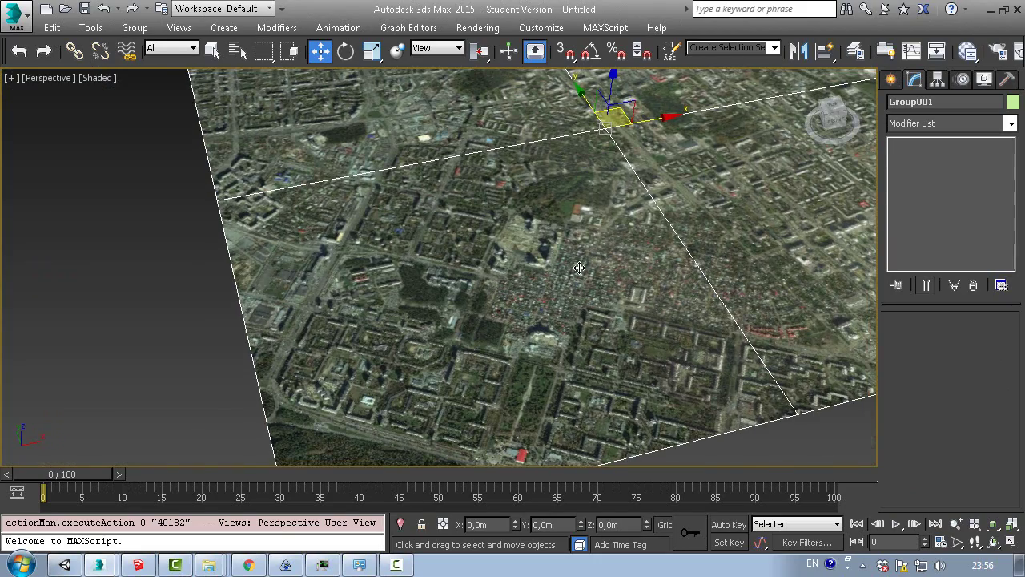
{"action": "scroll", "coordinate": [579, 268], "scroll_direction": "up", "scroll_amount": 4}
{"action": "scroll", "coordinate": [549, 264], "scroll_direction": "down", "scroll_amount": 2}
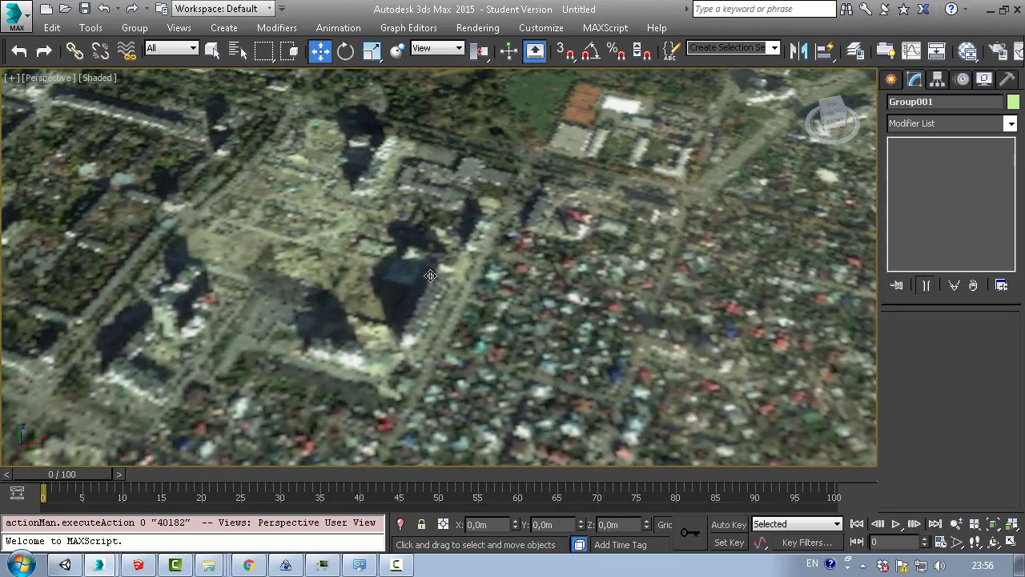
{"action": "scroll", "coordinate": [551, 304], "scroll_direction": "down", "scroll_amount": 2}
{"action": "scroll", "coordinate": [551, 304], "scroll_direction": "down", "scroll_amount": 2}
{"action": "scroll", "coordinate": [491, 240], "scroll_direction": "up", "scroll_amount": 4}
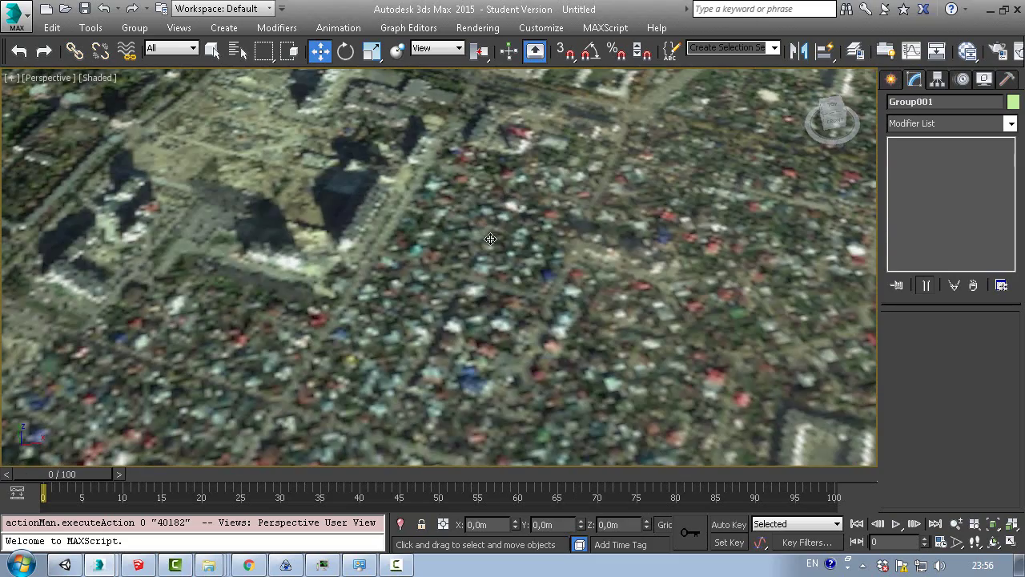
Open the source tile q1_1-1.jpg from the desktop in Windows Photo Viewer and examine its buildings up close
{"action": "left_click", "coordinate": [1019, 565]}
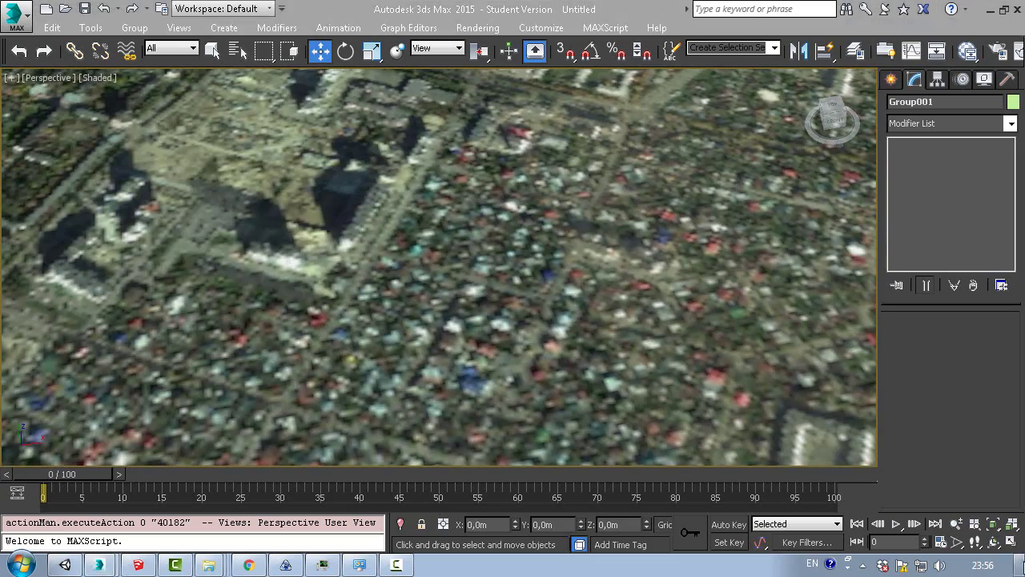
{"action": "double_click", "coordinate": [751, 370]}
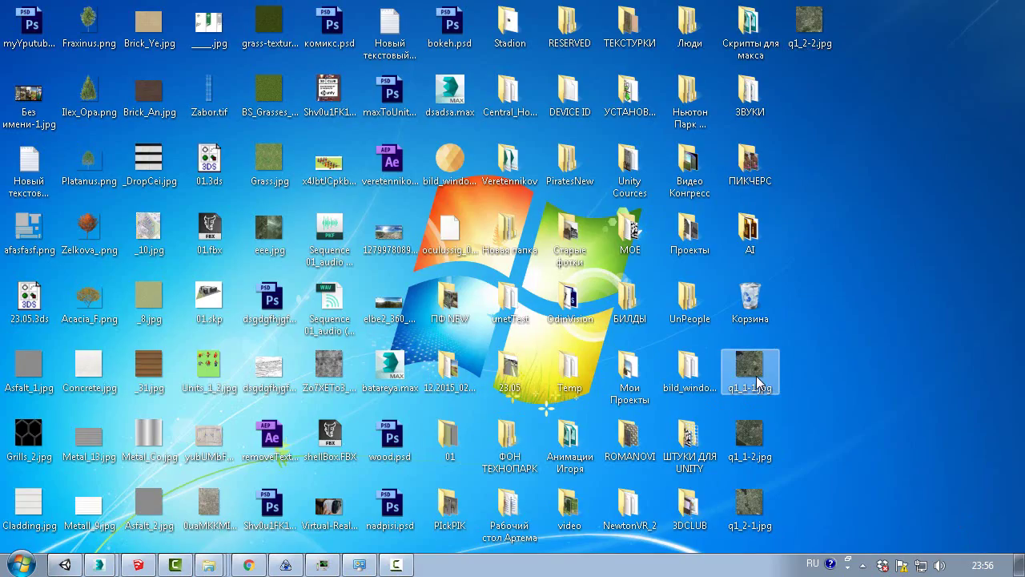
{"action": "scroll", "coordinate": [632, 311], "scroll_direction": "up", "scroll_amount": 5}
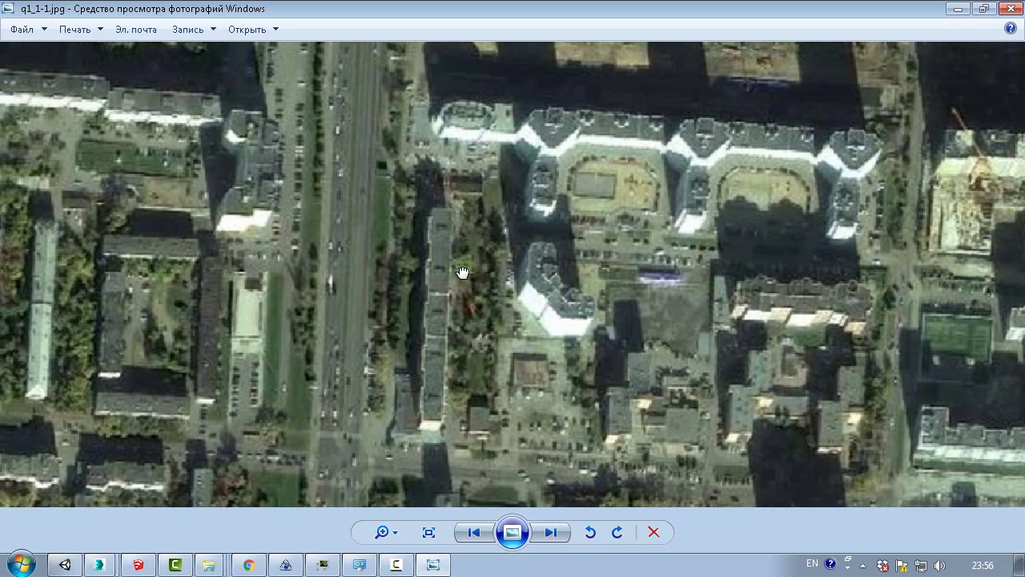
Examine the full extent of the source tile q1_1-1.jpg and return to 3ds Max
{"action": "scroll", "coordinate": [68, 230], "scroll_direction": "down", "scroll_amount": 3}
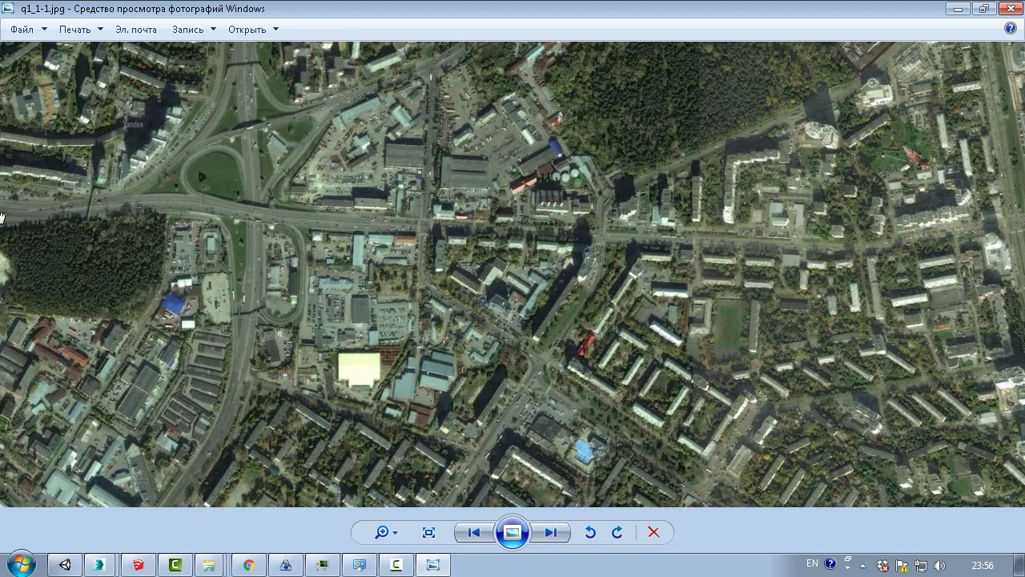
{"action": "scroll", "coordinate": [174, 266], "scroll_direction": "down", "scroll_amount": 3}
{"action": "key", "text": "alt+Tab"}
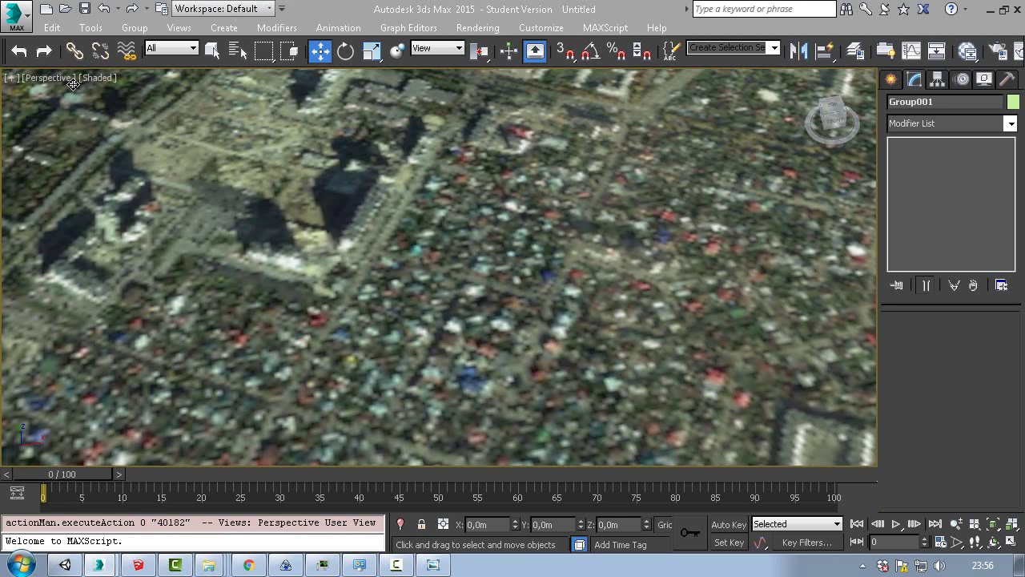
Set the maximum display resolution for texture maps to 4096 pixels in the viewport's display performance configuration
{"action": "left_click", "coordinate": [104, 78]}
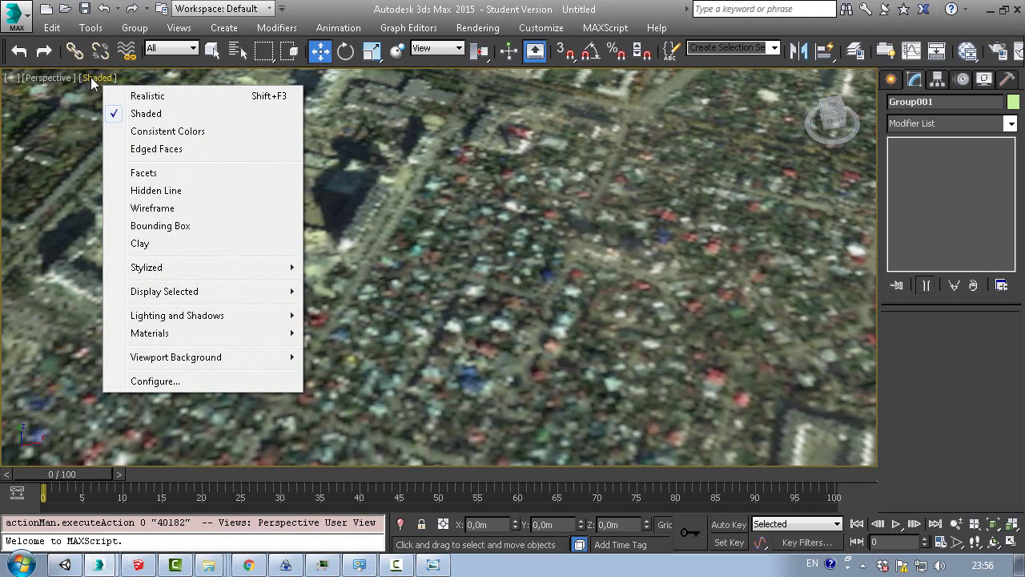
{"action": "left_click", "coordinate": [167, 384]}
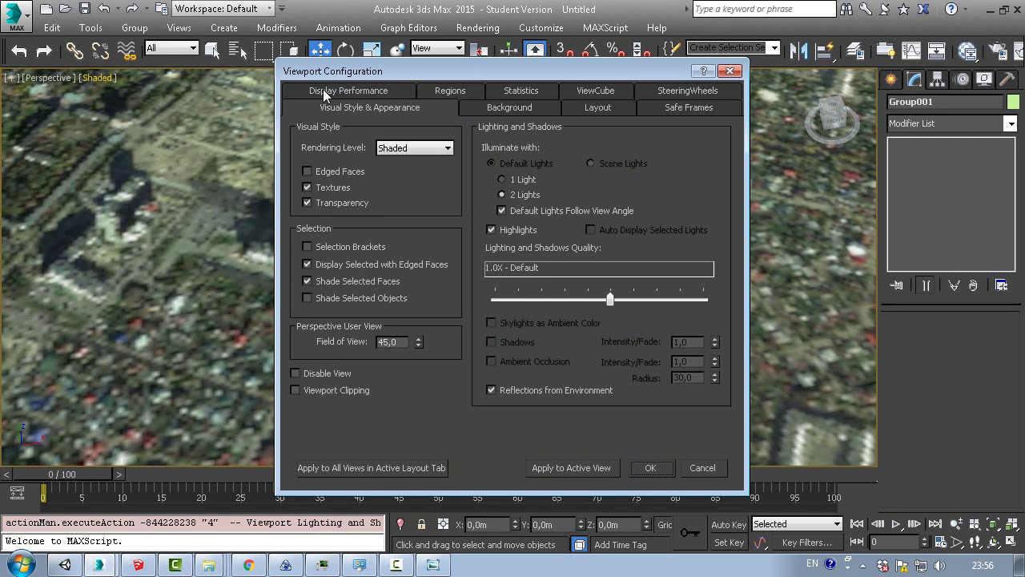
{"action": "left_click", "coordinate": [382, 96]}
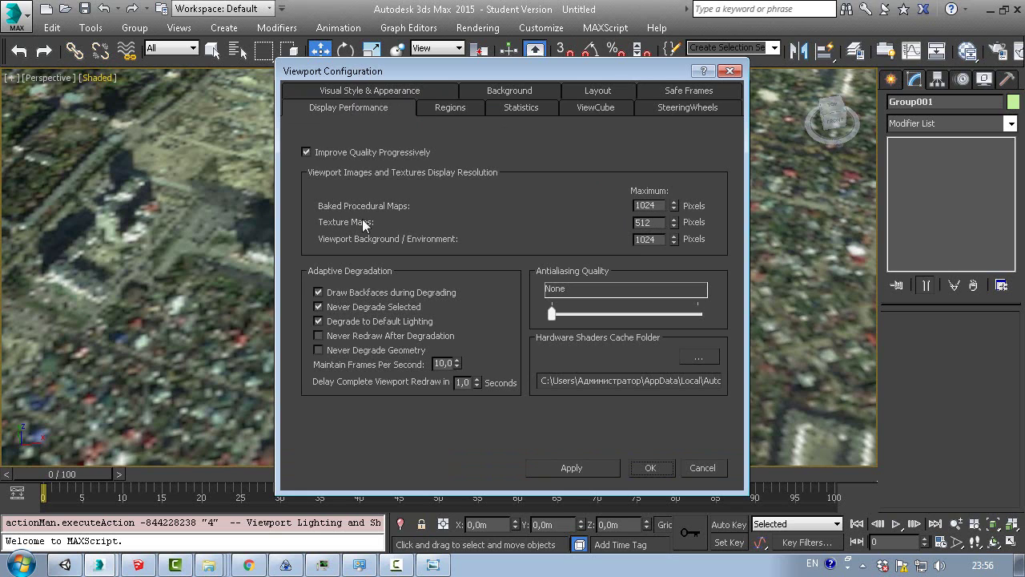
{"action": "double_click", "coordinate": [651, 222]}
{"action": "type", "text": "4096"}
{"action": "left_click", "coordinate": [651, 468]}
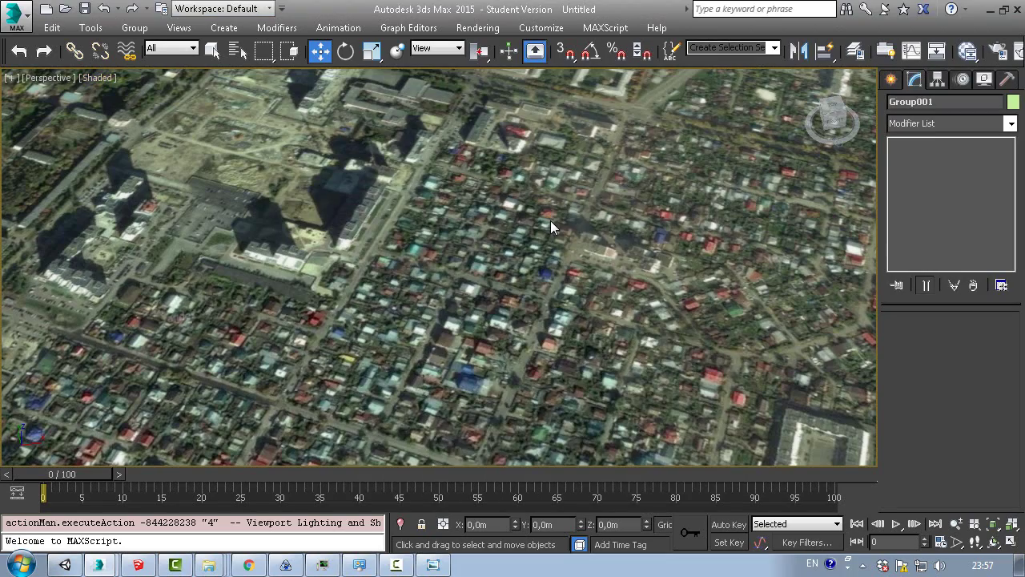
Examine the sharpness of the map's textures across the neighbouring tiles from a wider perspective view
{"action": "scroll", "coordinate": [548, 251], "scroll_direction": "down", "scroll_amount": 10}
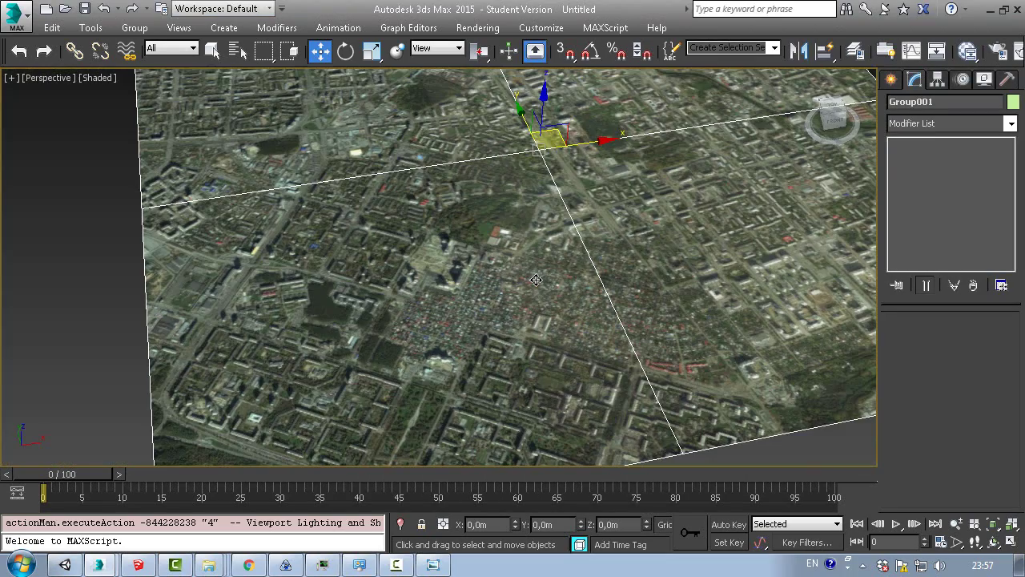
{"action": "left_click_drag", "start_coordinate": [601, 269], "coordinate": [610, 268]}
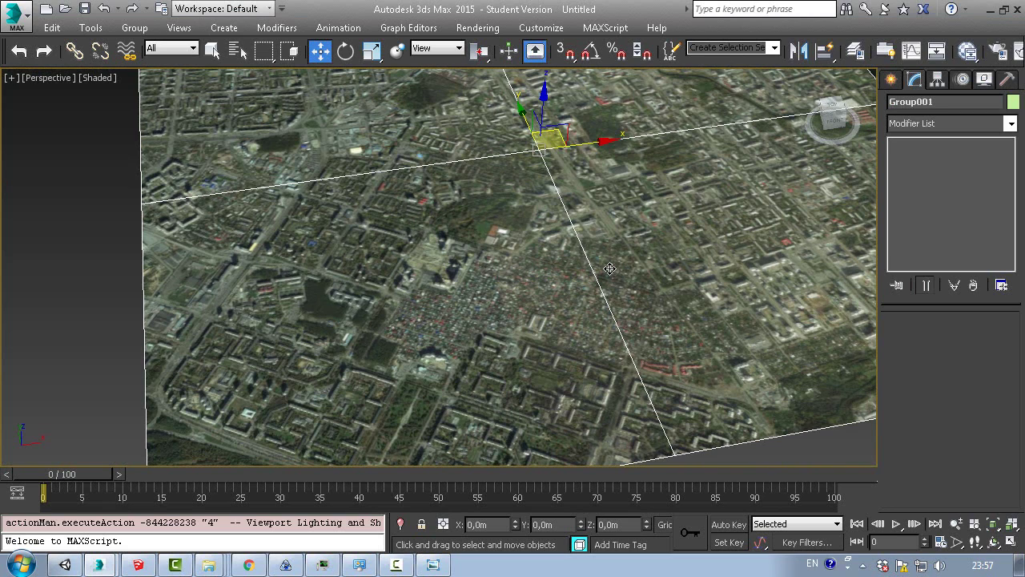
{"action": "left_click_drag", "start_coordinate": [610, 268], "coordinate": [606, 275]}
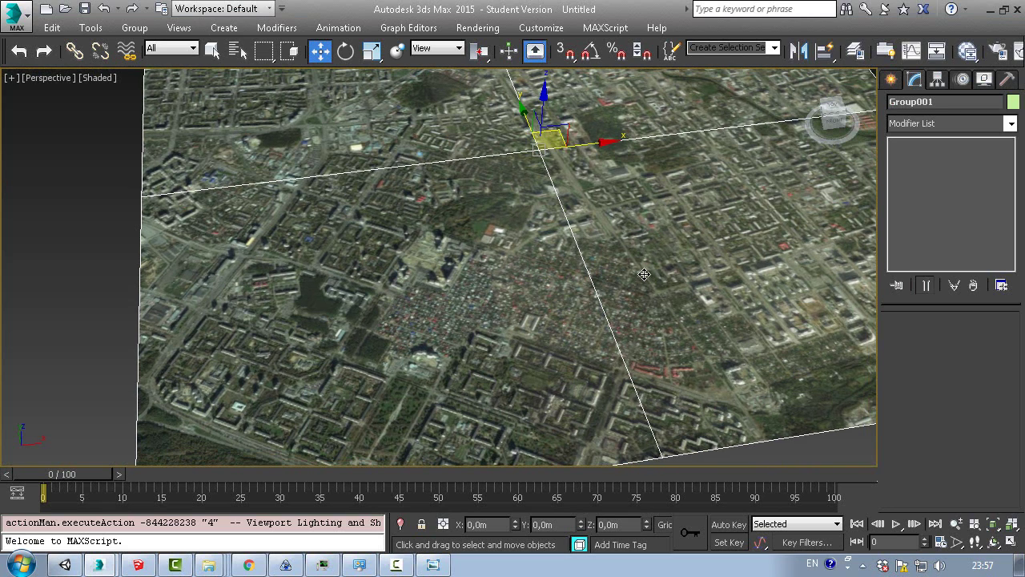